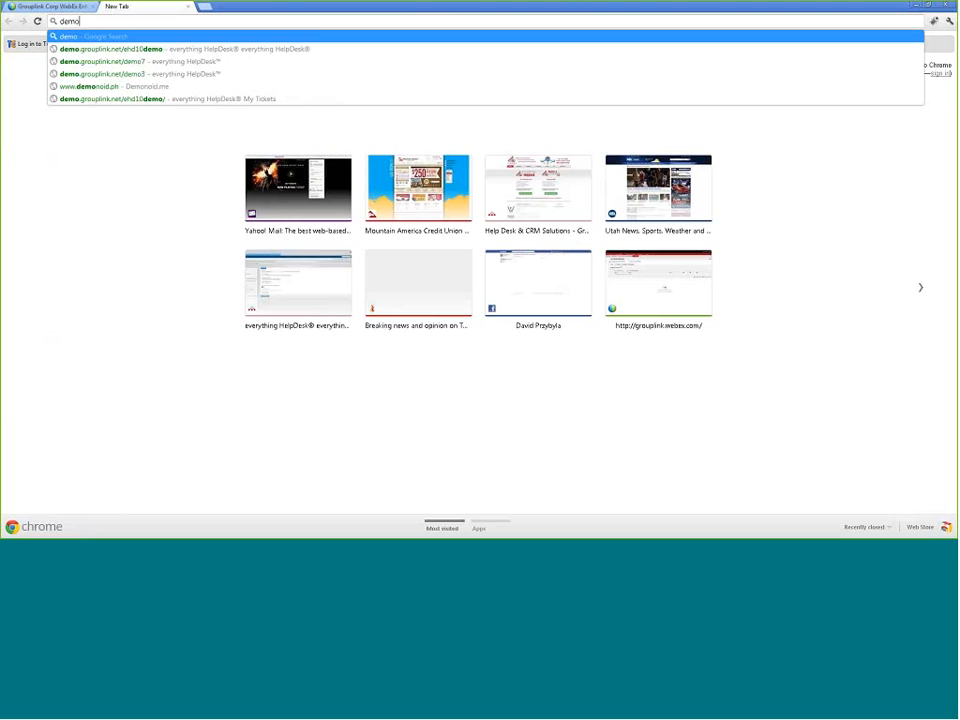
Step: Load the everything HelpDesk demo site from the demo.grouplink.net/ehd10demo address suggestion
key("Down")
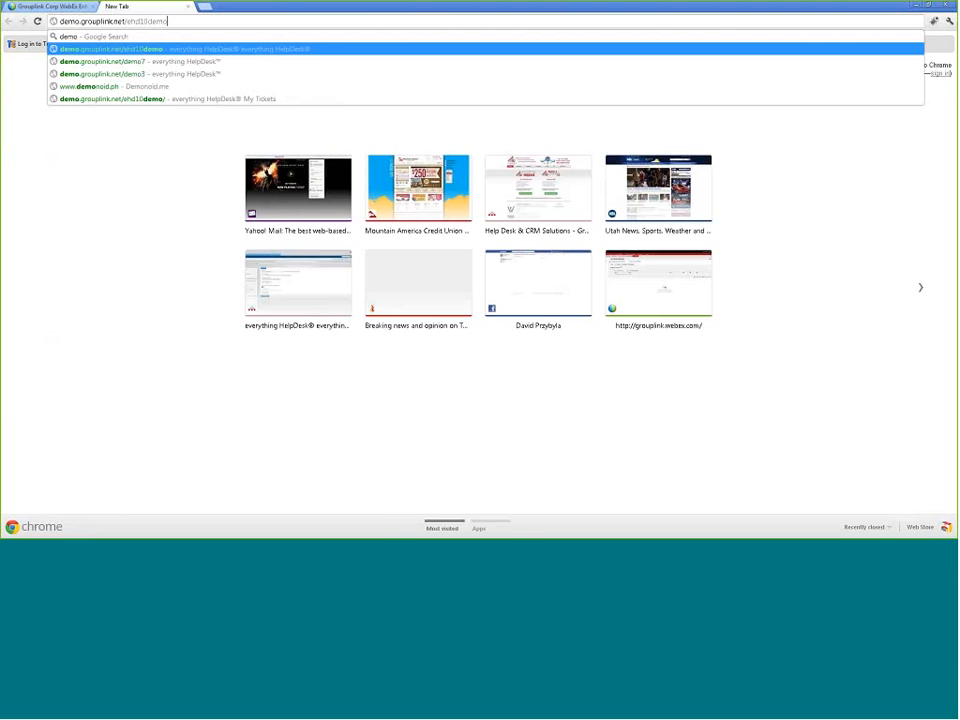
key("Return")
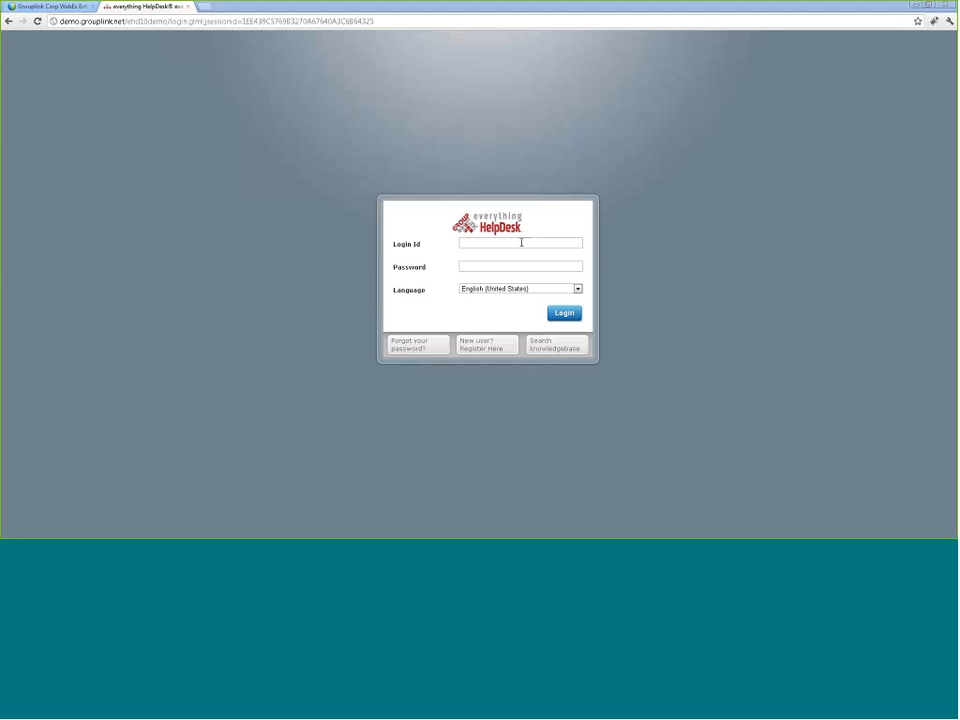
Step: Log in with the suggested admin Login Id and the account password
left_click(521, 242)
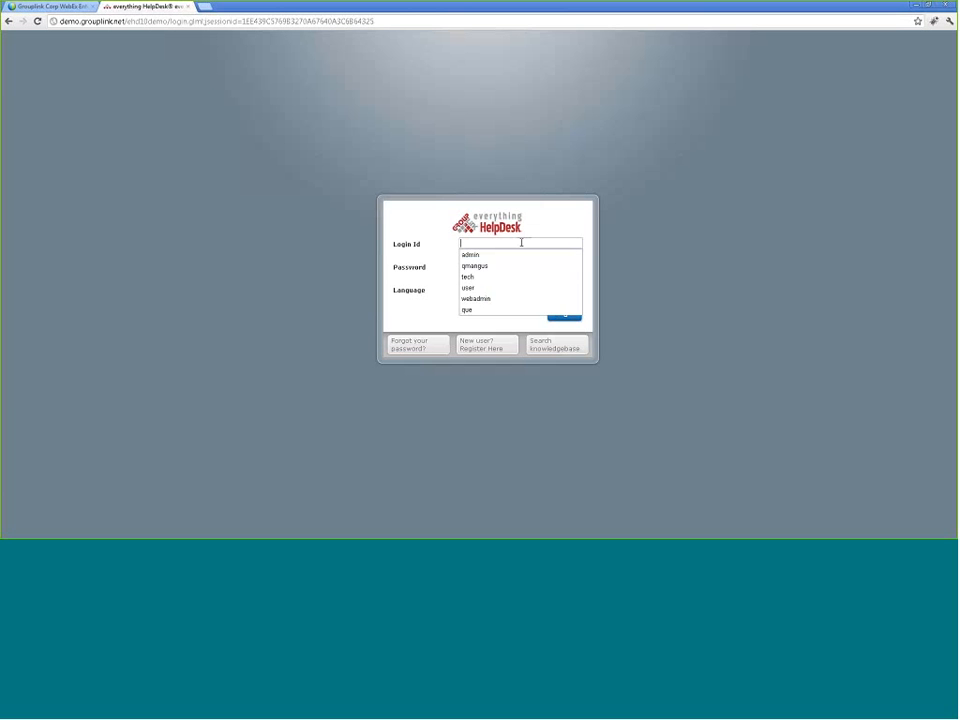
type("admin")
key("Tab")
type("a")
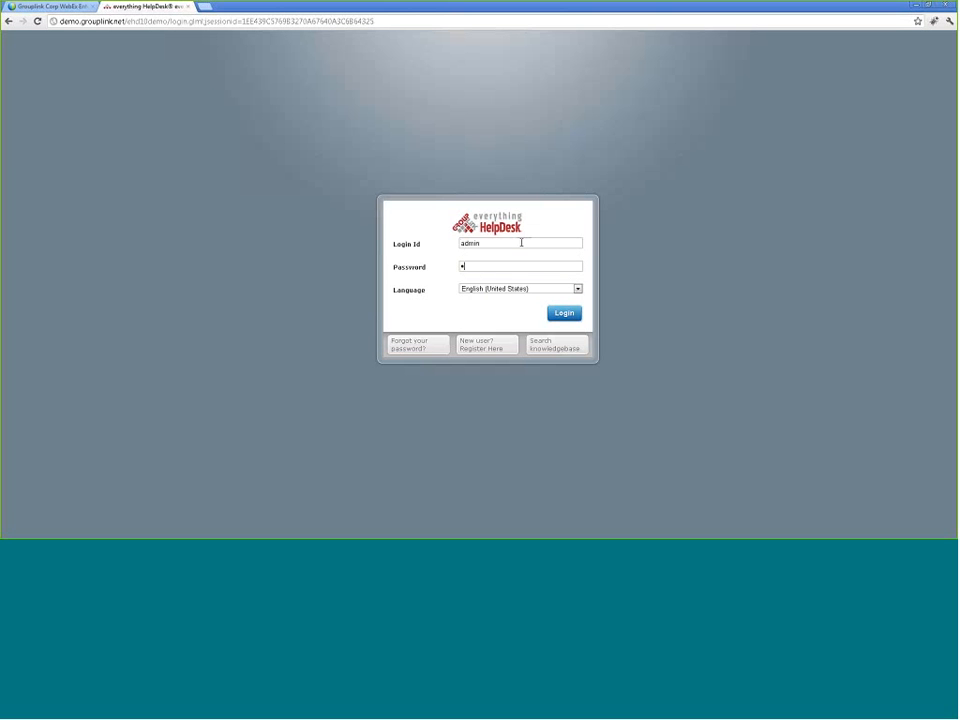
key("Return")
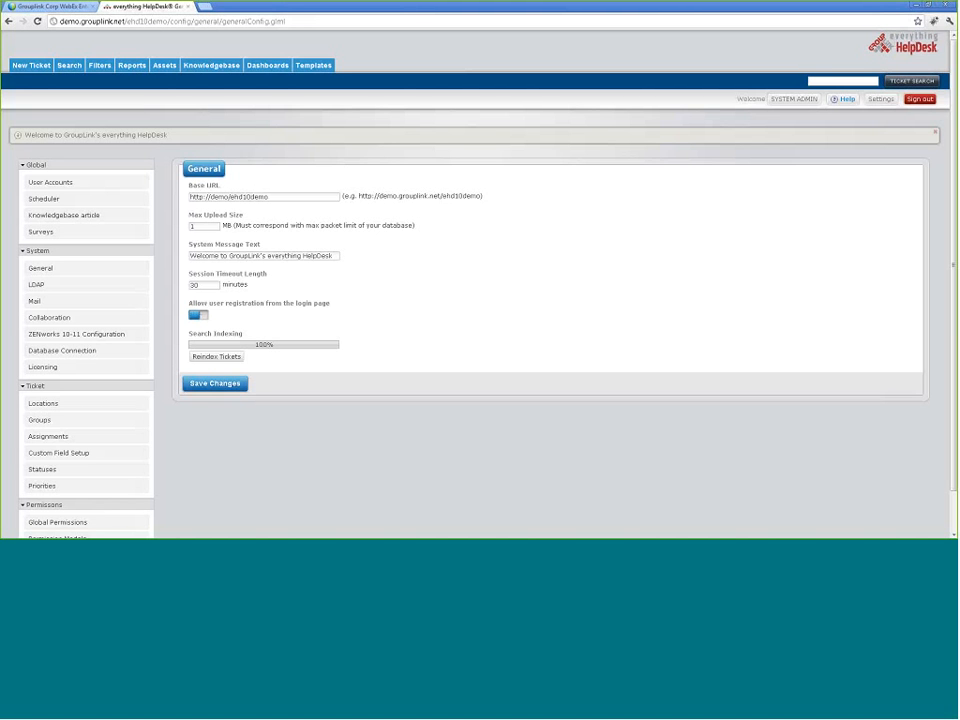
left_click(920, 99)
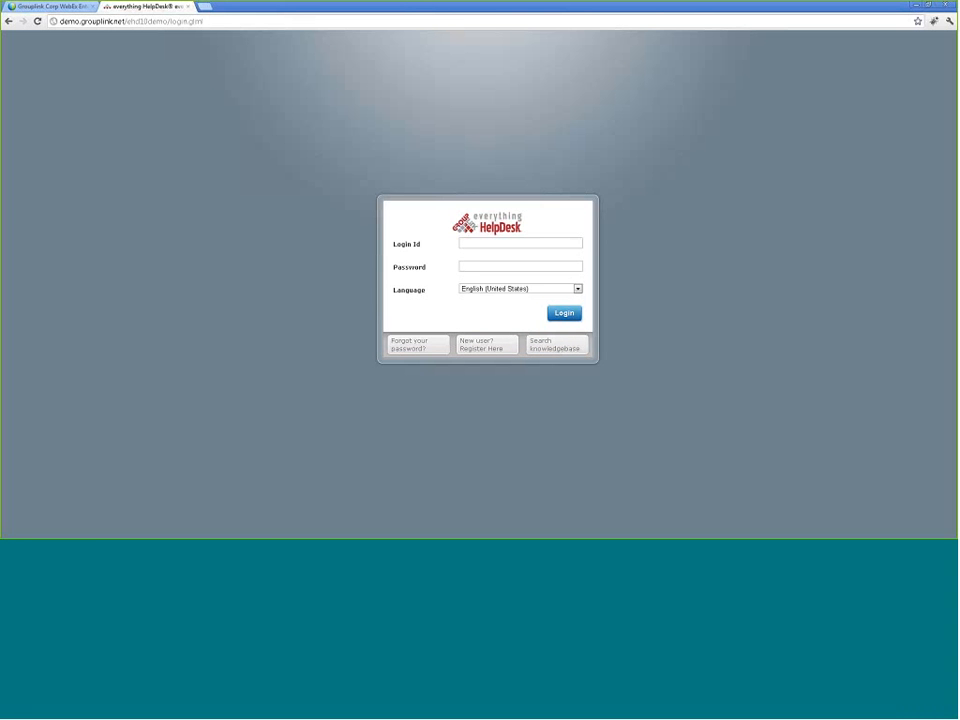
type("adm")
key("Tab")
type("•")
key("shift+Tab")
type("admin")
key("Return")
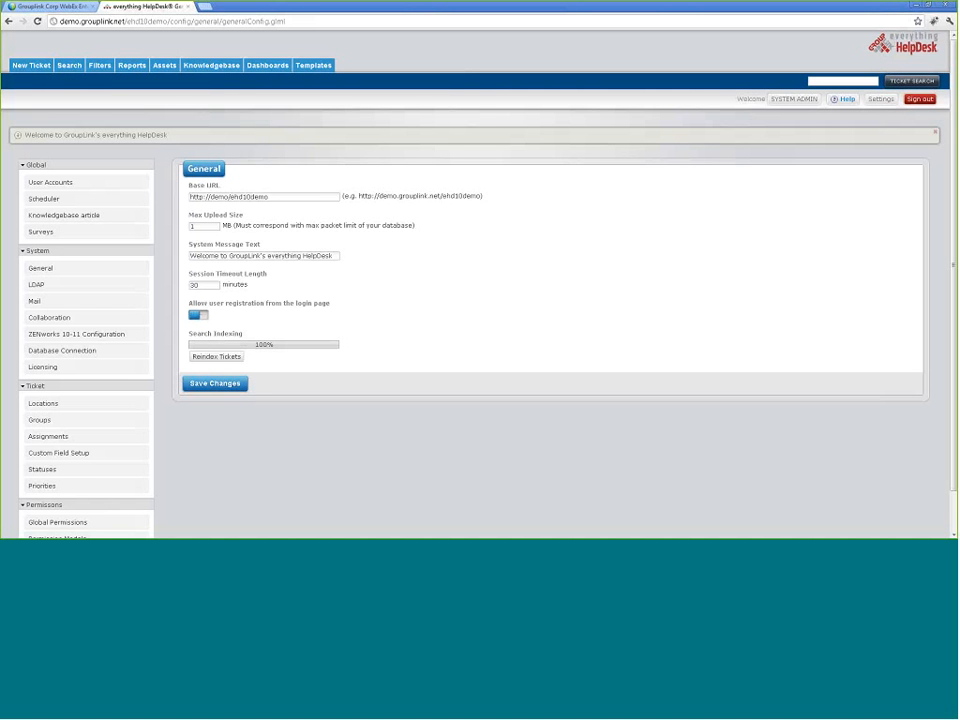
Step: Collapse and re-expand the Global sidebar section, then open the User Accounts list
left_click(68, 170)
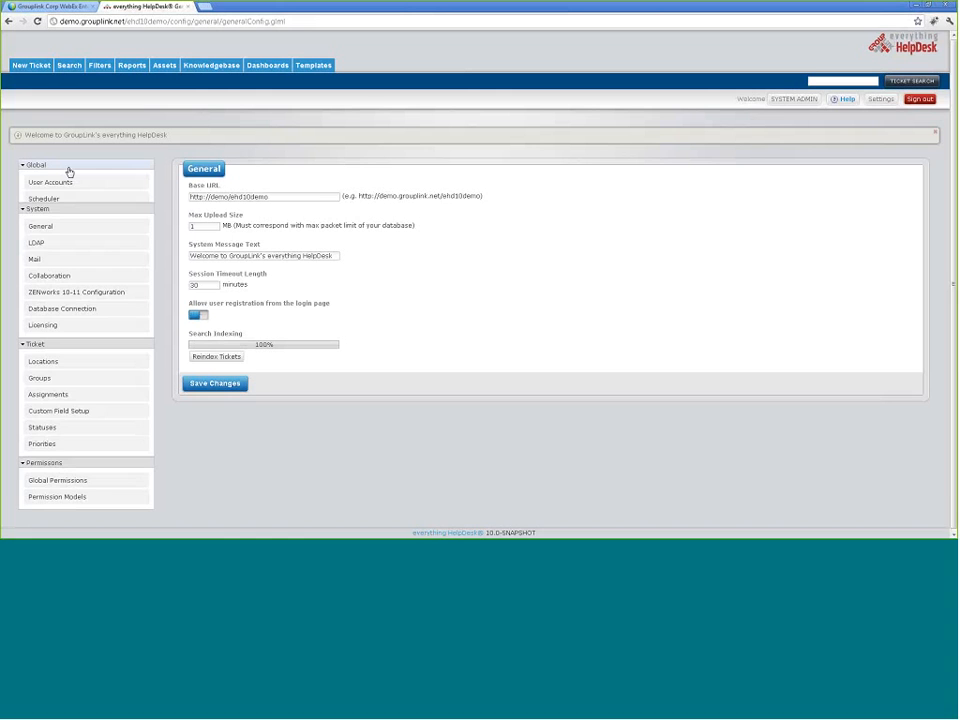
left_click(50, 168)
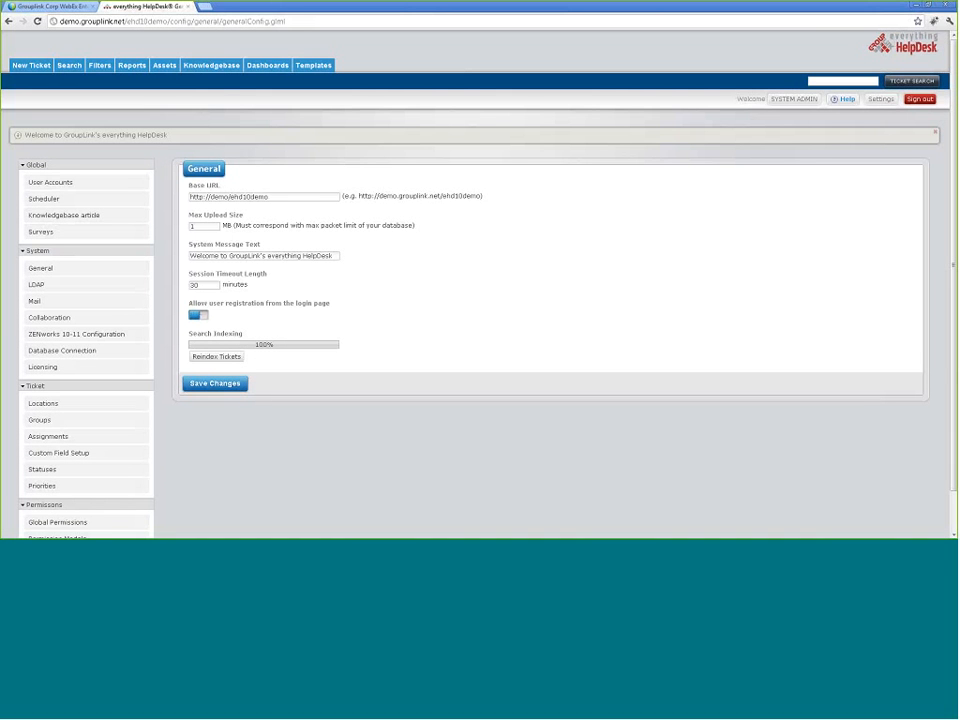
scroll(80, 475, "down", 1)
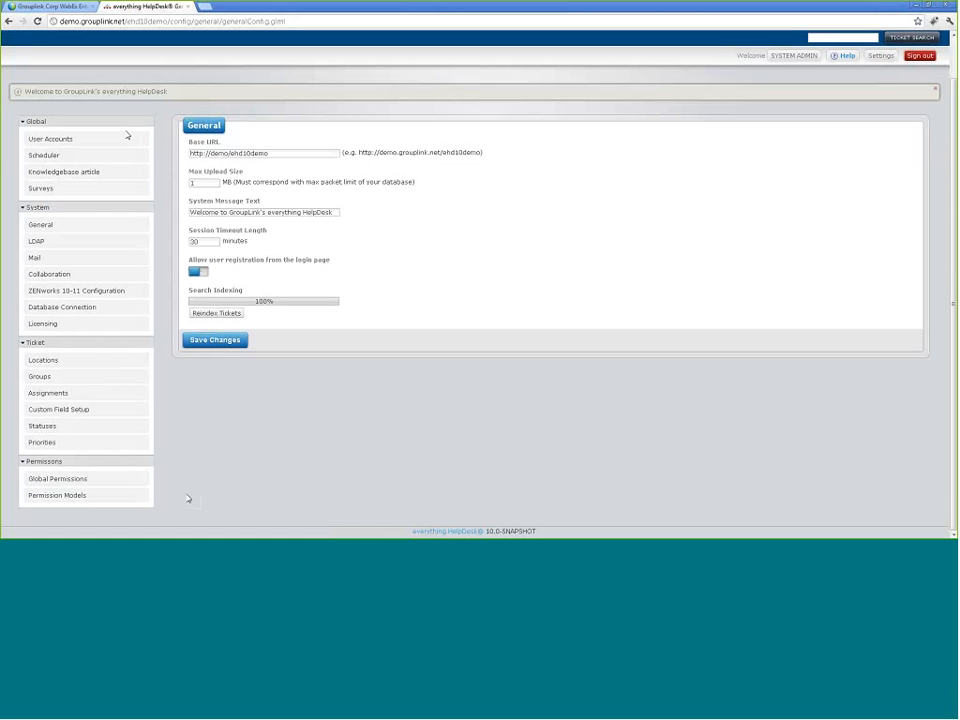
scroll(124, 142, "up", 1)
left_click(67, 184)
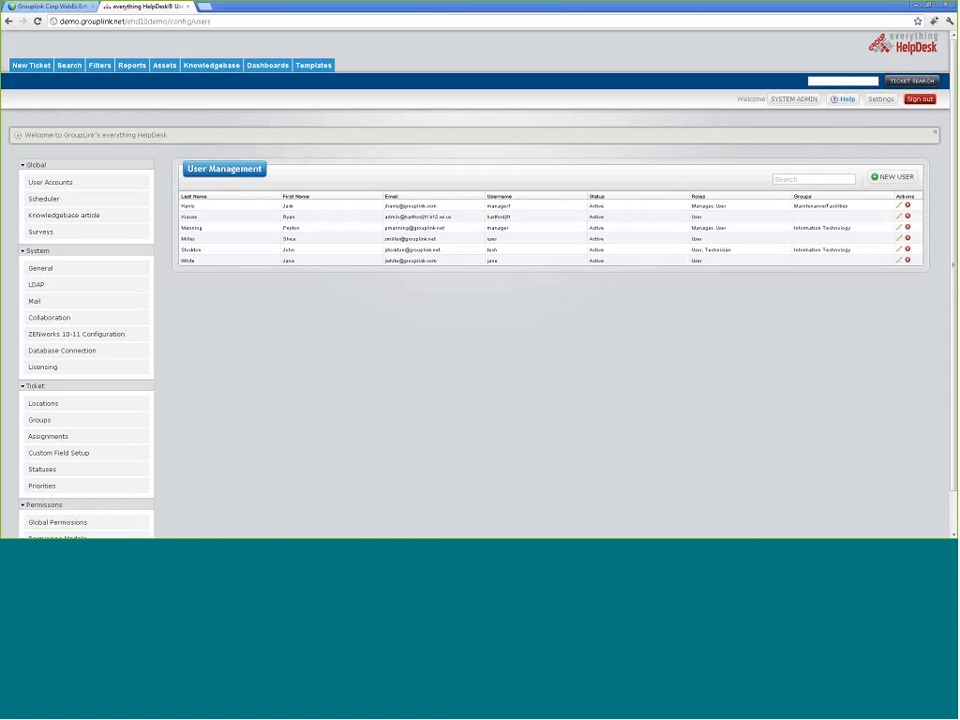
Step: Preview the new-user form and its Location options, then edit the first listed user
left_click(895, 179)
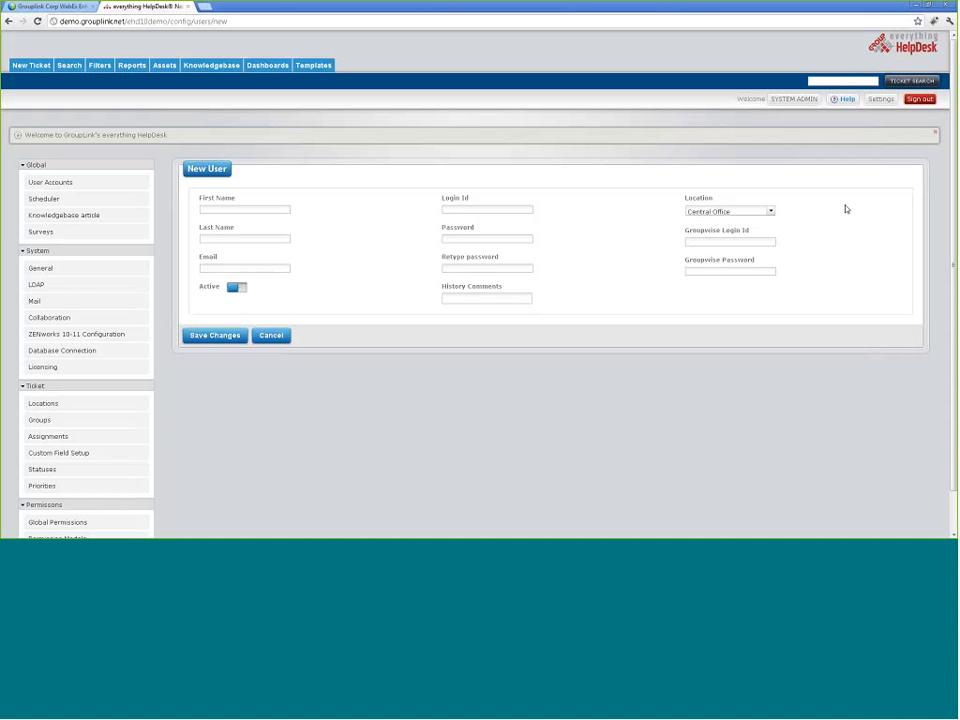
left_click(765, 211)
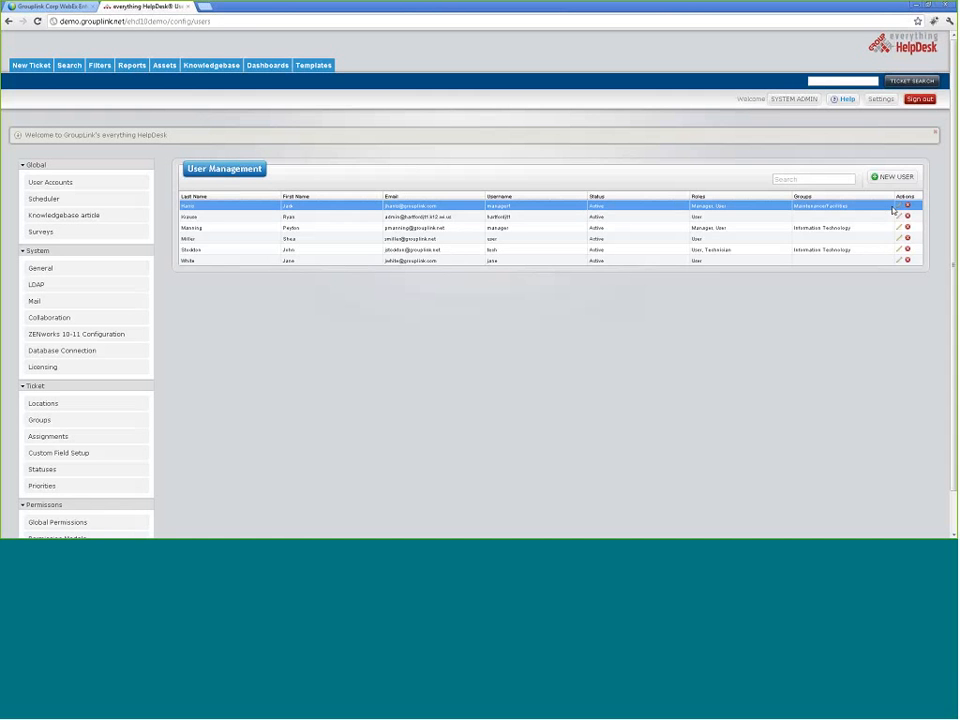
left_click(895, 207)
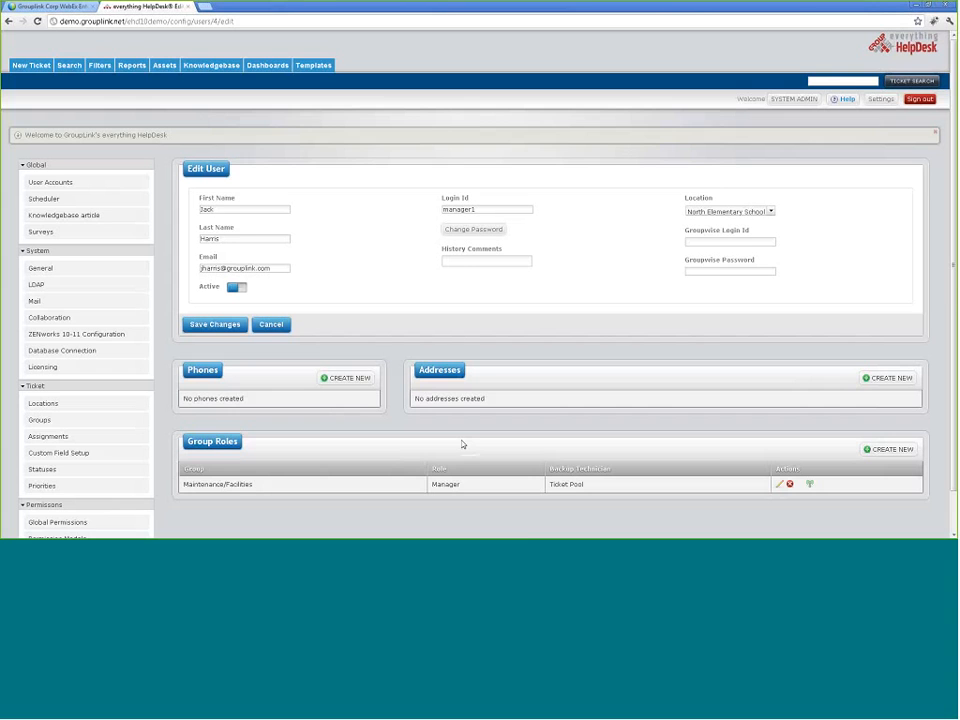
Step: Check the Group Roles role options, cancel without adding a role, and go to Scheduler
scroll(462, 444, "down", 1)
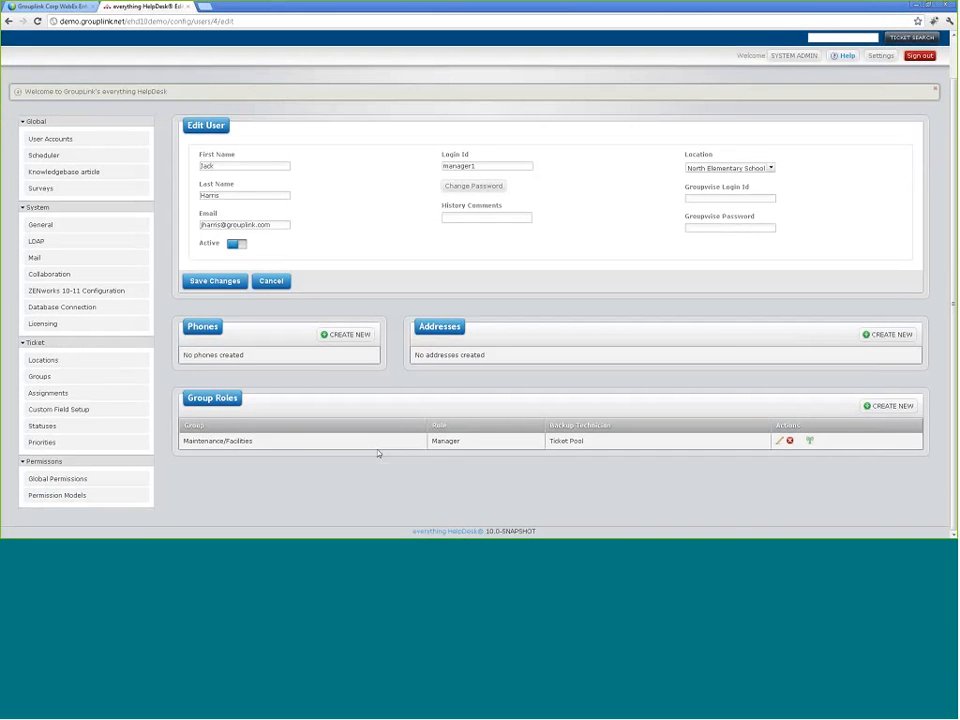
left_click(900, 407)
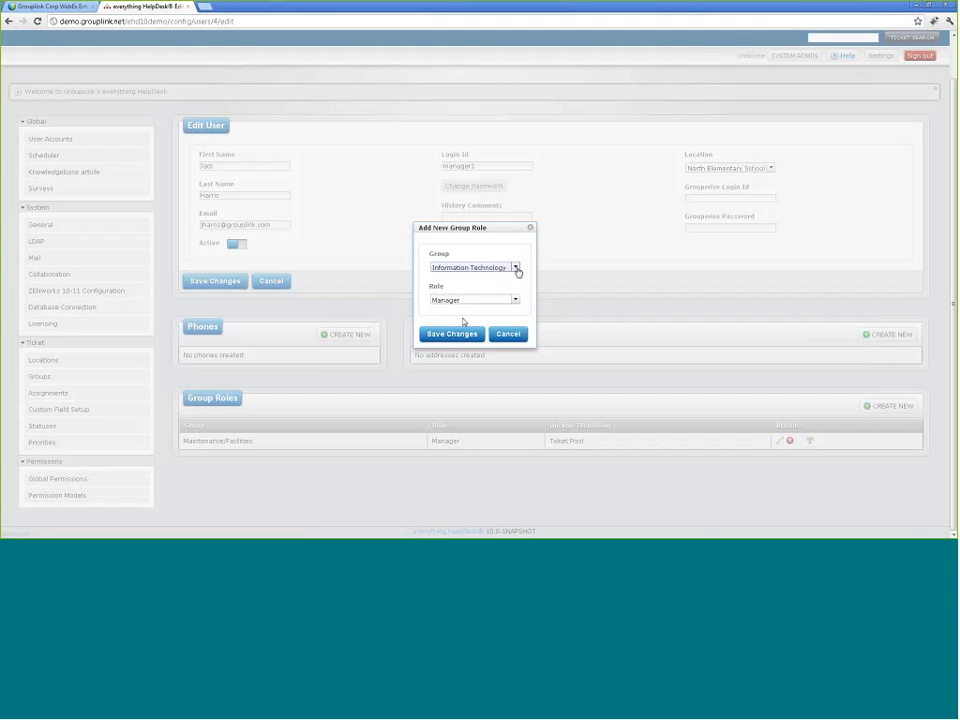
left_click(515, 300)
left_click(516, 308)
left_click(518, 338)
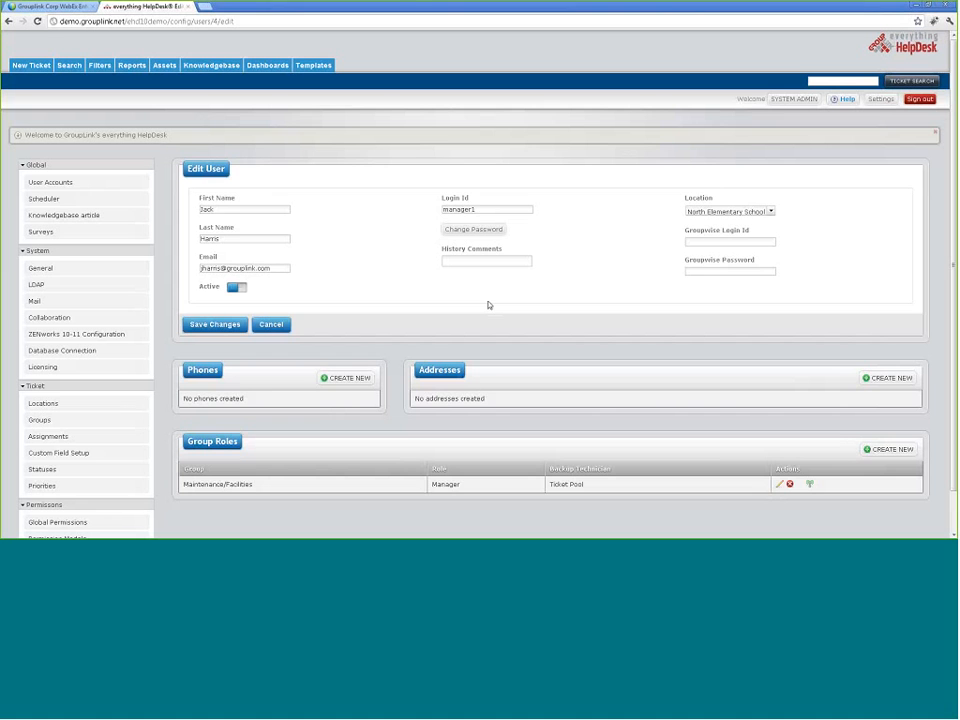
left_click(42, 199)
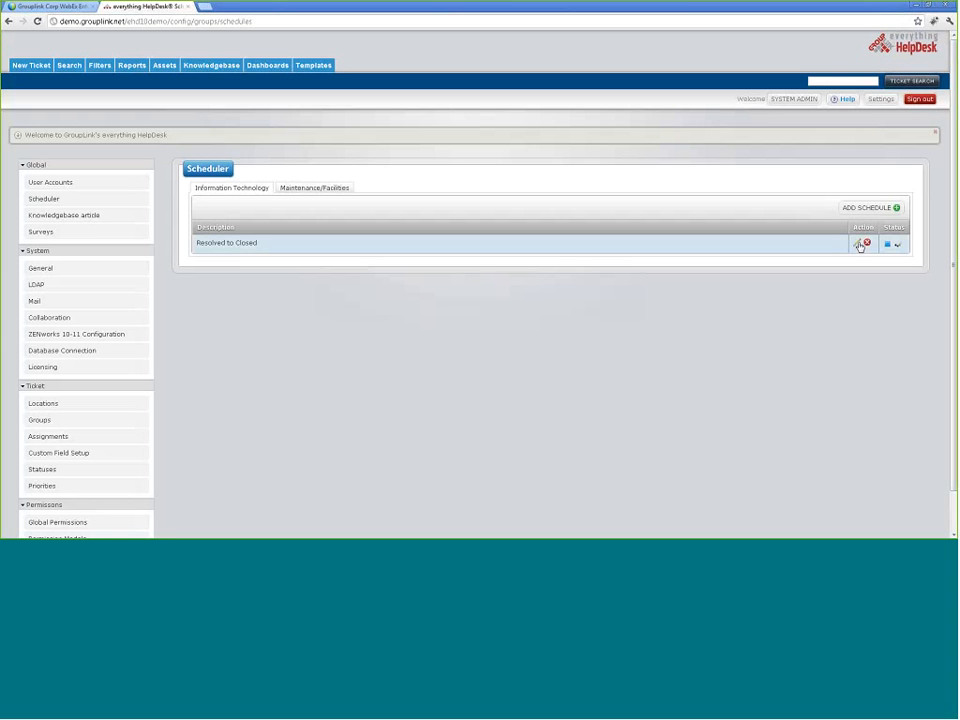
Step: Turn the Resolved to Closed schedule on then off, and open Knowledgebase article management
left_click(857, 246)
left_click(885, 245)
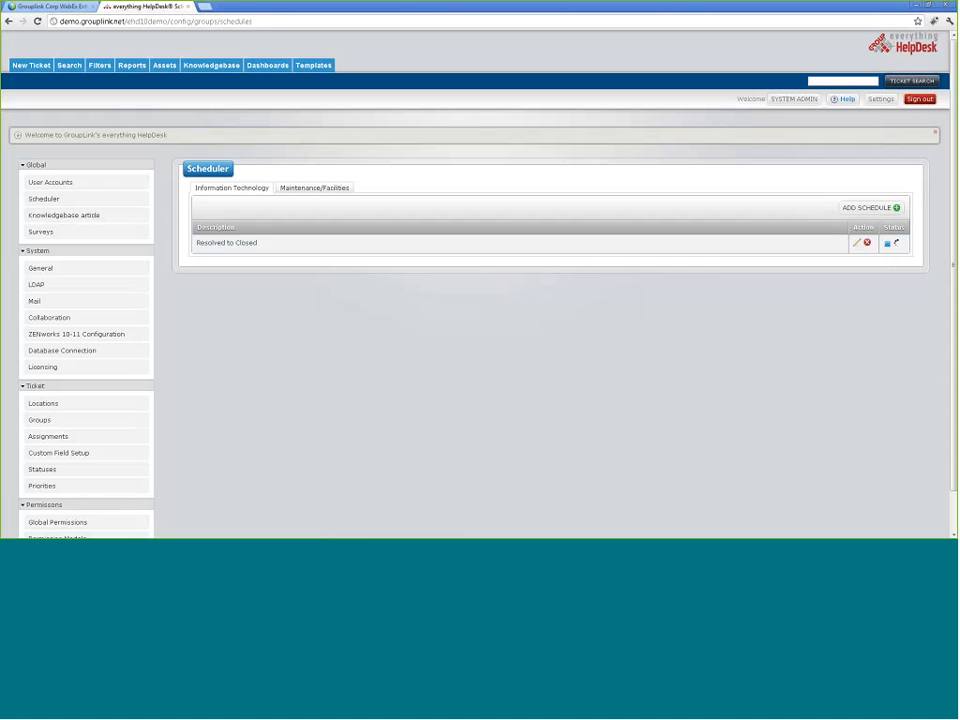
left_click(62, 216)
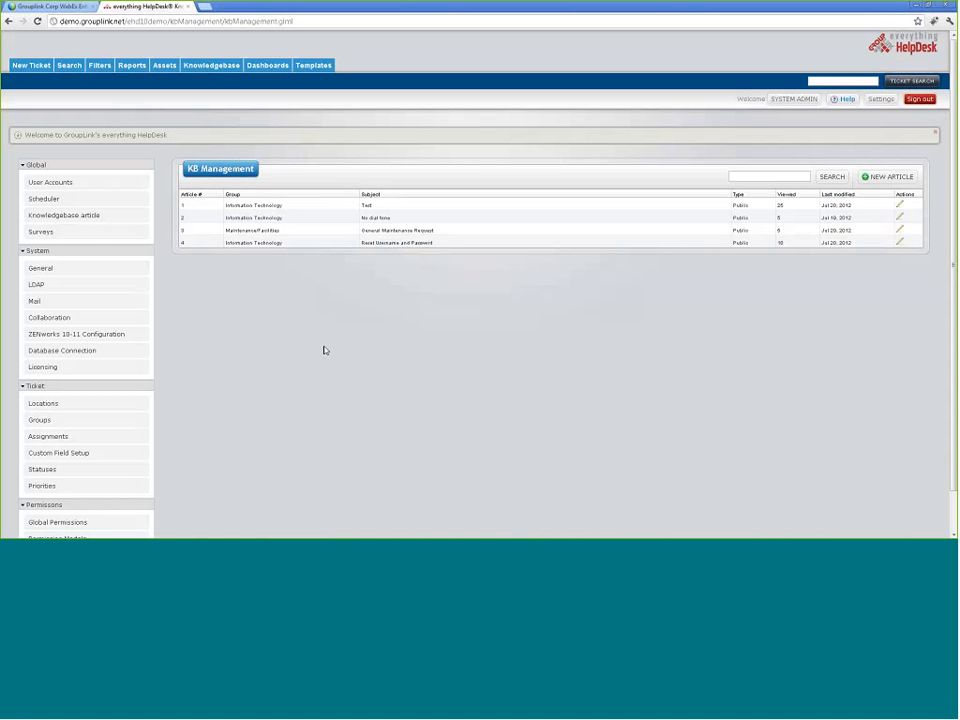
Step: View knowledgebase article 'Test', then return through Settings and User Accounts to Assignments
left_click(904, 208)
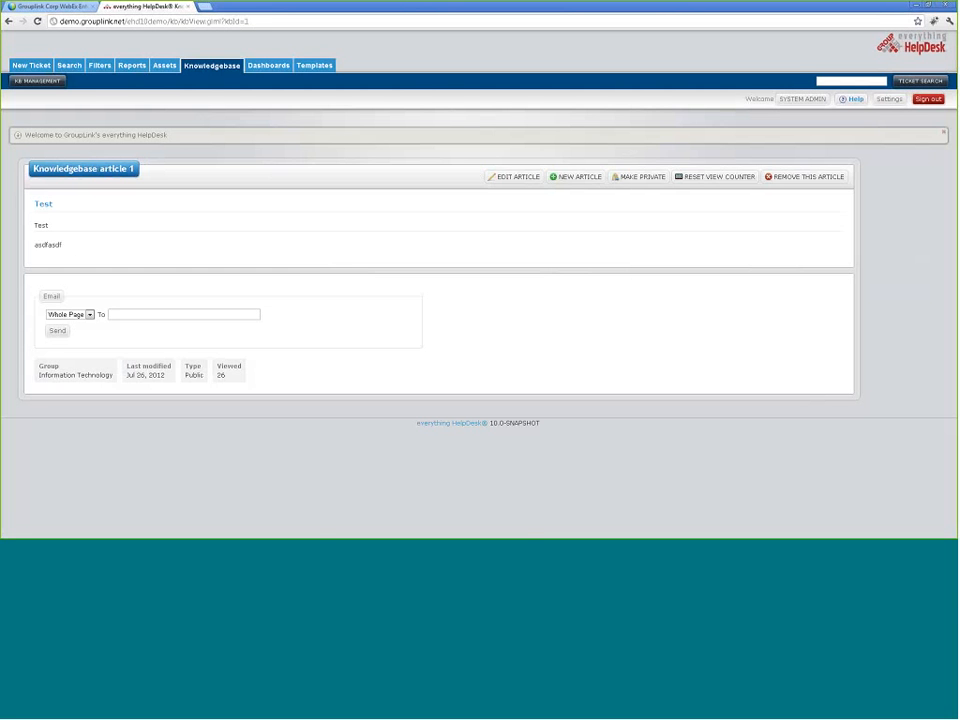
left_click(889, 99)
scroll(96, 249, "down", 1)
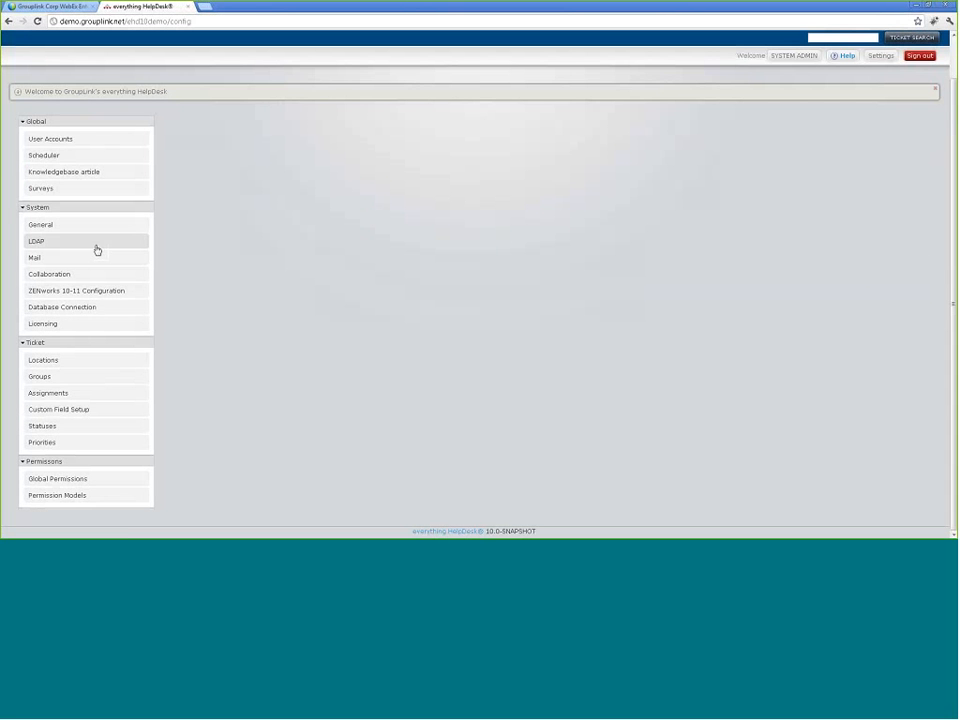
left_click(68, 142)
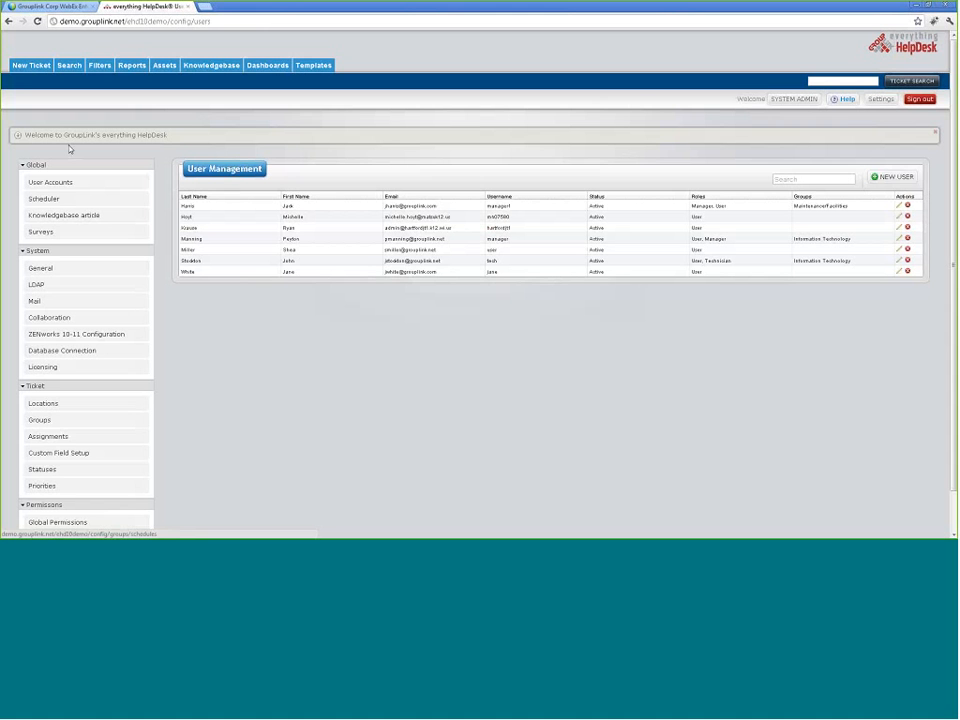
left_click(90, 440)
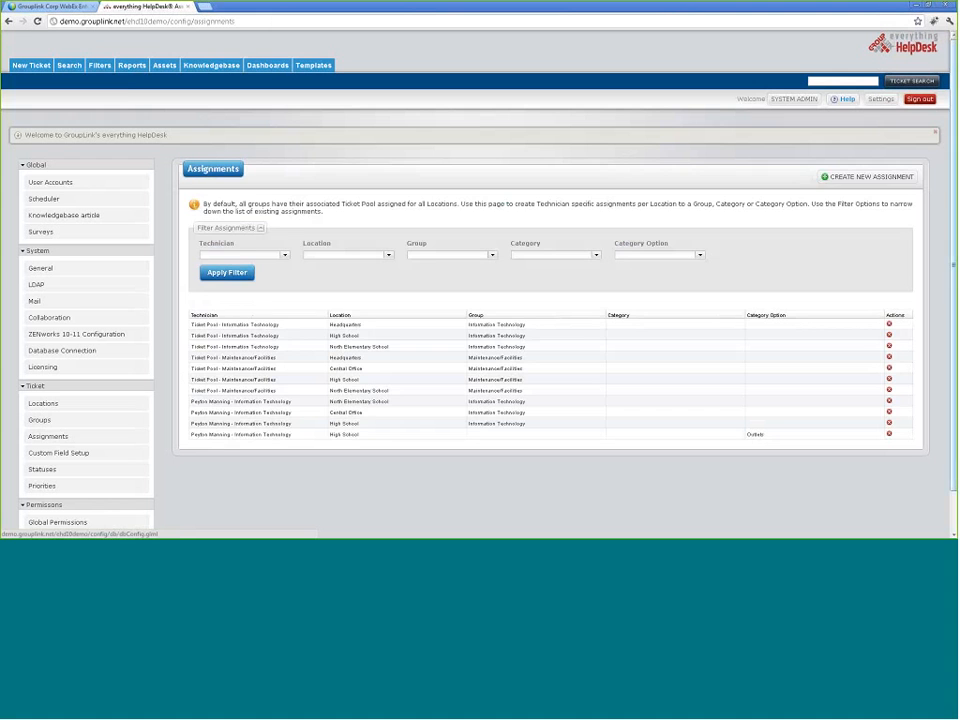
Step: Look over the Create New Assignment form, then open General's ZENworks 10-11 Configuration settings
left_click(900, 178)
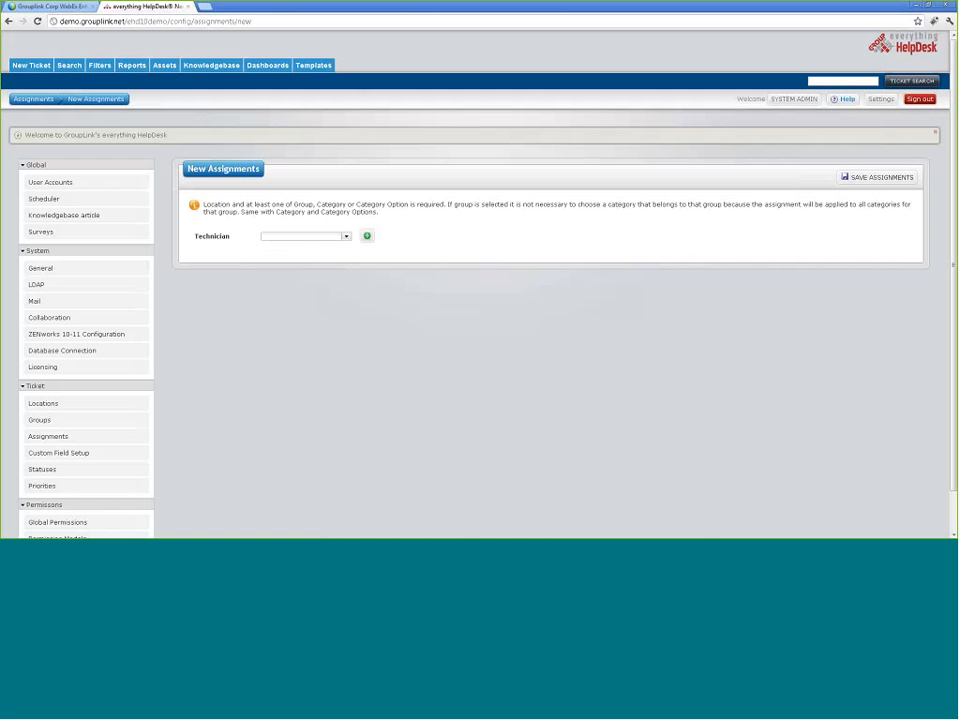
left_click(36, 100)
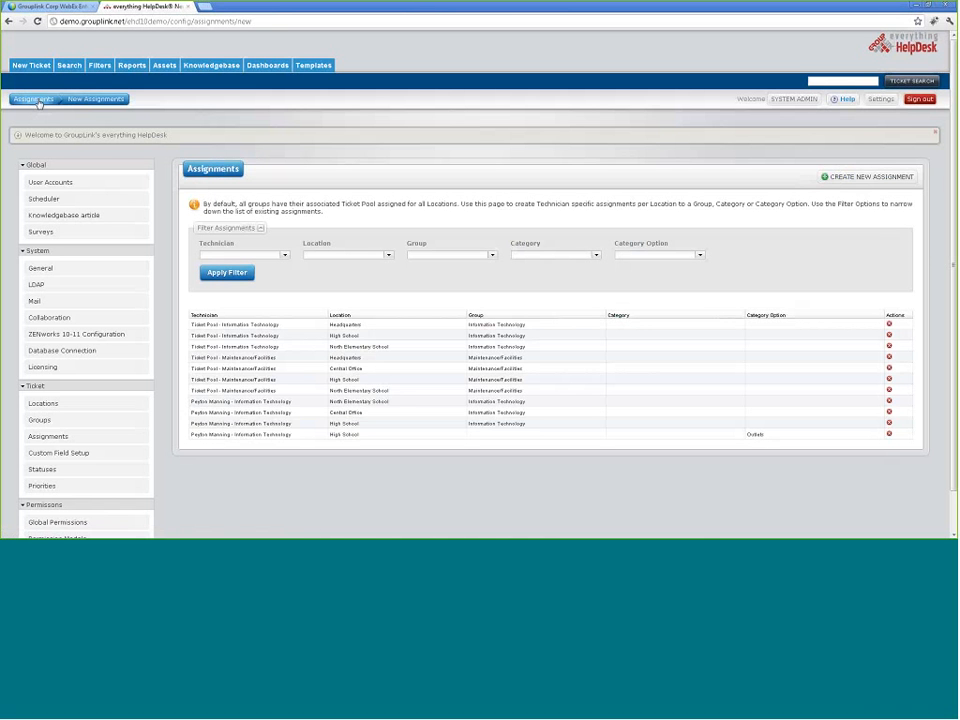
left_click(868, 177)
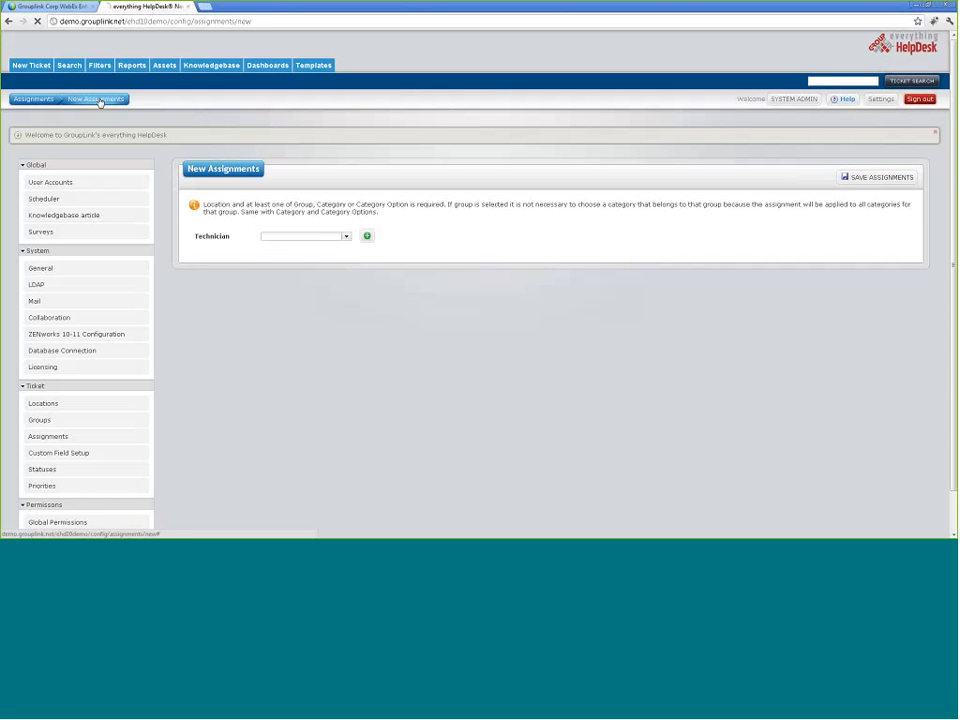
left_click(22, 102)
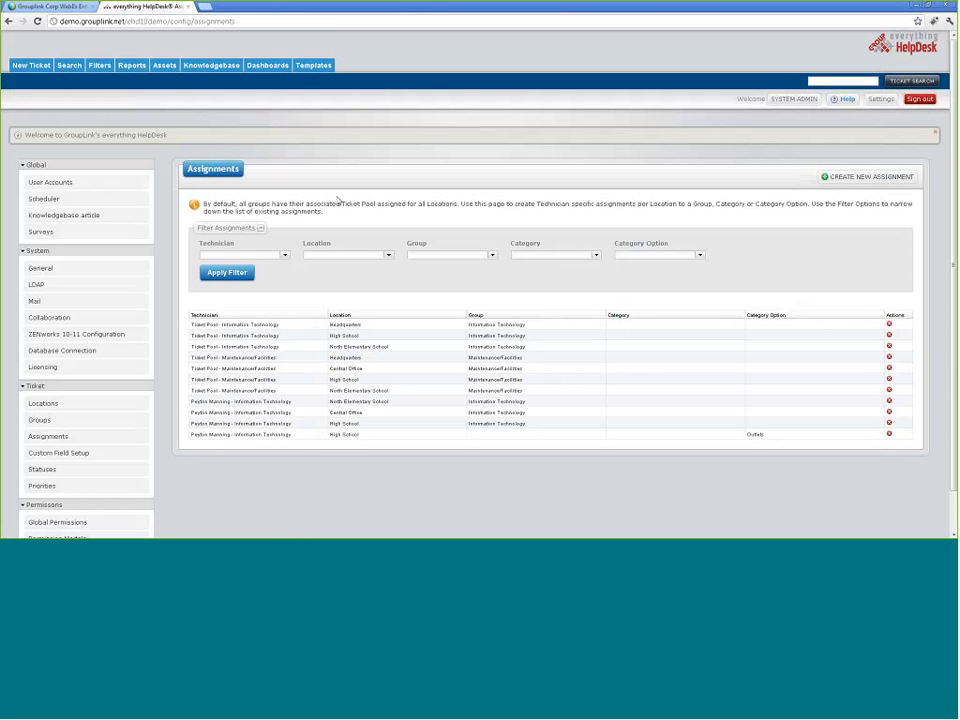
left_click(71, 274)
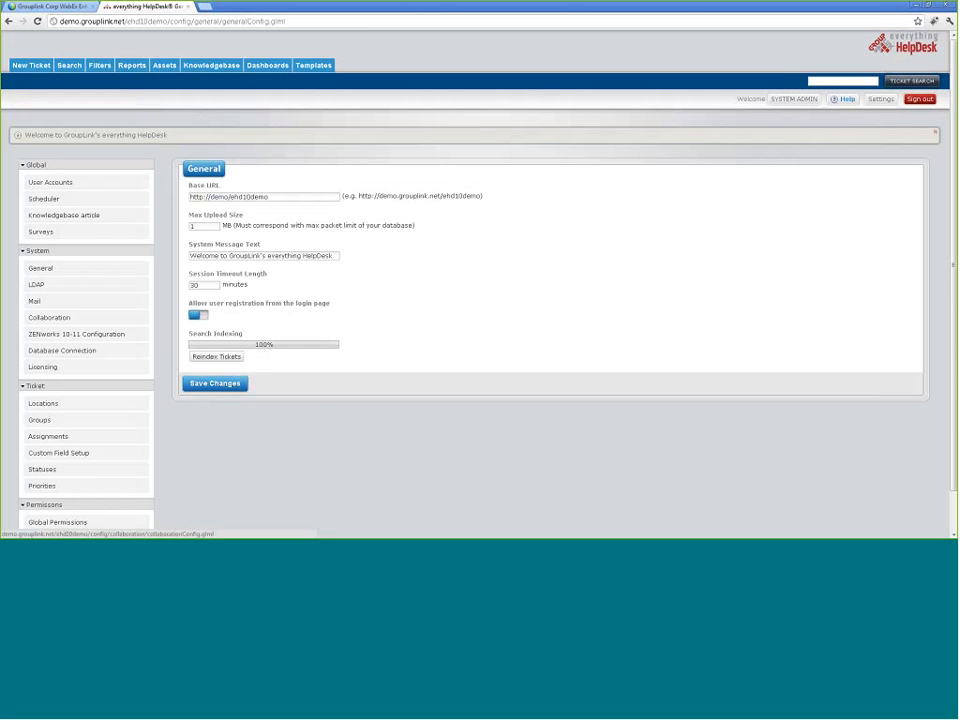
left_click(76, 338)
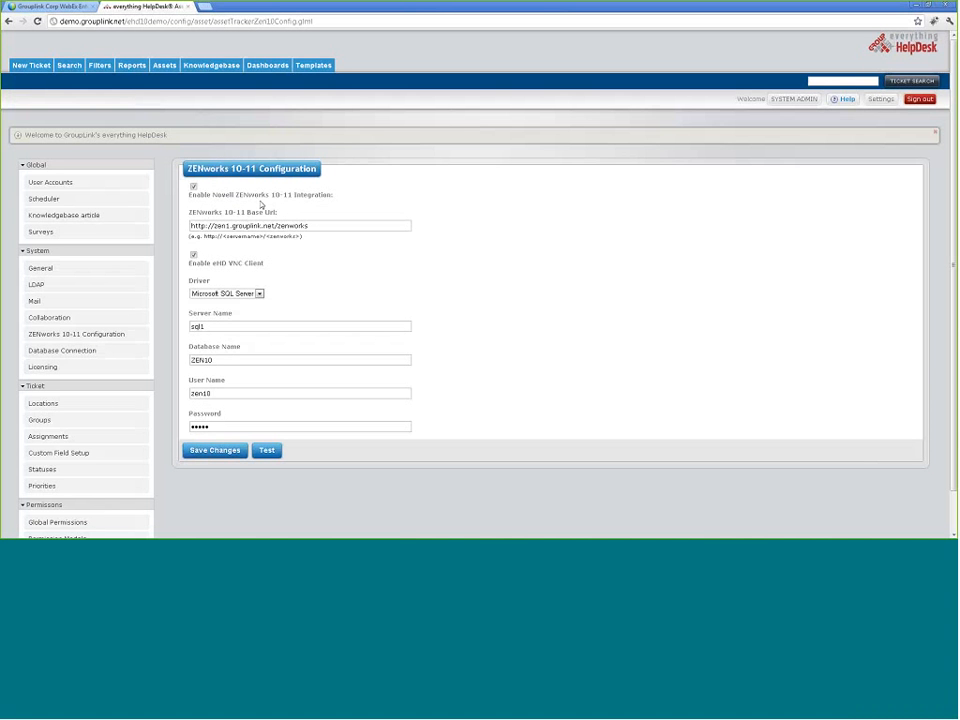
Step: Review the Locations list and a cancelled Add Location dialog, then open Groups
scroll(30, 373, "down", 1)
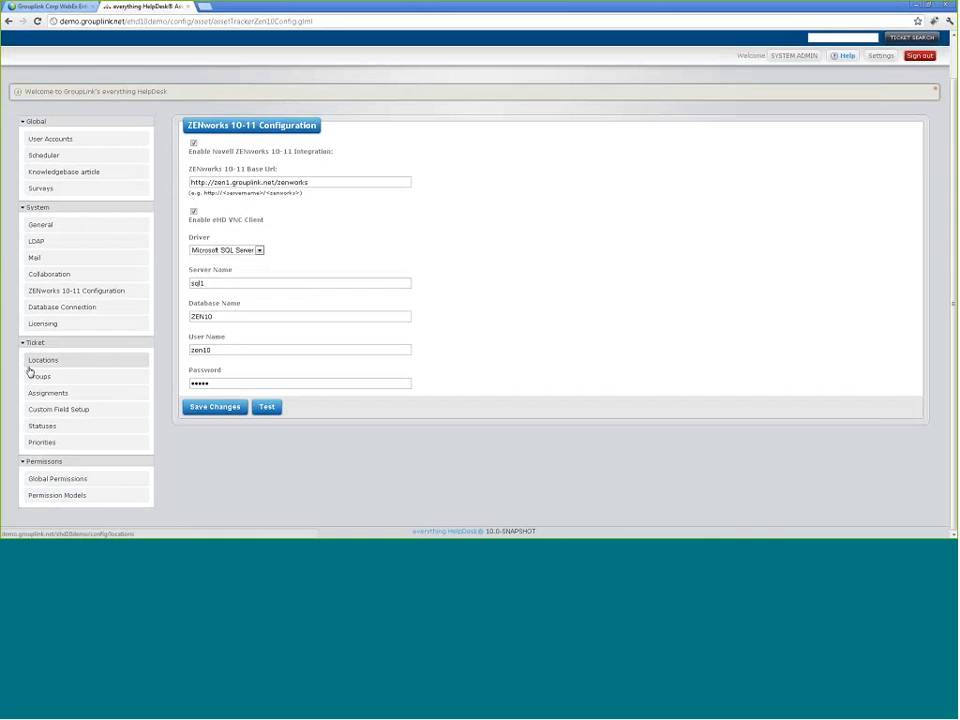
left_click(81, 368)
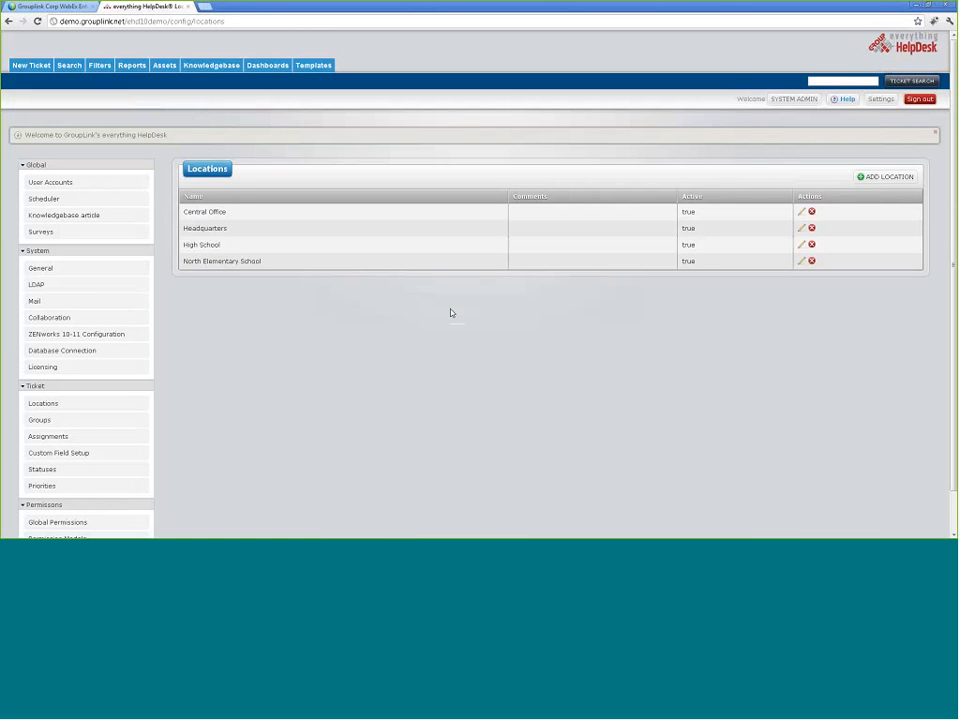
scroll(446, 330, "down", 1)
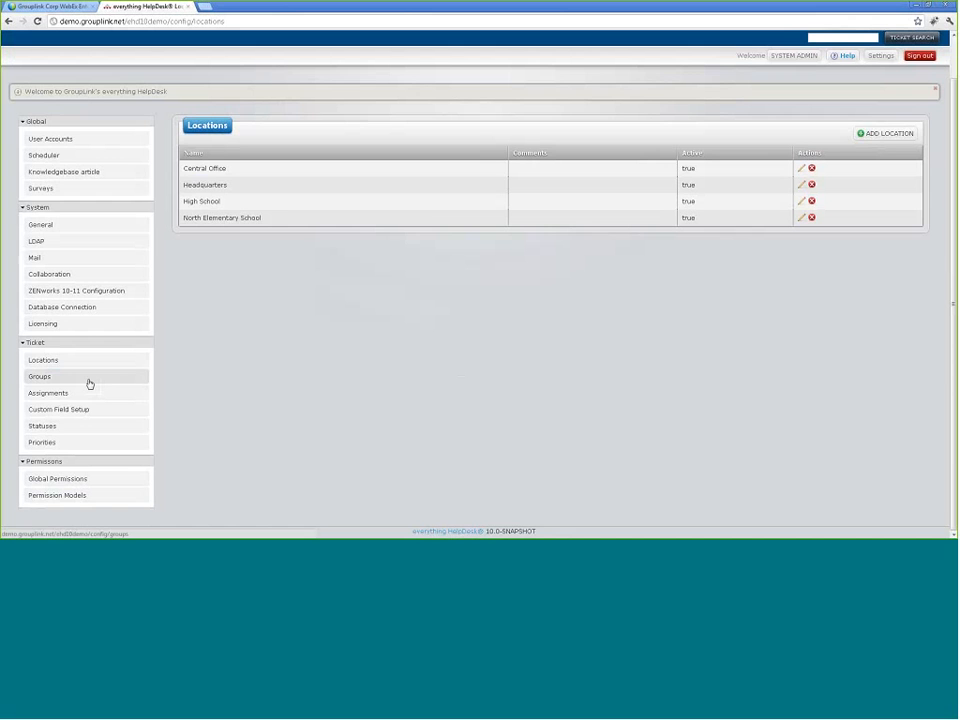
left_click(876, 135)
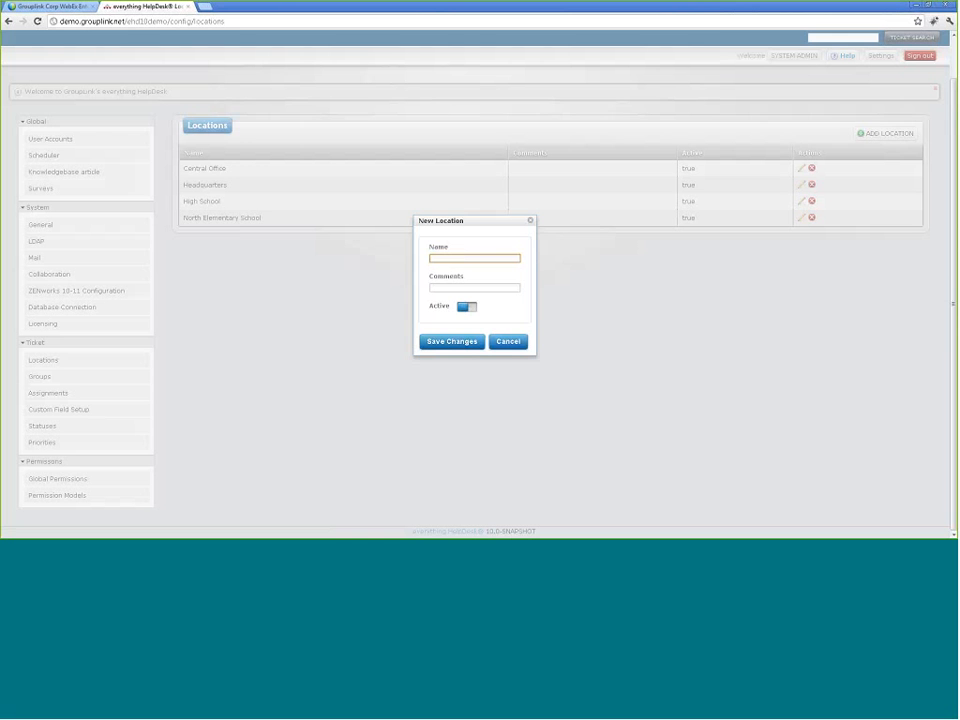
left_click(511, 343)
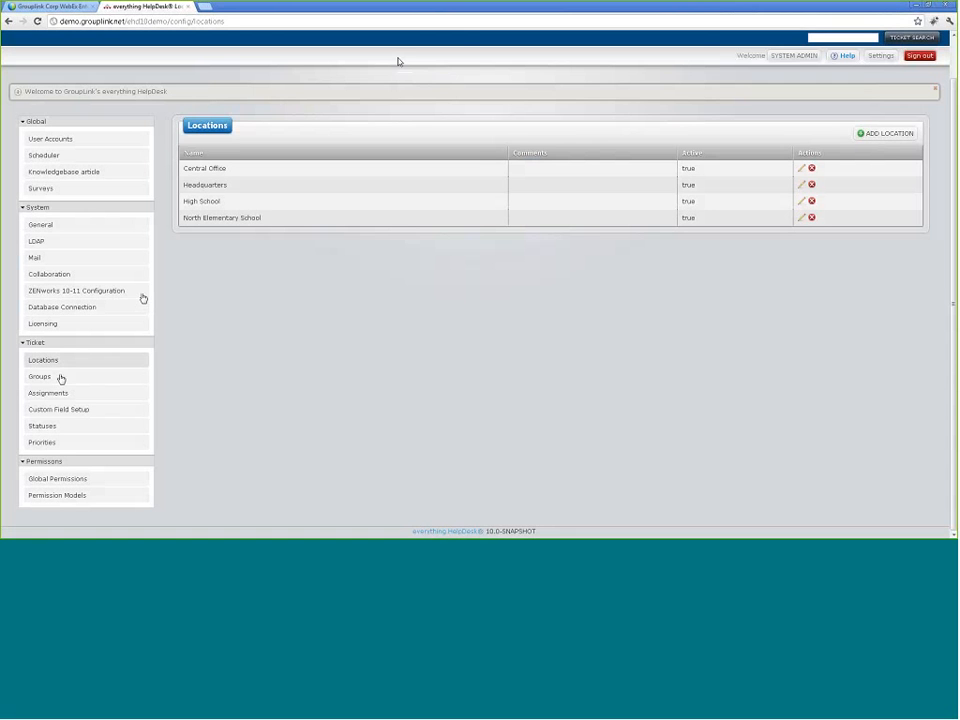
left_click(60, 379)
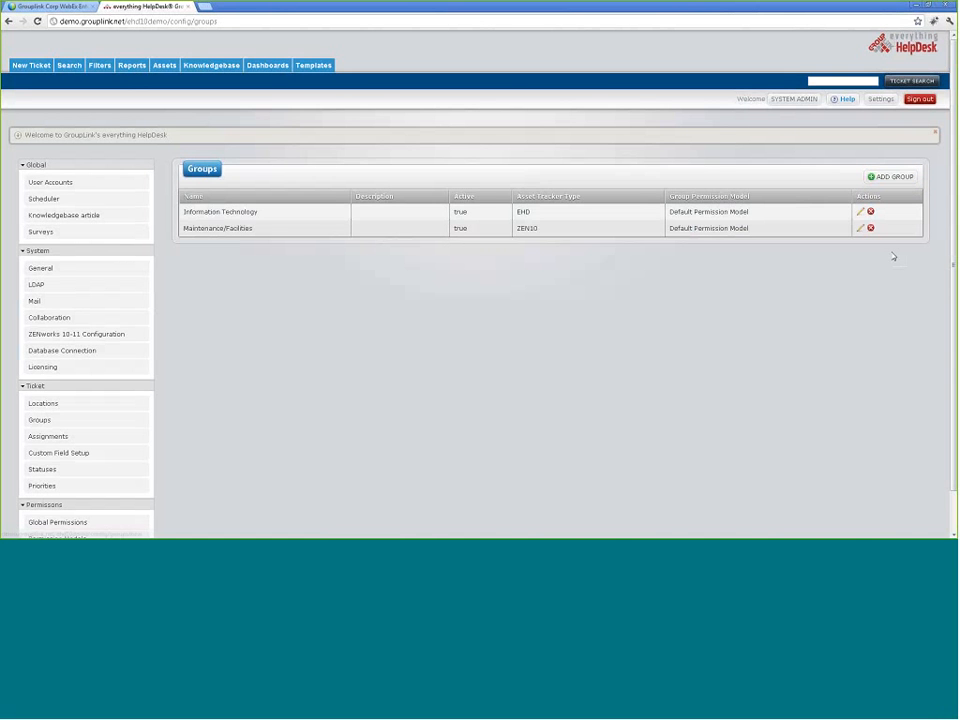
Step: Edit the Information Technology group and inspect its Group Permission Model options without changing them
left_click(860, 212)
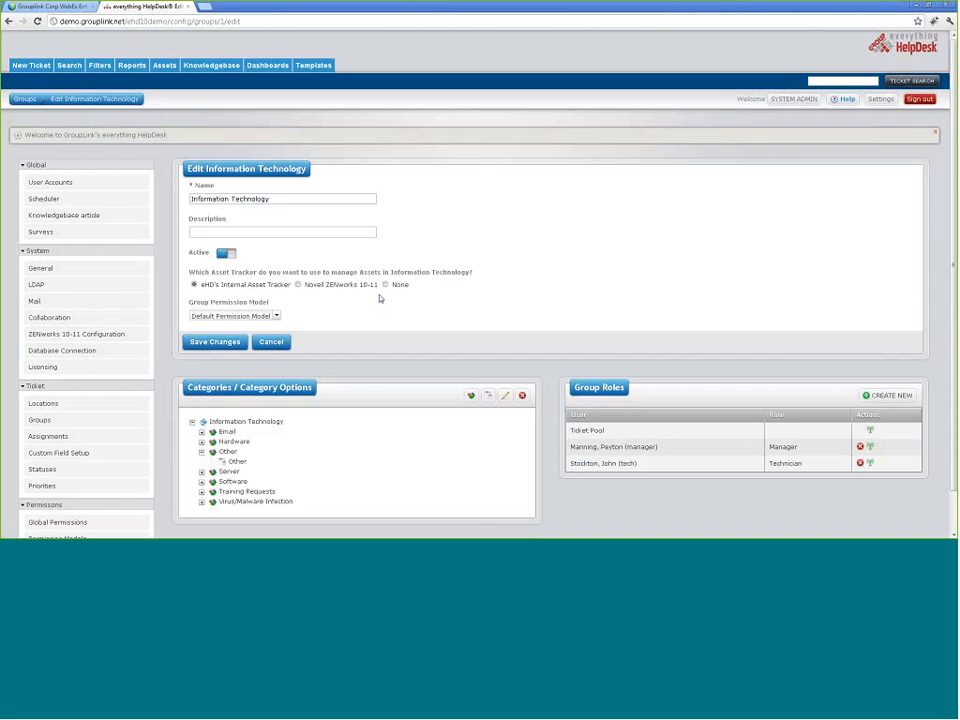
scroll(380, 298, "down", 1)
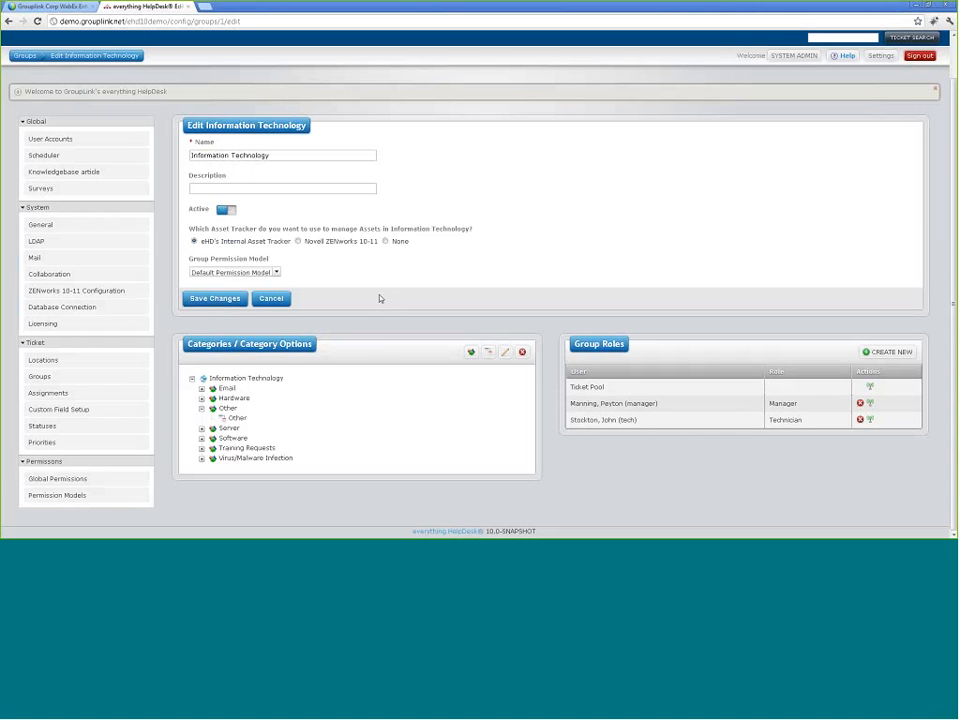
left_click(277, 273)
left_click(278, 278)
left_click(471, 353)
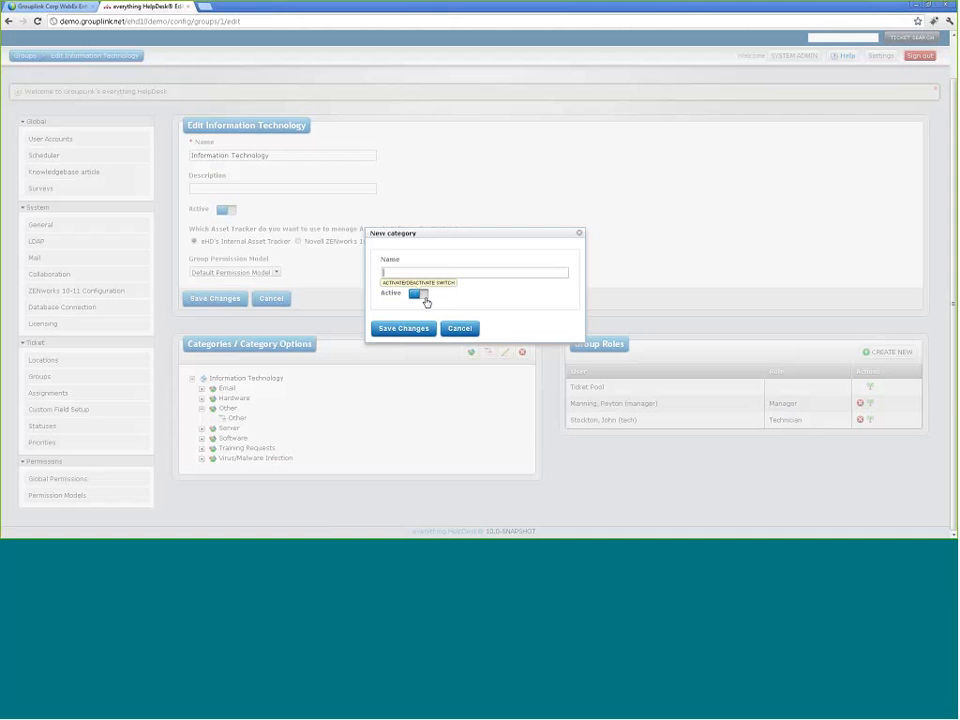
left_click(472, 328)
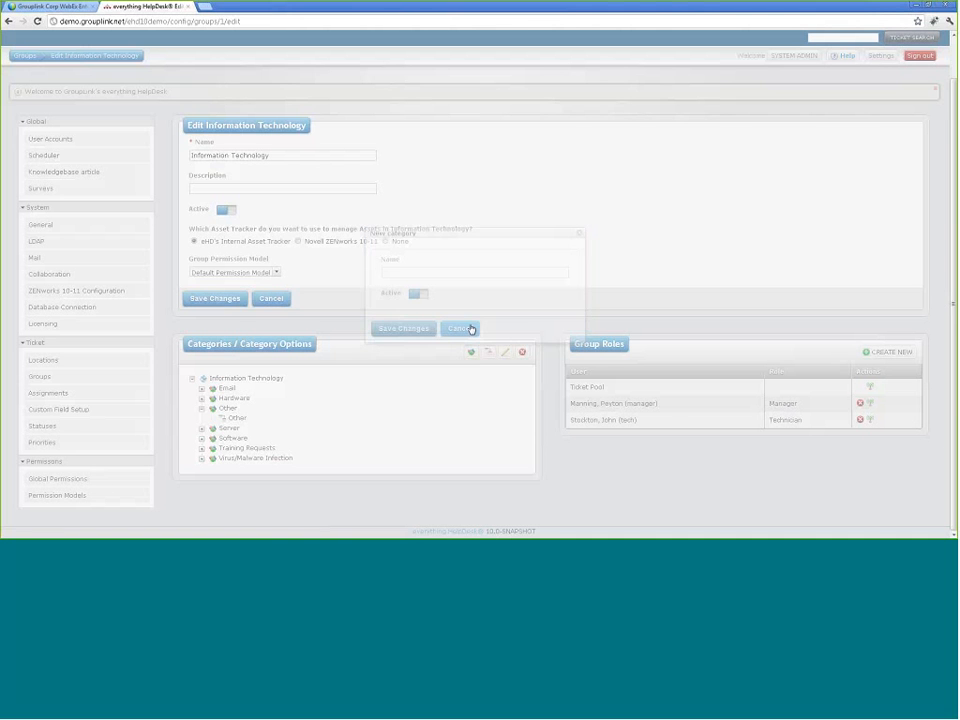
left_click(489, 353)
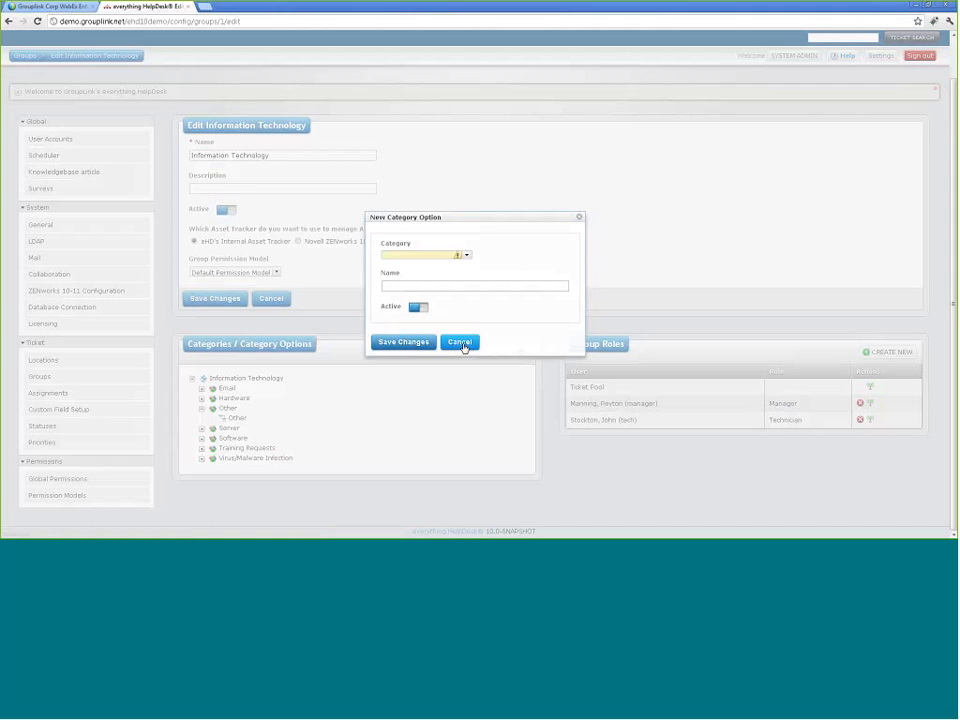
left_click(462, 343)
left_click(505, 353)
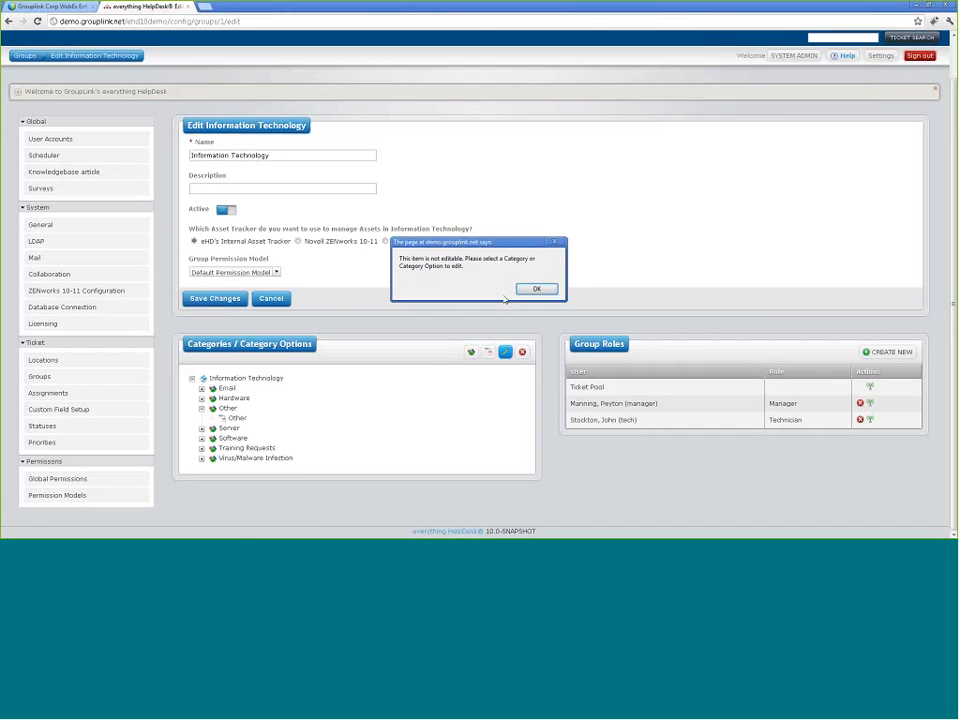
key("Return")
left_click(227, 388)
left_click(505, 352)
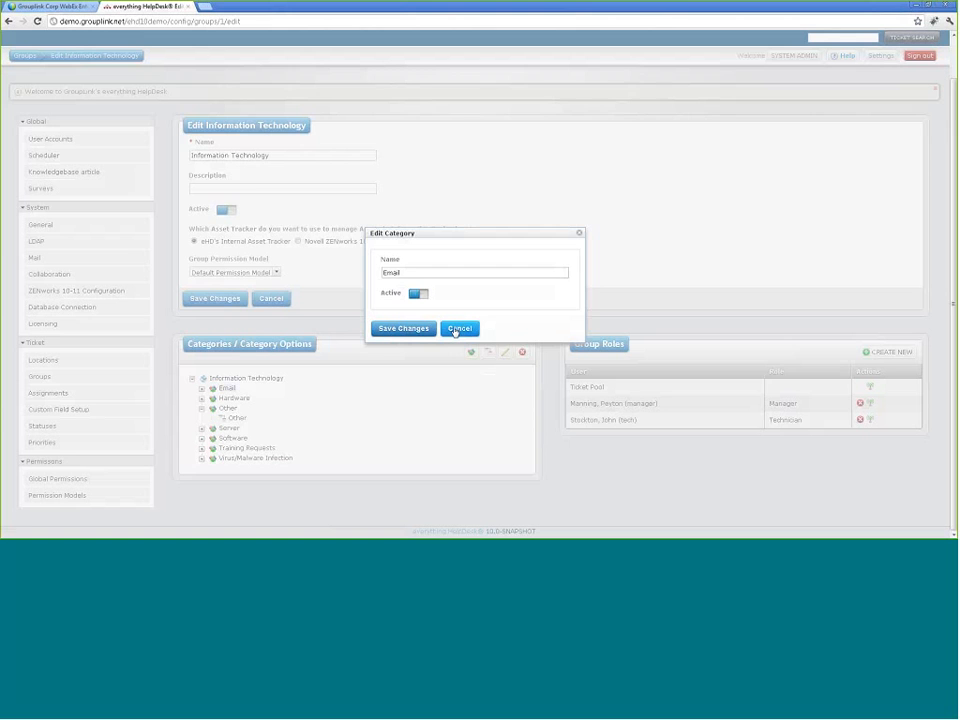
left_click(447, 331)
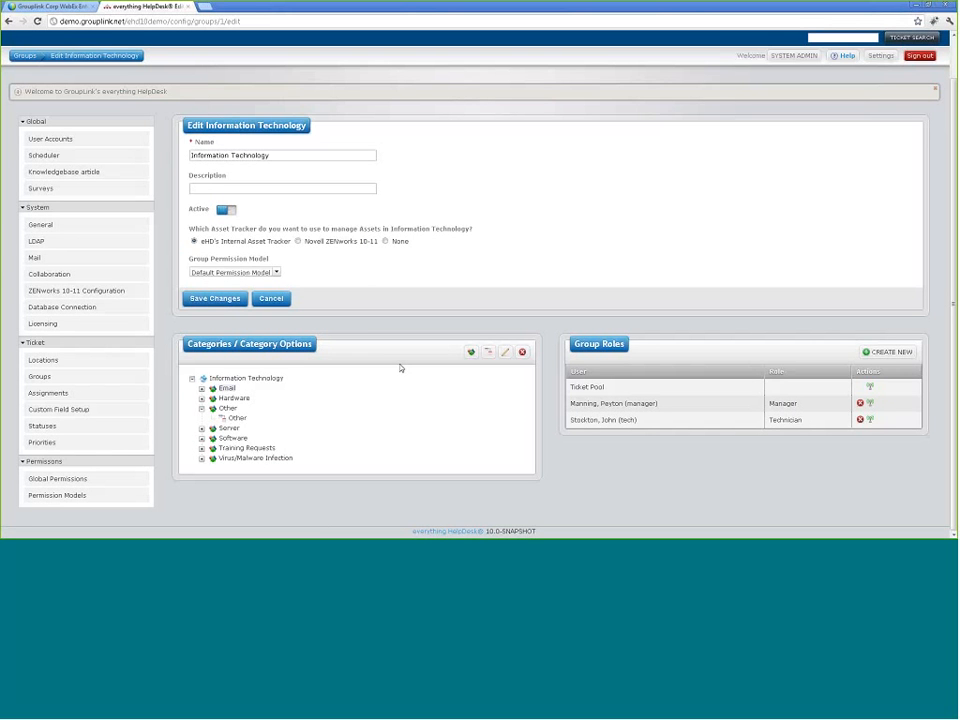
left_click(70, 396)
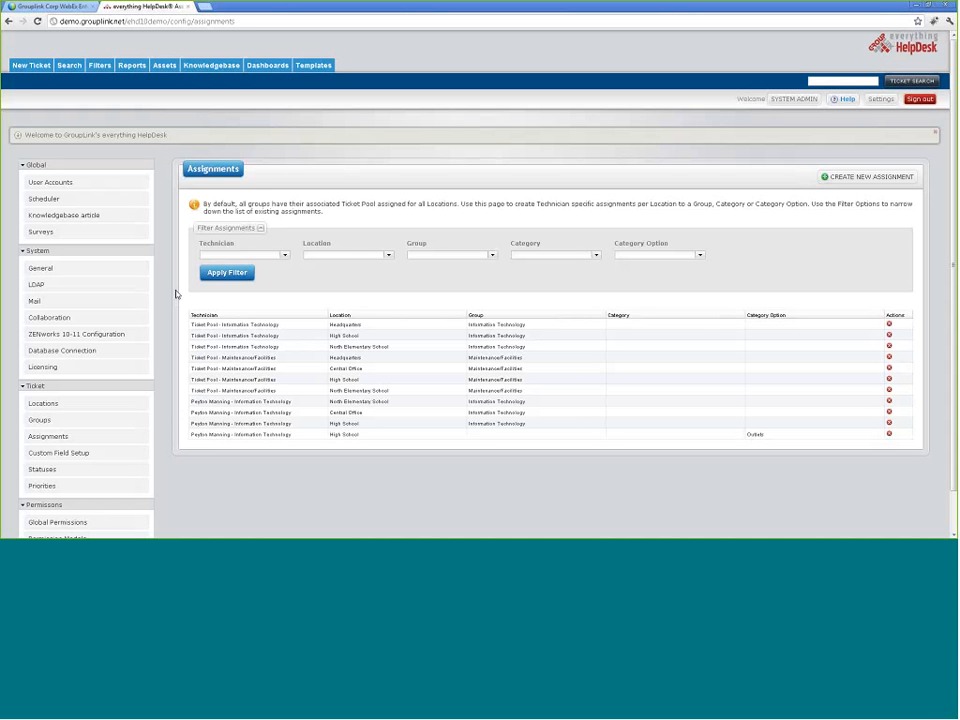
Step: Filter the Assignments list by the first manager technician
left_click(217, 325)
left_click(285, 256)
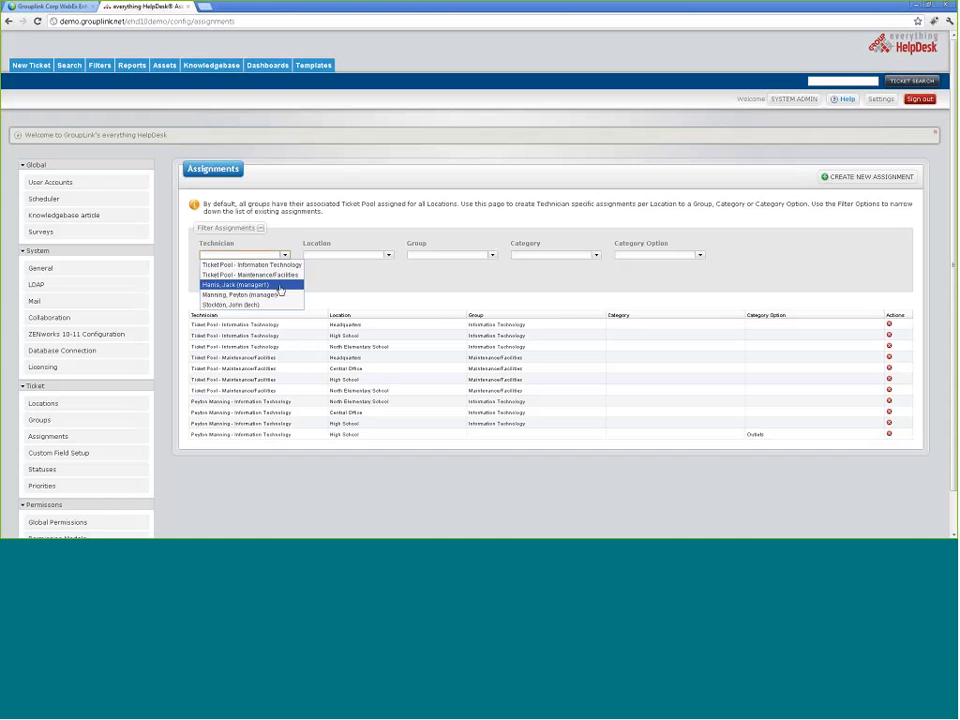
left_click(279, 286)
left_click(231, 276)
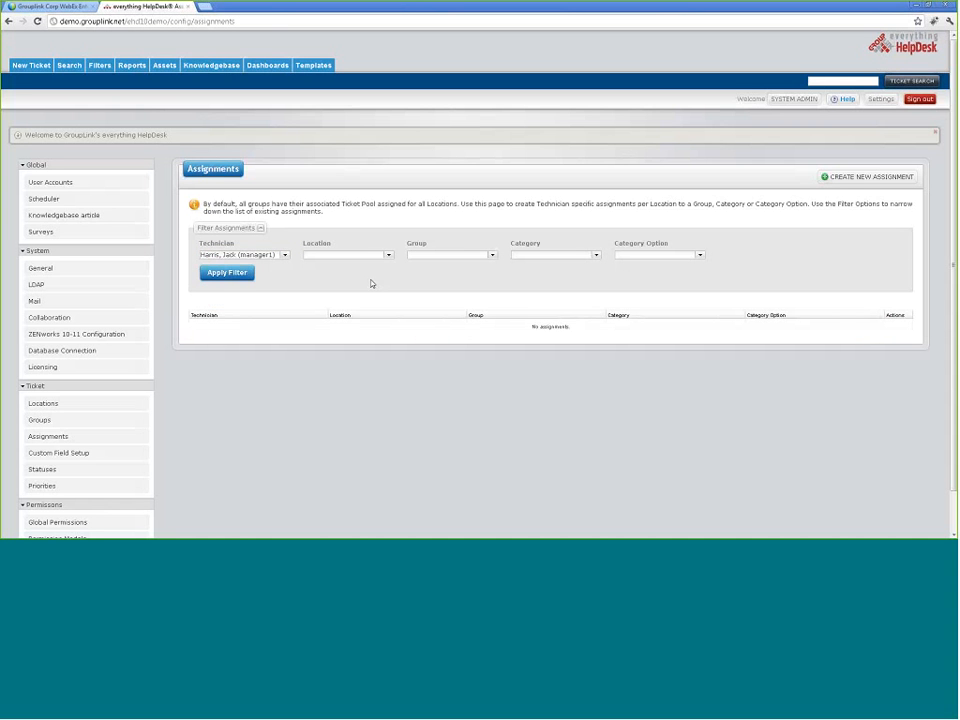
Step: Switch the Technician filter to the second manager, leaving Location unfiltered
left_click(283, 255)
left_click(272, 295)
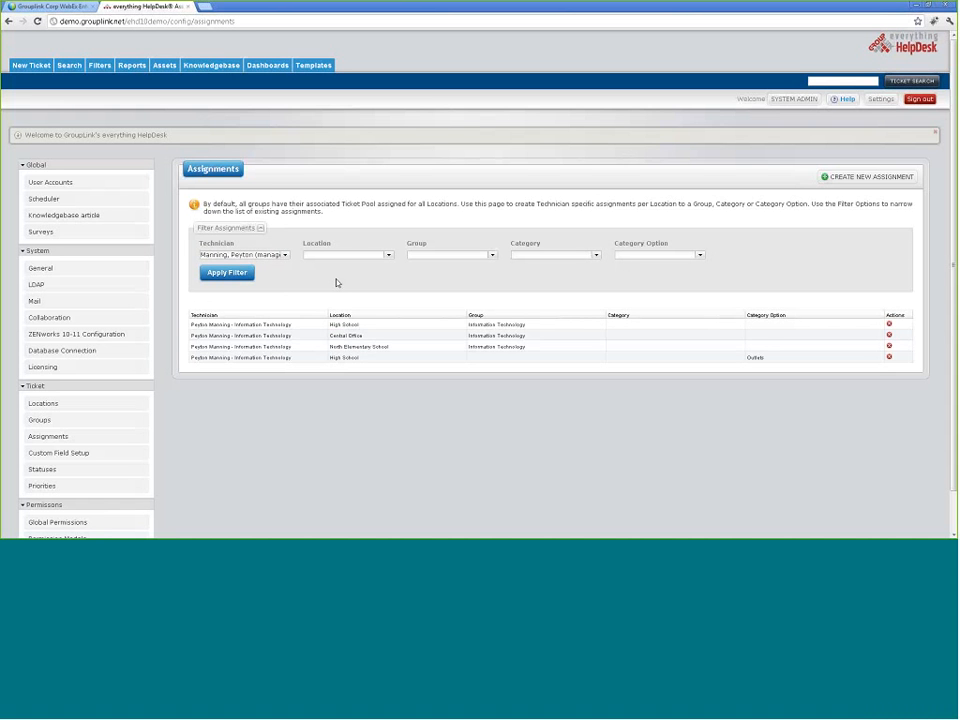
left_click(286, 256)
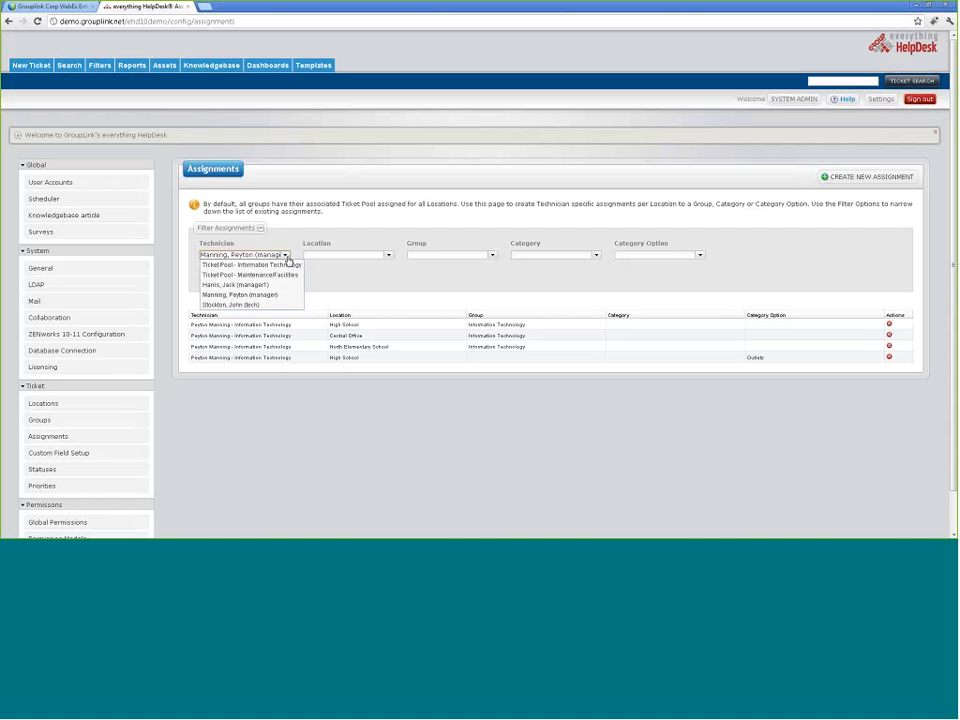
left_click(240, 295)
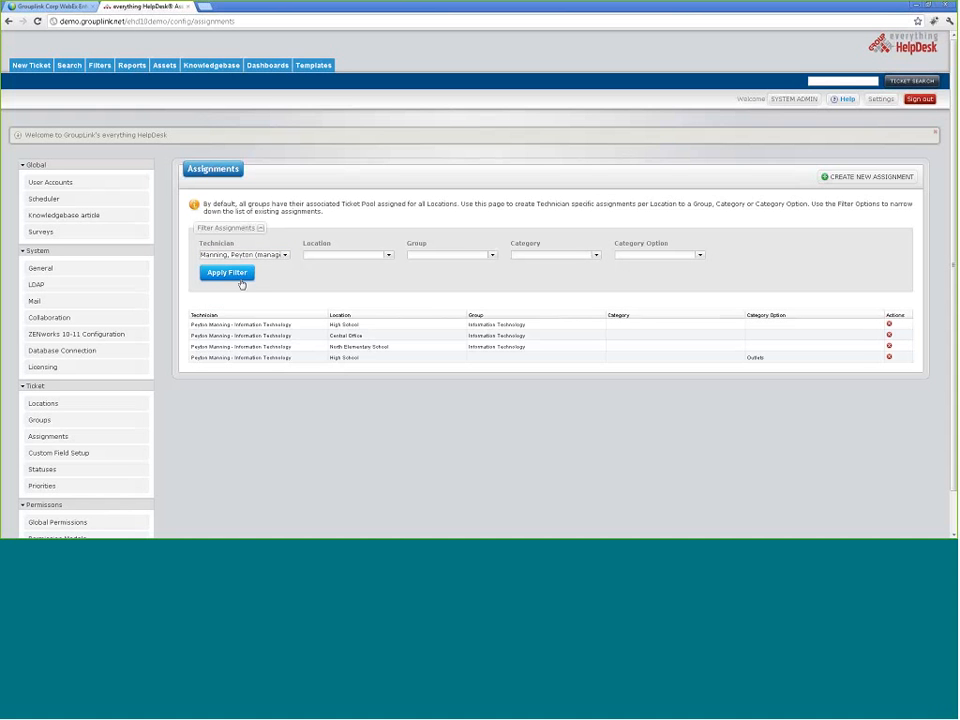
left_click(389, 257)
left_click(389, 257)
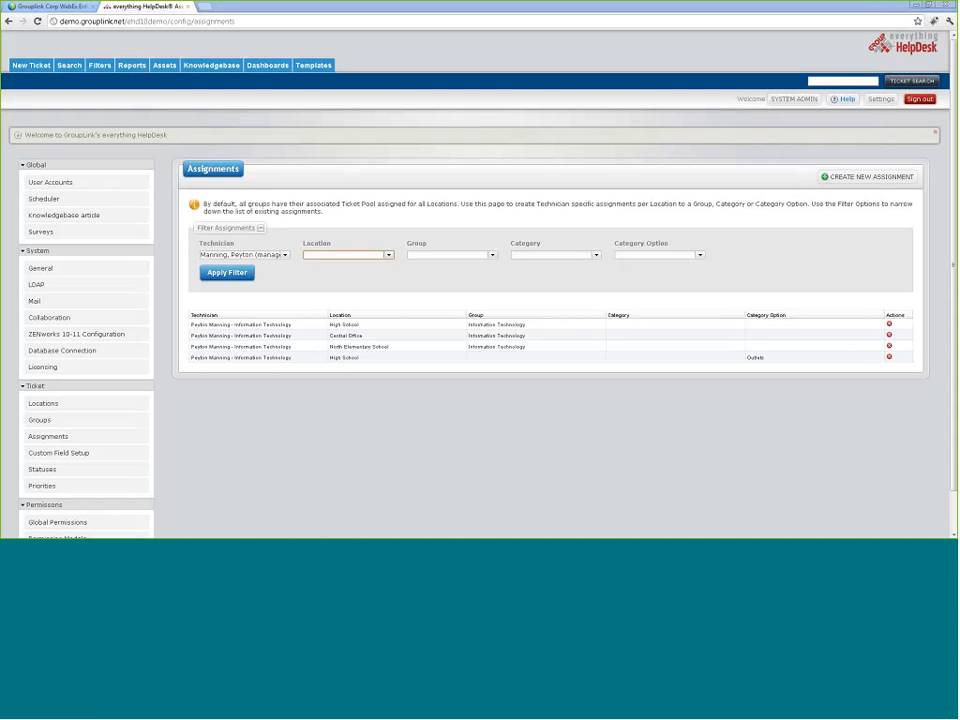
left_click(869, 177)
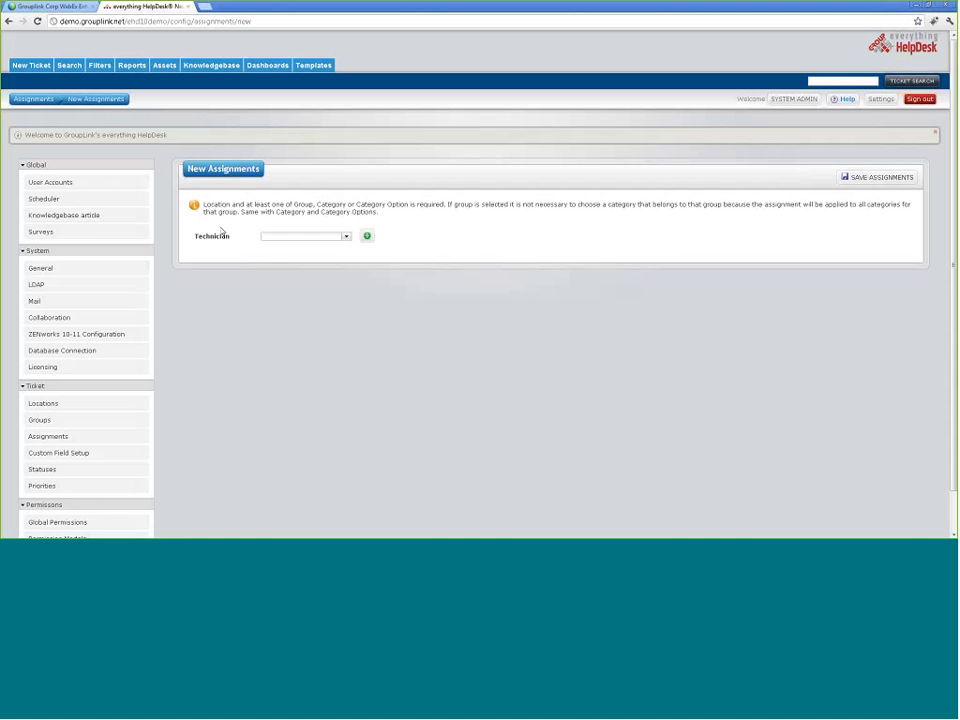
left_click(345, 237)
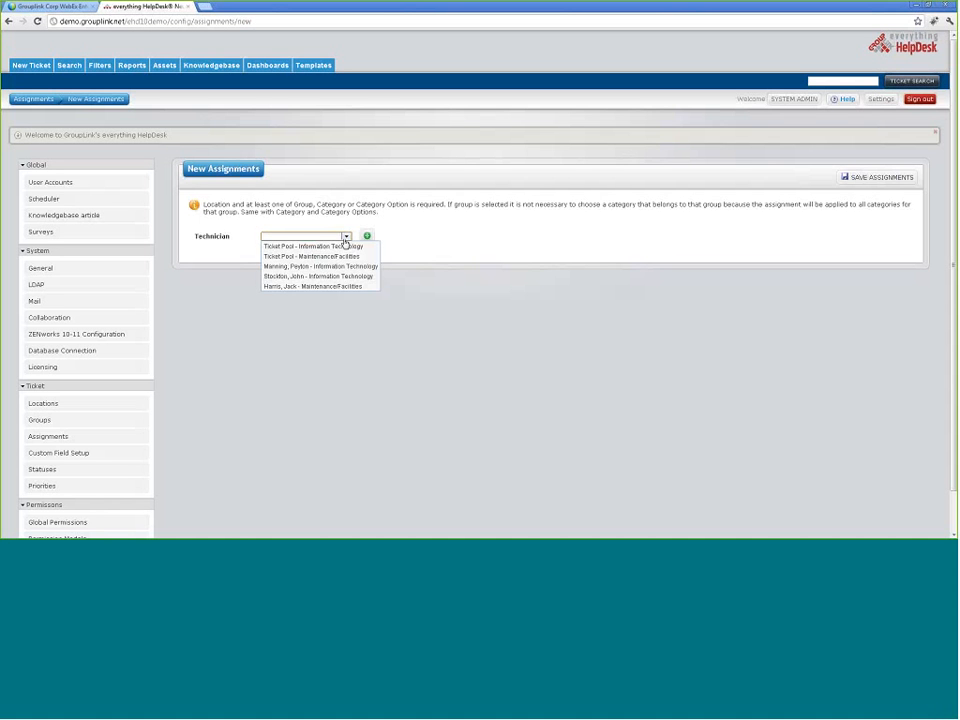
left_click(349, 276)
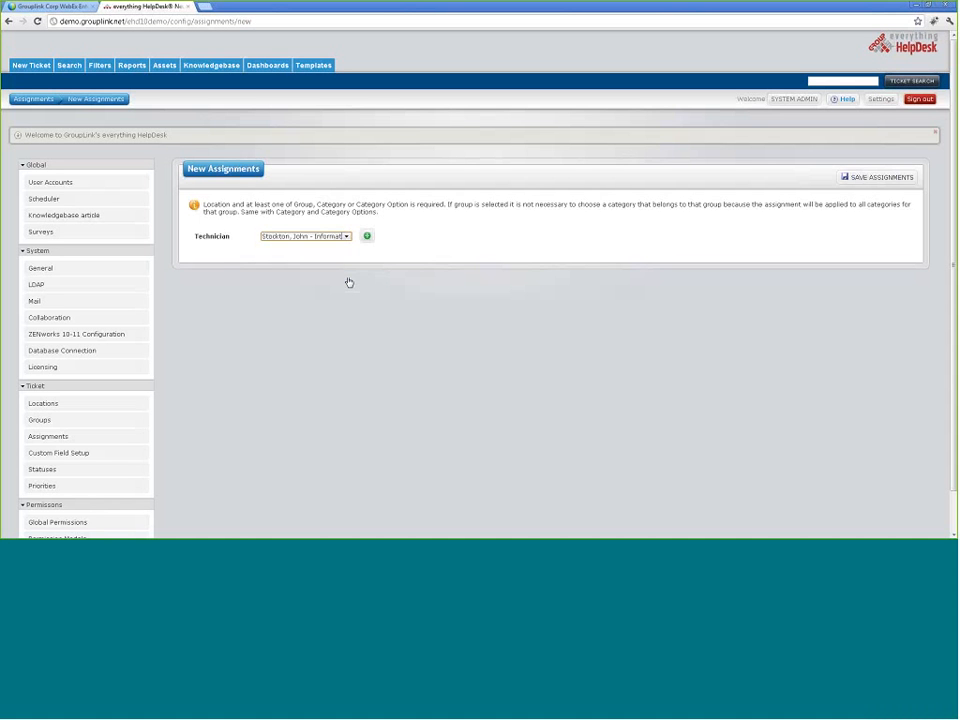
left_click(367, 236)
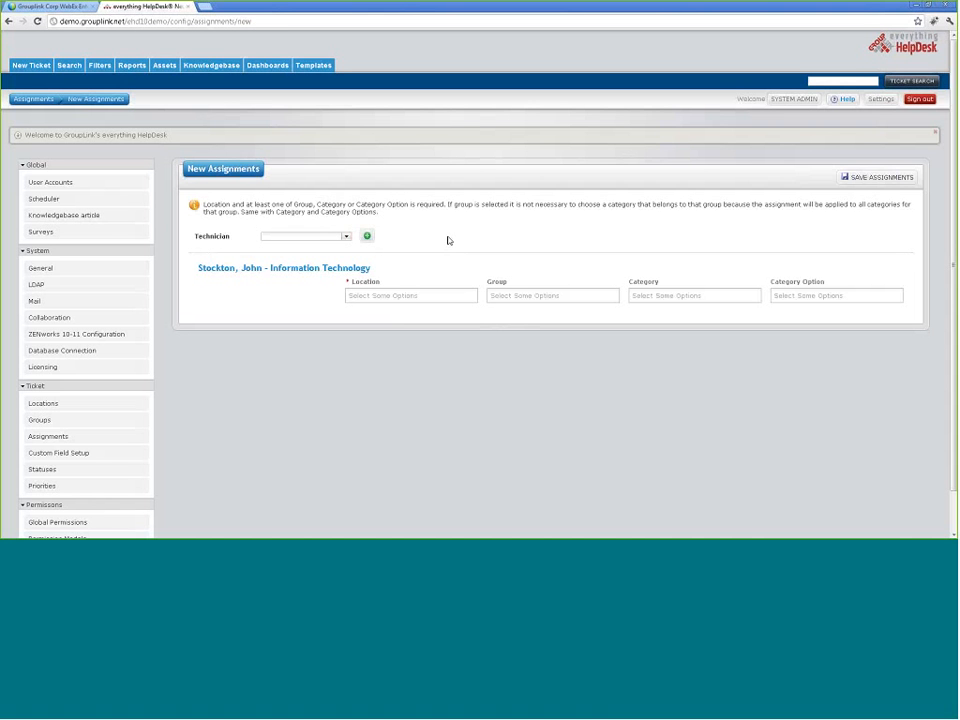
left_click(390, 296)
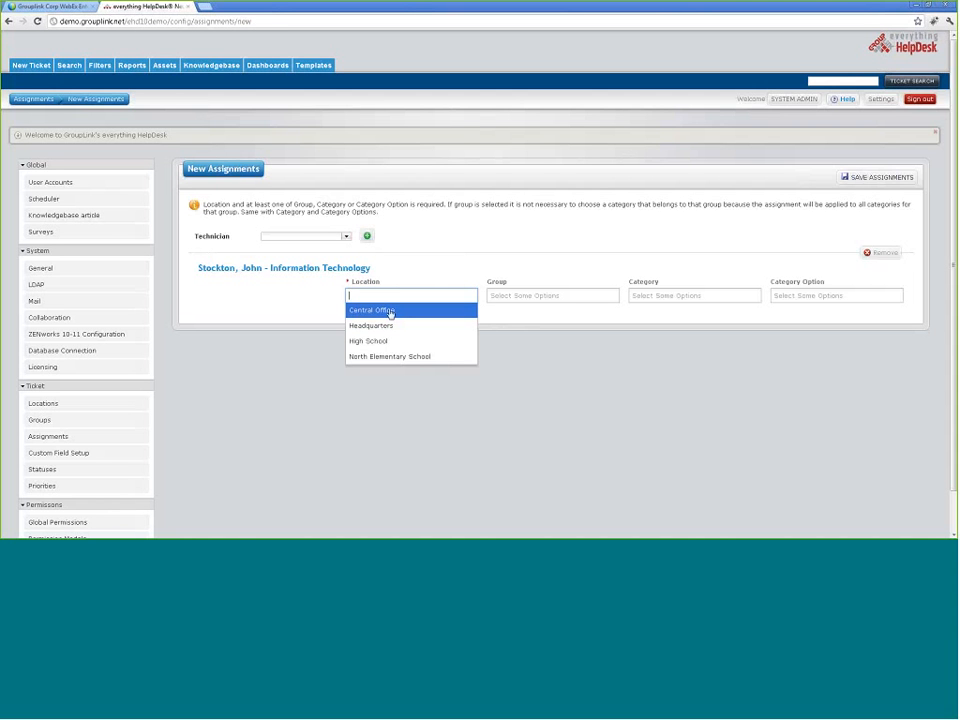
left_click(390, 312)
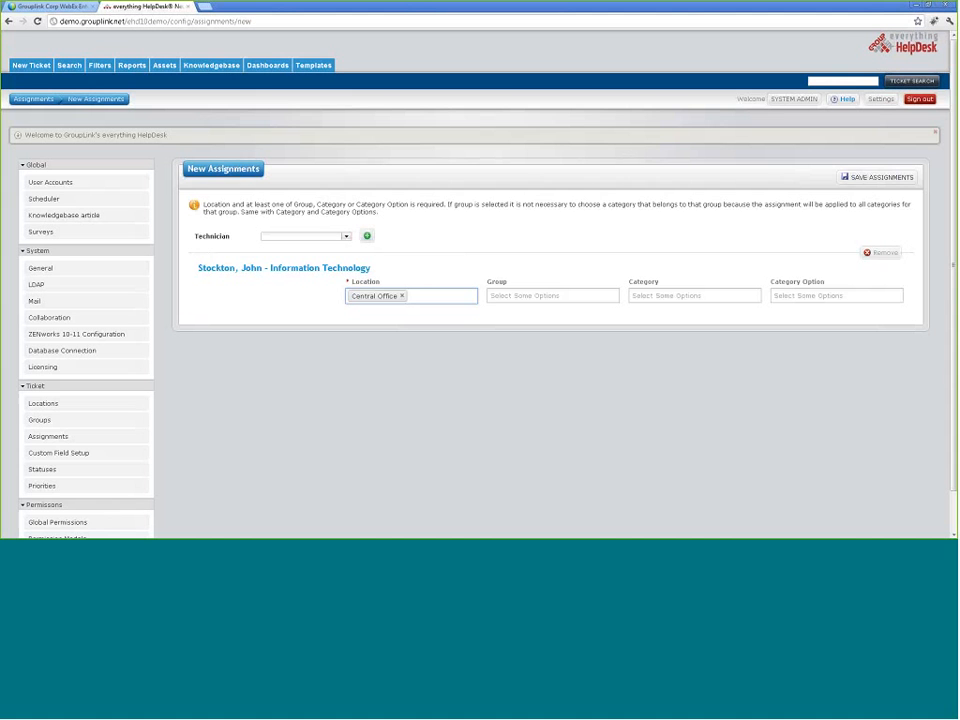
left_click(806, 297)
scroll(812, 340, "down", 5)
scroll(815, 338, "down", 1)
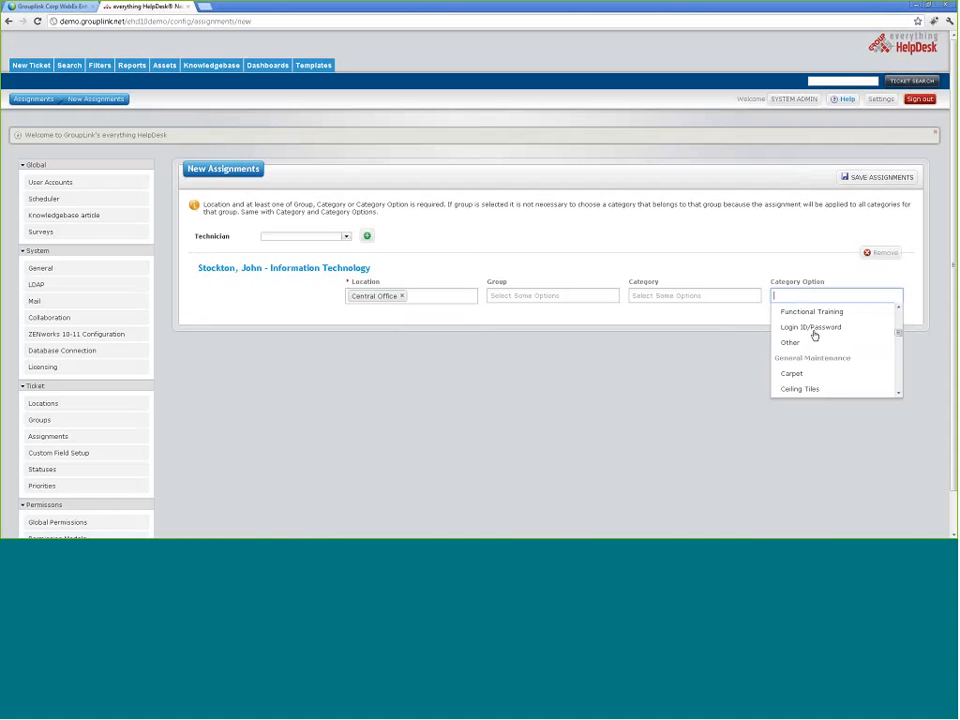
scroll(814, 337, "up", 2)
scroll(813, 337, "up", 1)
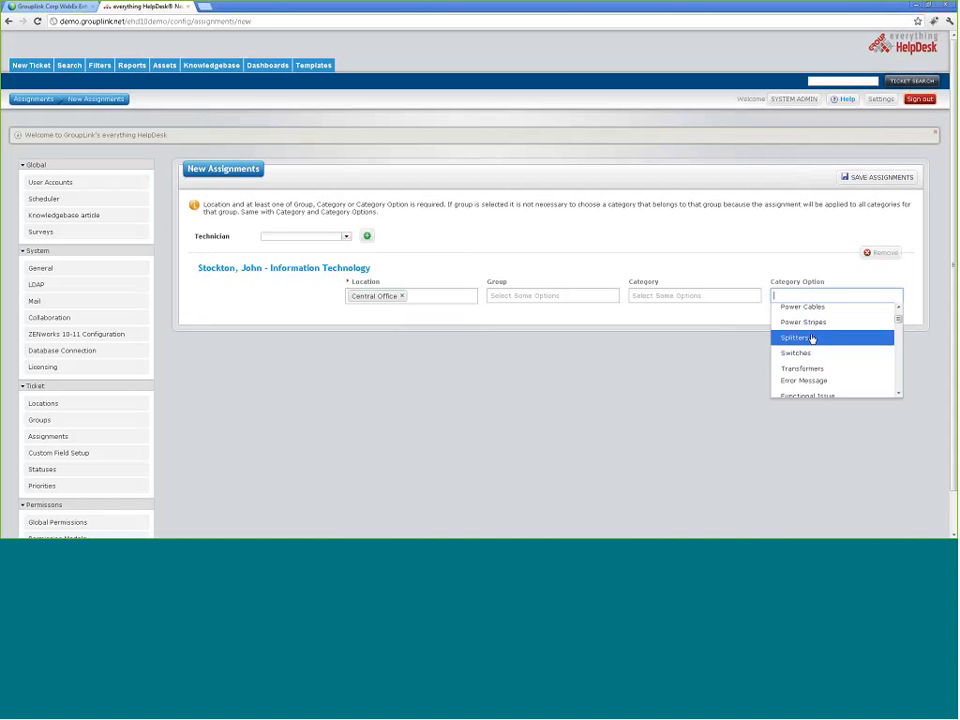
scroll(812, 338, "down", 1)
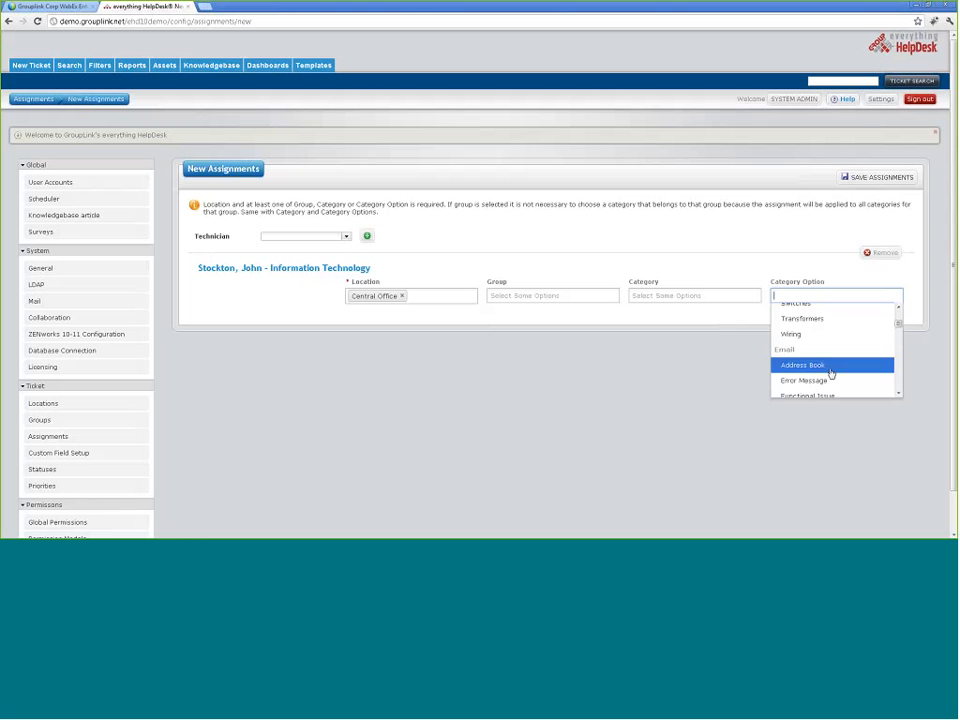
left_click(830, 374)
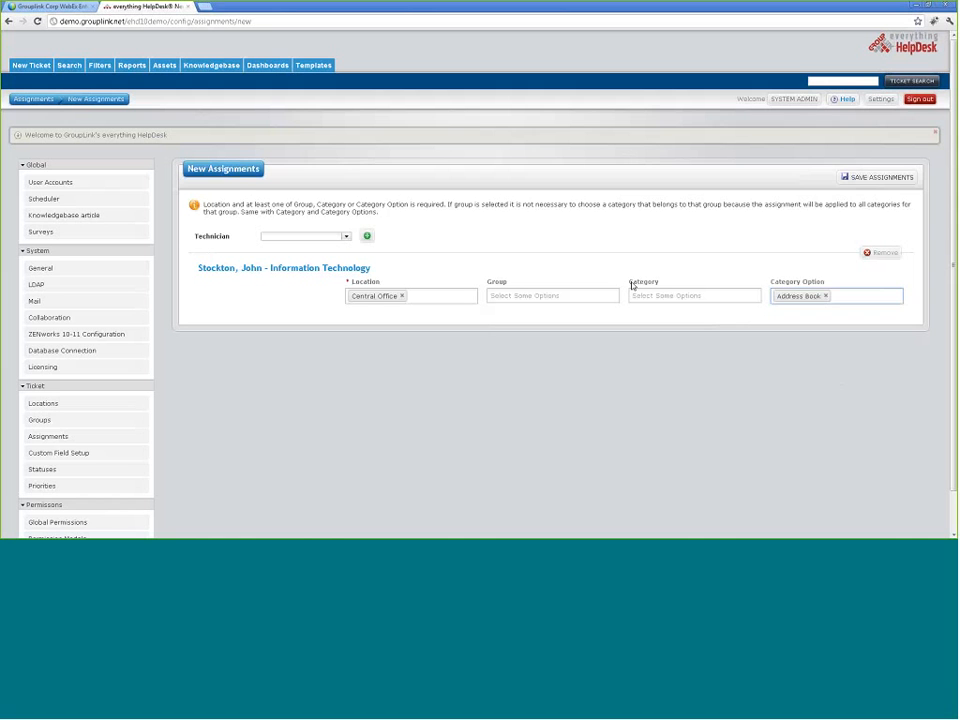
key("BackSpace")
key("BackSpace")
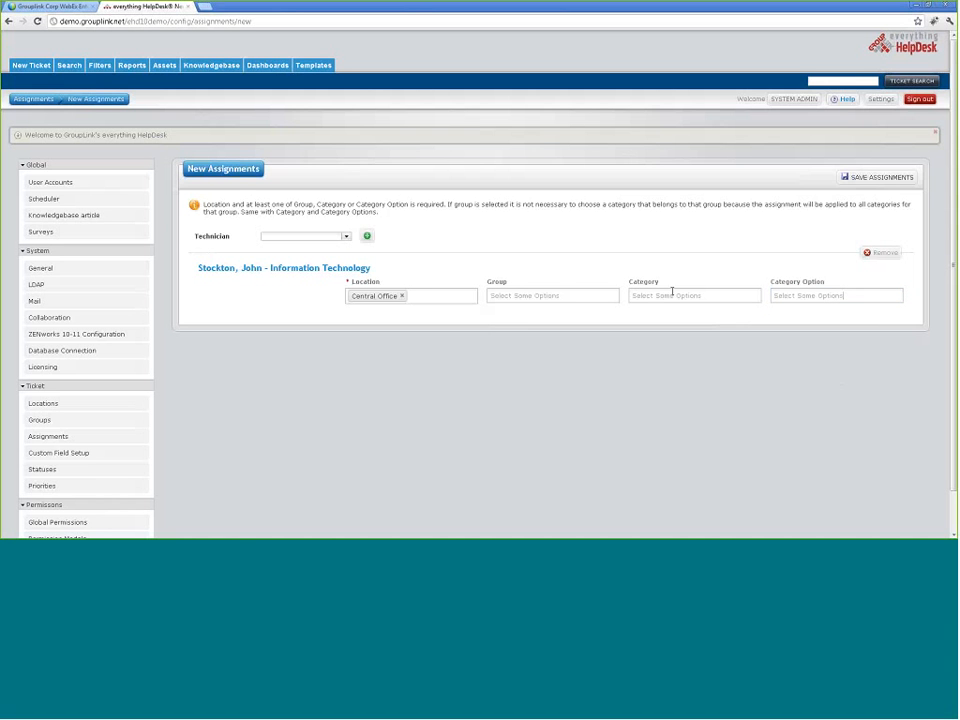
Step: Choose Email as the assignment's category and browse Category Options without picking one
left_click(672, 294)
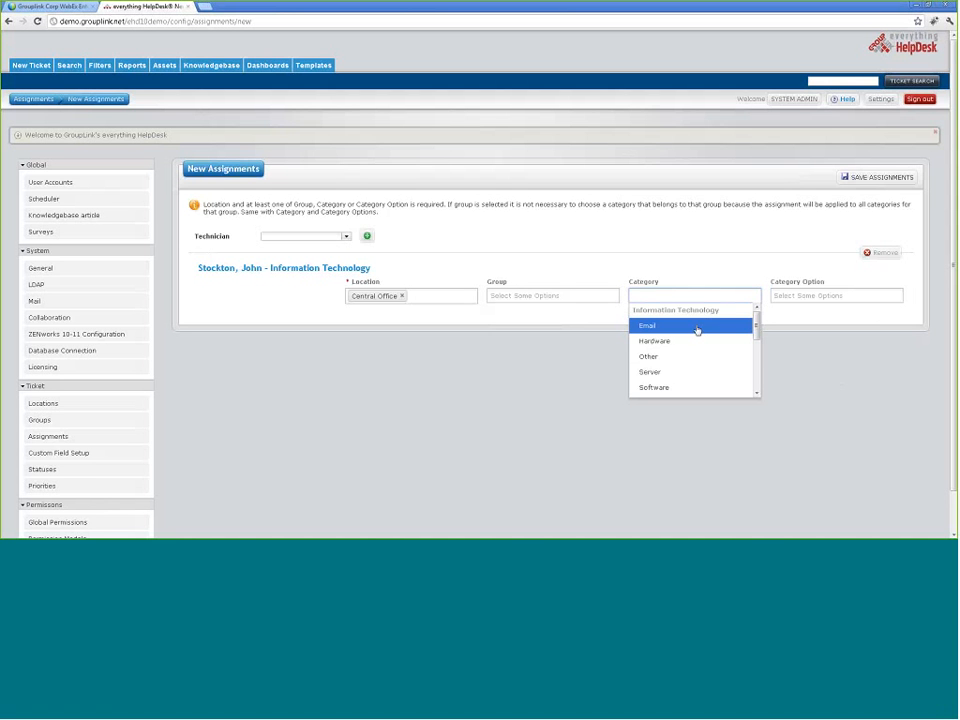
left_click(697, 329)
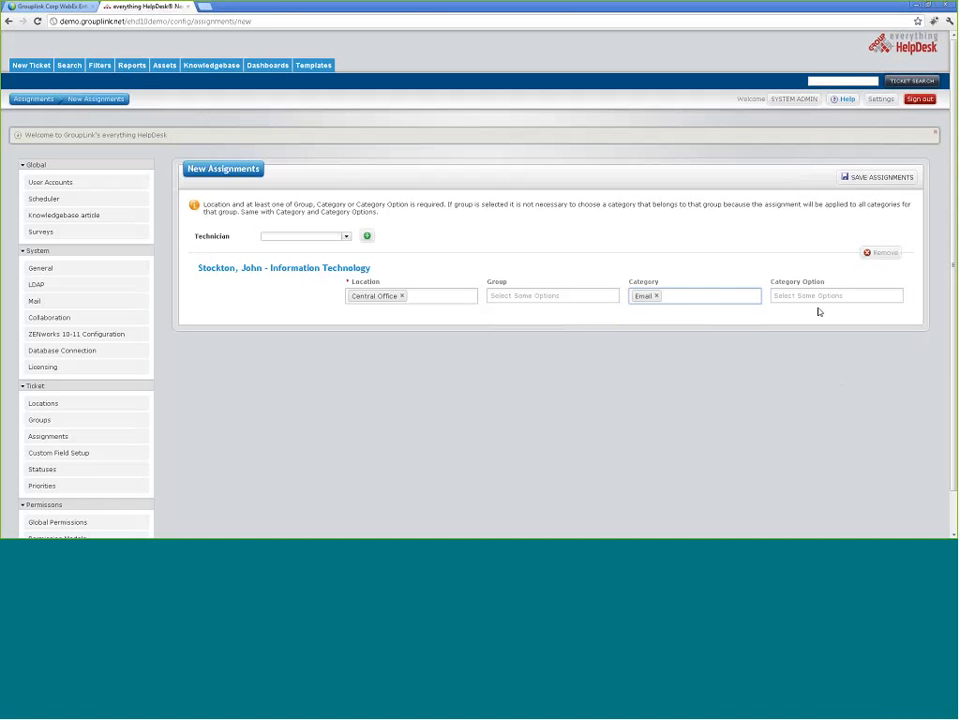
left_click(851, 296)
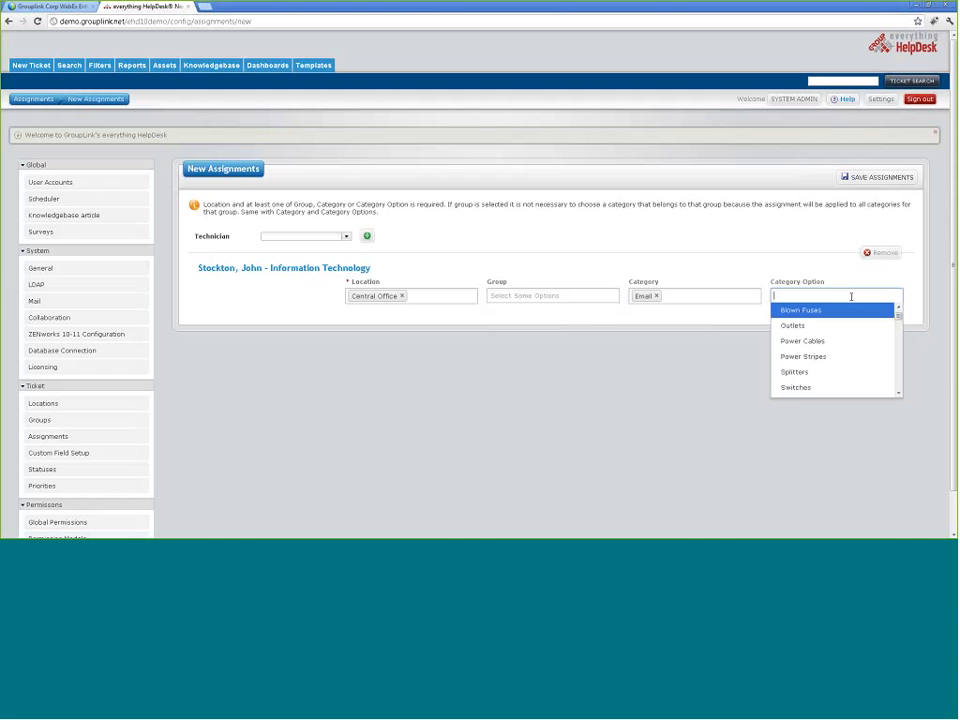
scroll(840, 322, "down", 3)
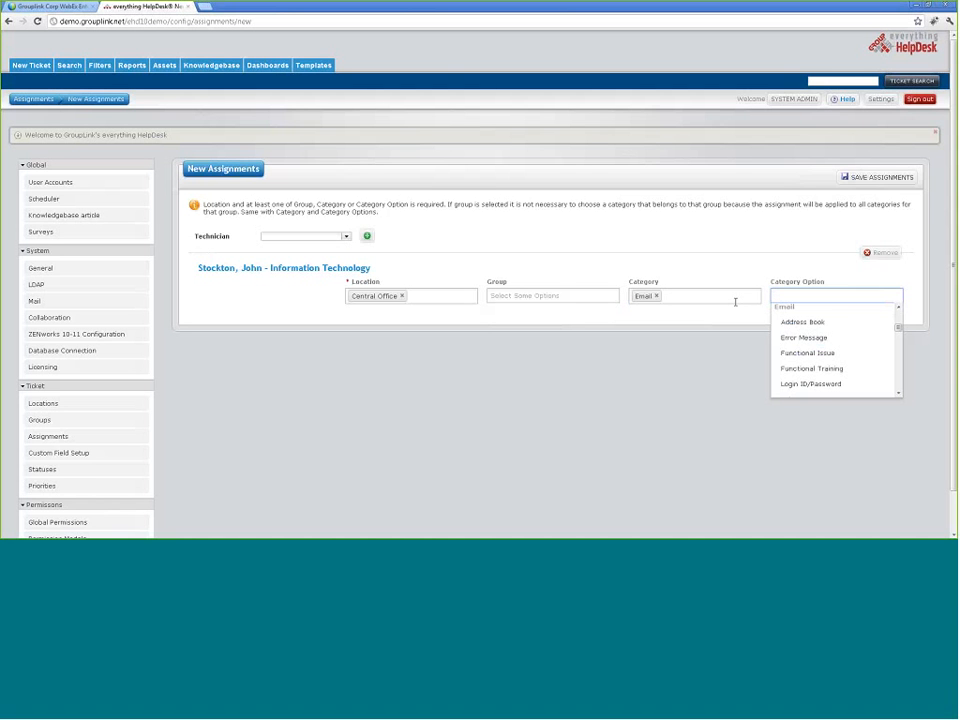
scroll(814, 370, "down", 1)
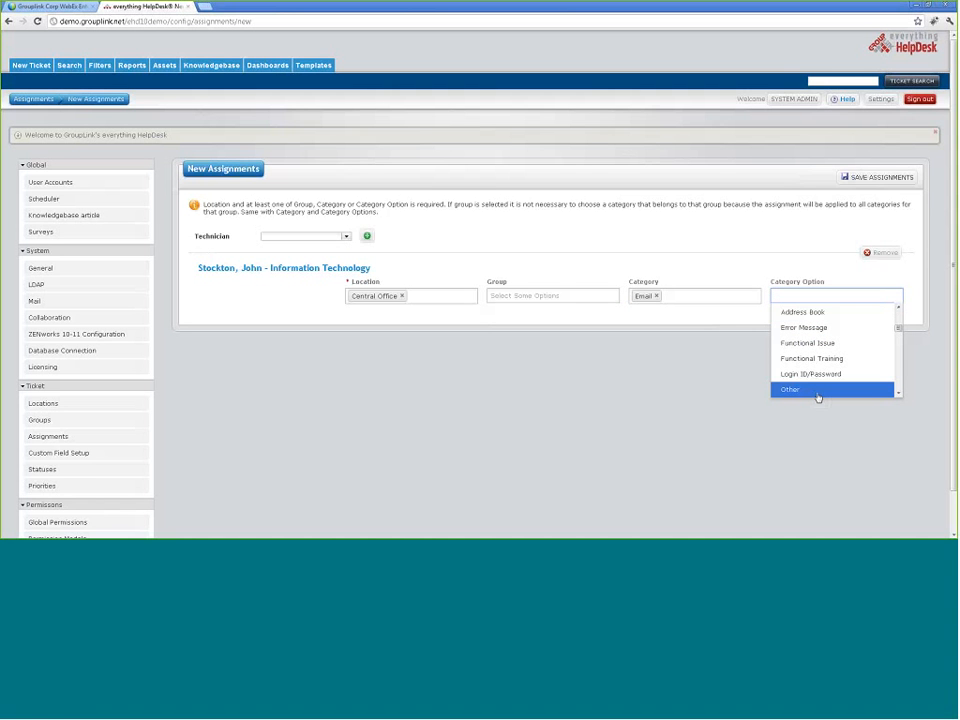
left_click(722, 274)
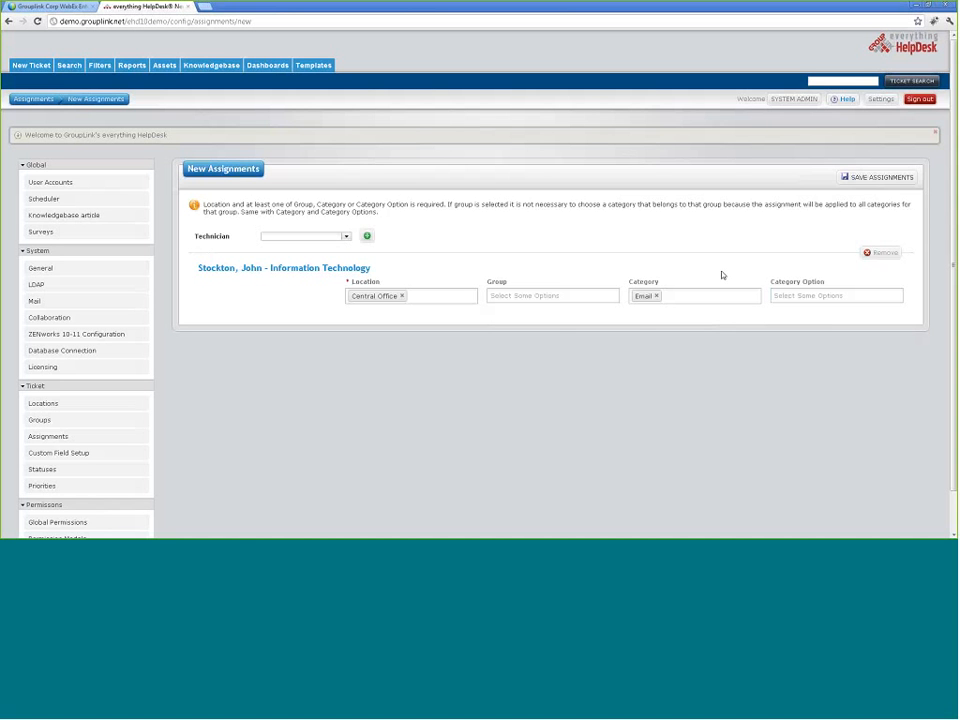
Step: Clear the Email category, pick Information Technology as group, then go back to Assignments unsaved
left_click(657, 297)
left_click(605, 296)
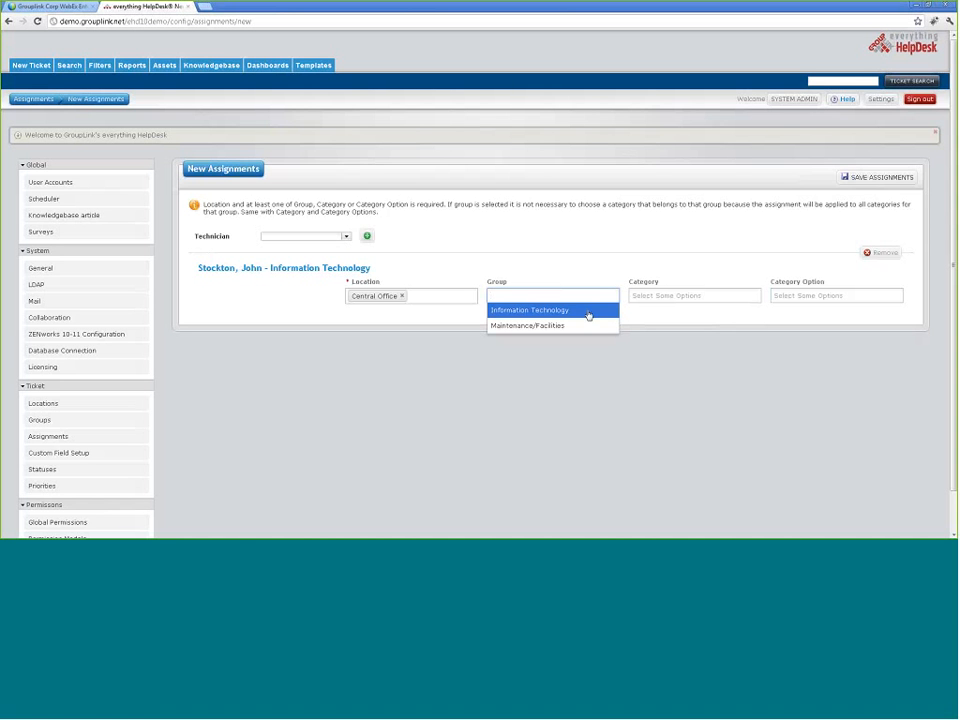
left_click(562, 313)
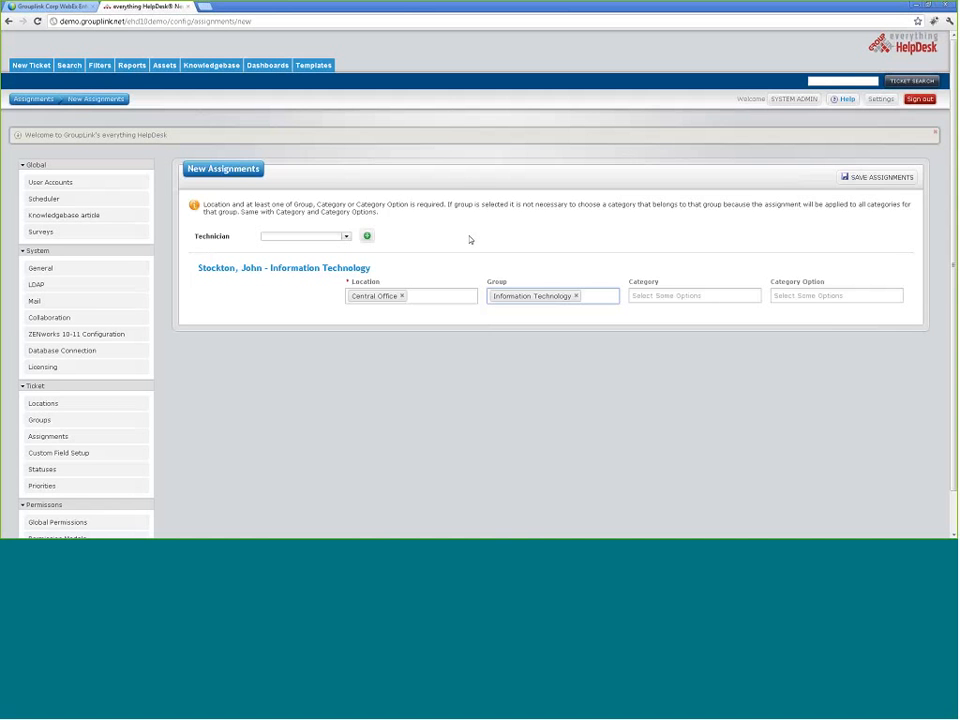
scroll(230, 321, "down", 1)
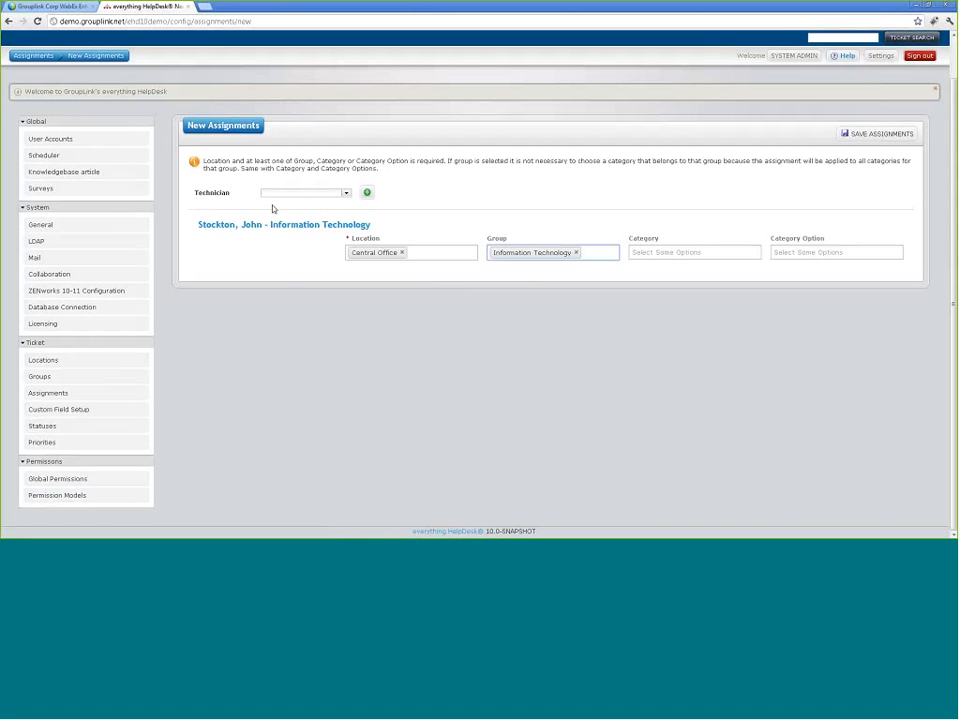
left_click(48, 392)
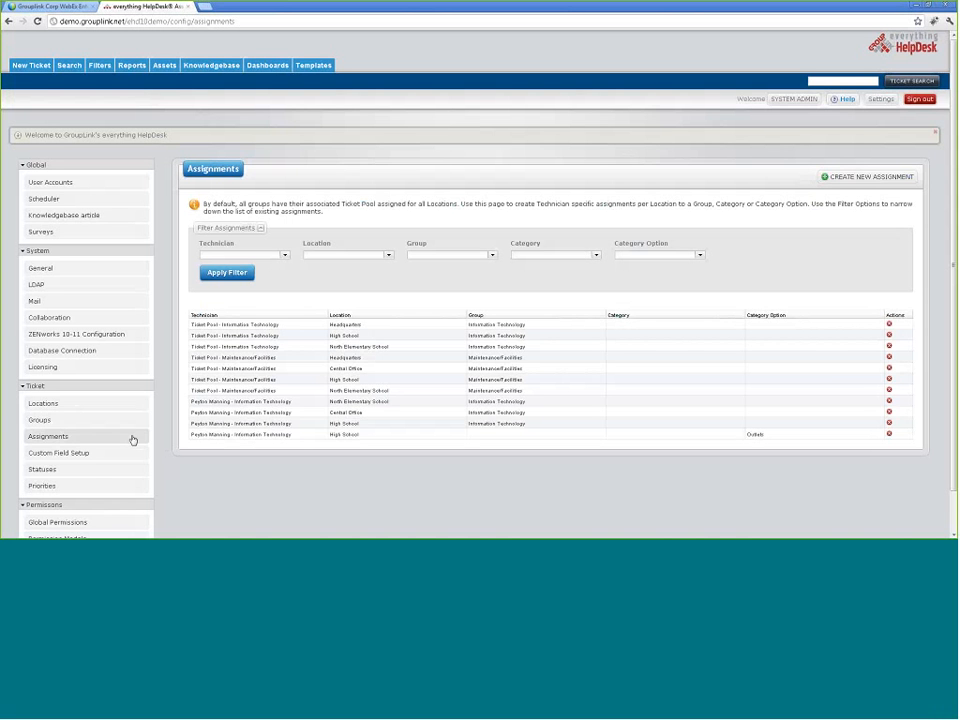
Step: Open Custom Field Setup and dismiss the session-expired login box
left_click(94, 455)
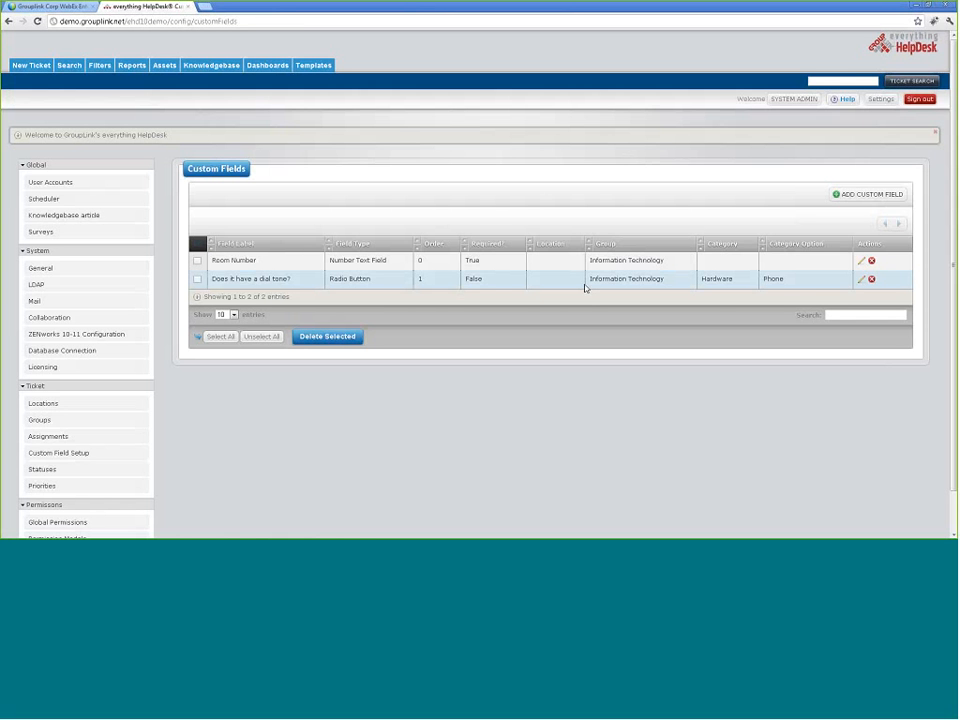
left_click(903, 197)
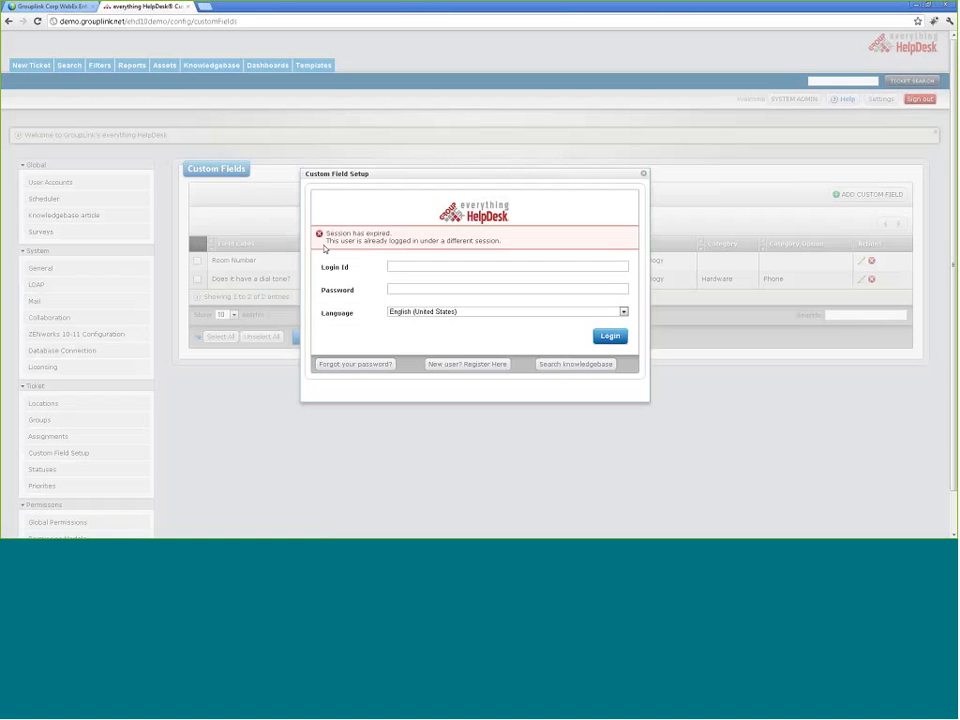
left_click(643, 174)
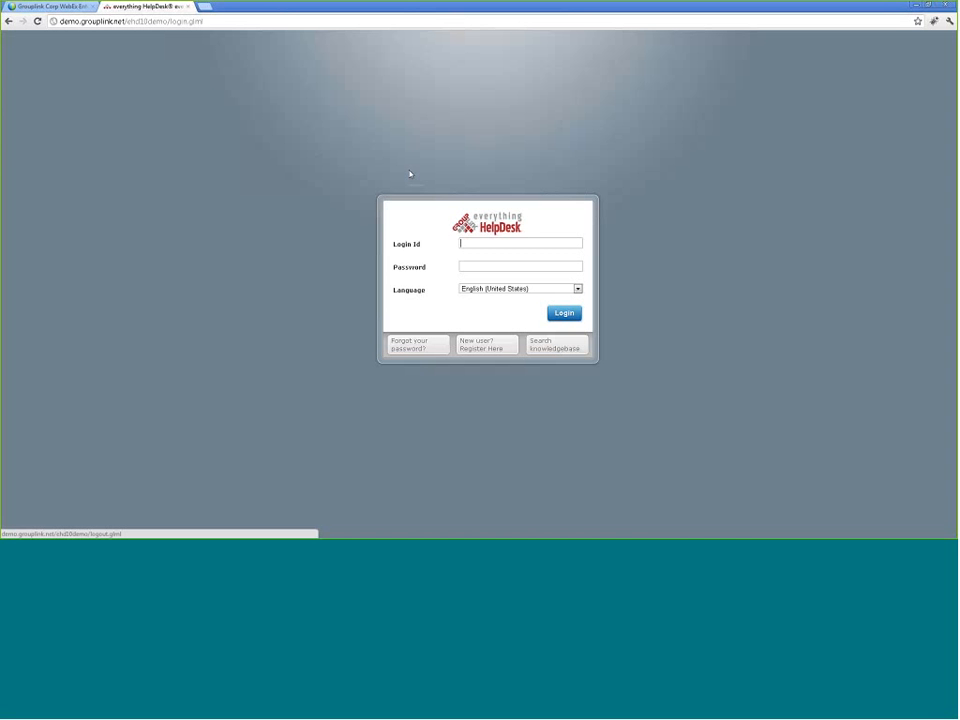
Step: Log back in with the admin account and reopen Custom Field Setup
type("admin")
key("Tab")
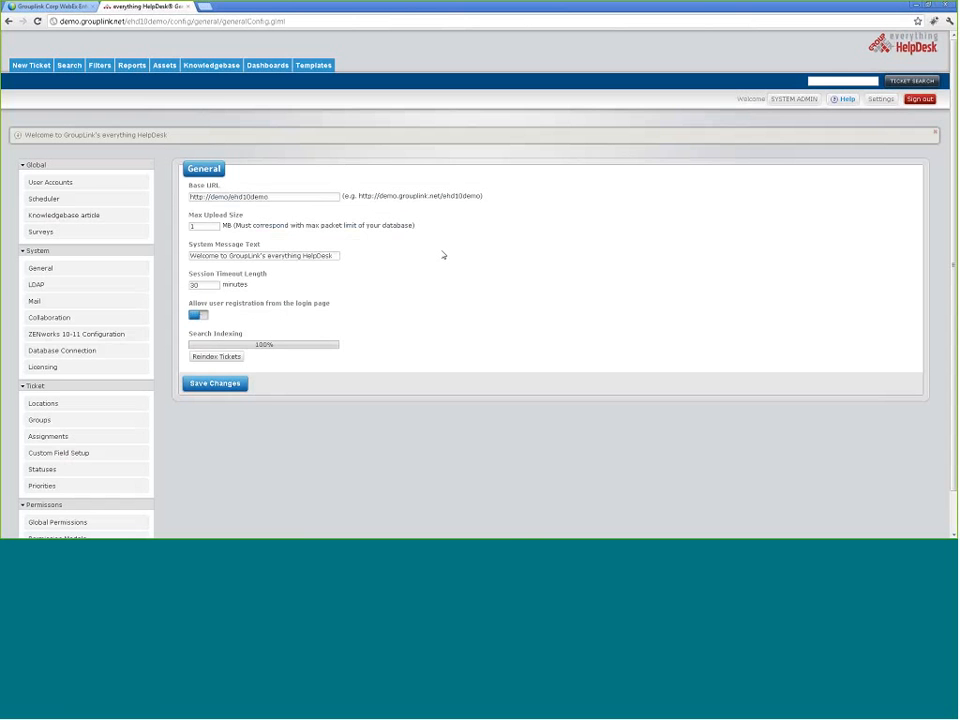
scroll(62, 441, "down", 1)
left_click(64, 413)
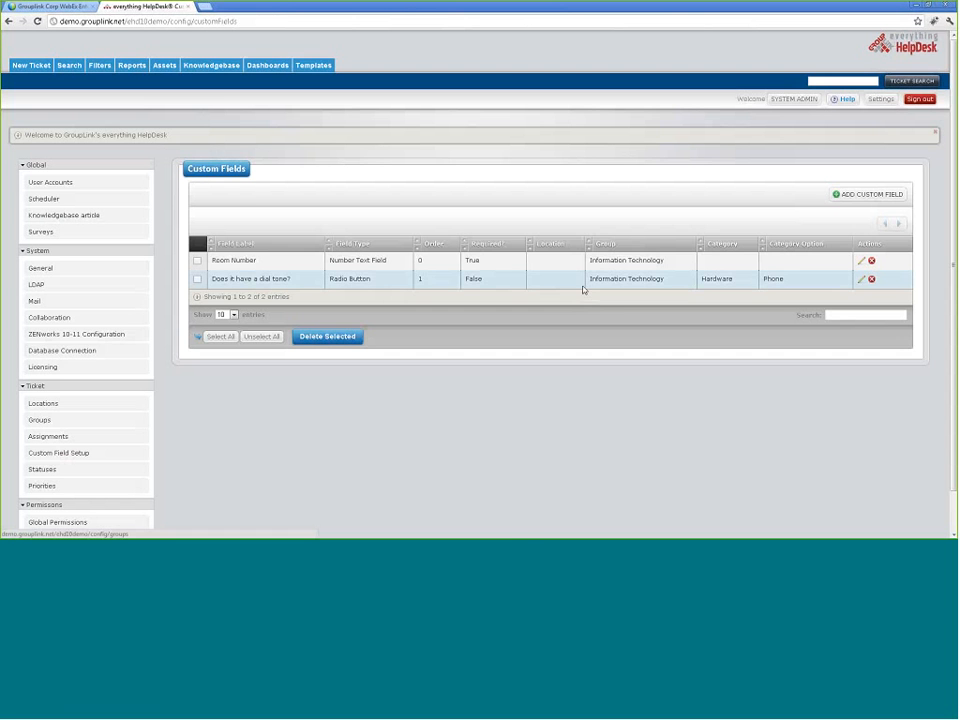
left_click(872, 195)
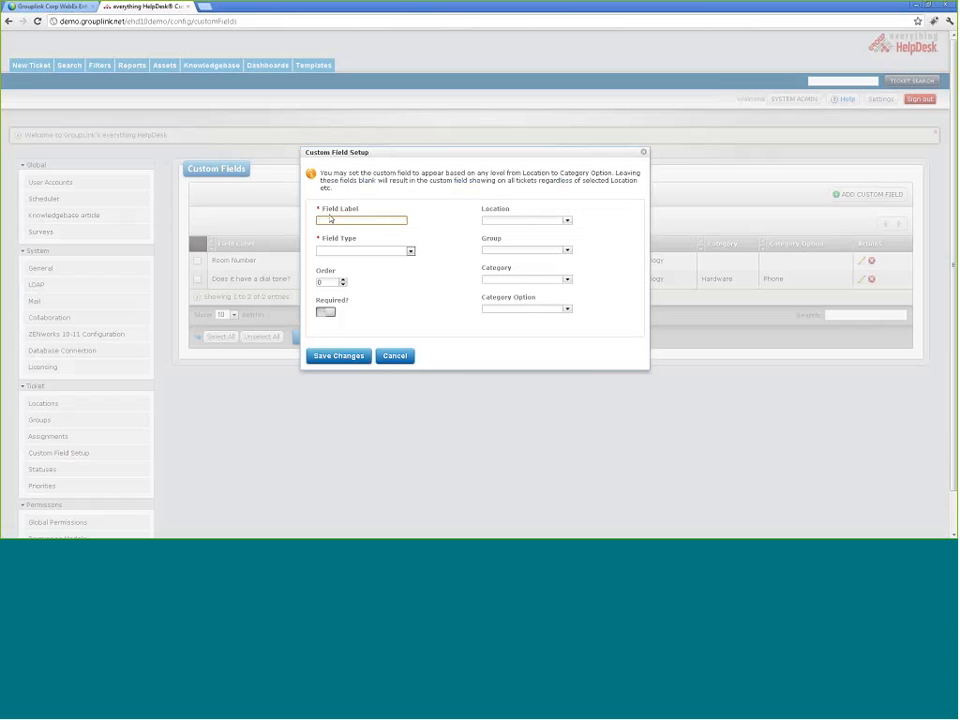
left_click(410, 251)
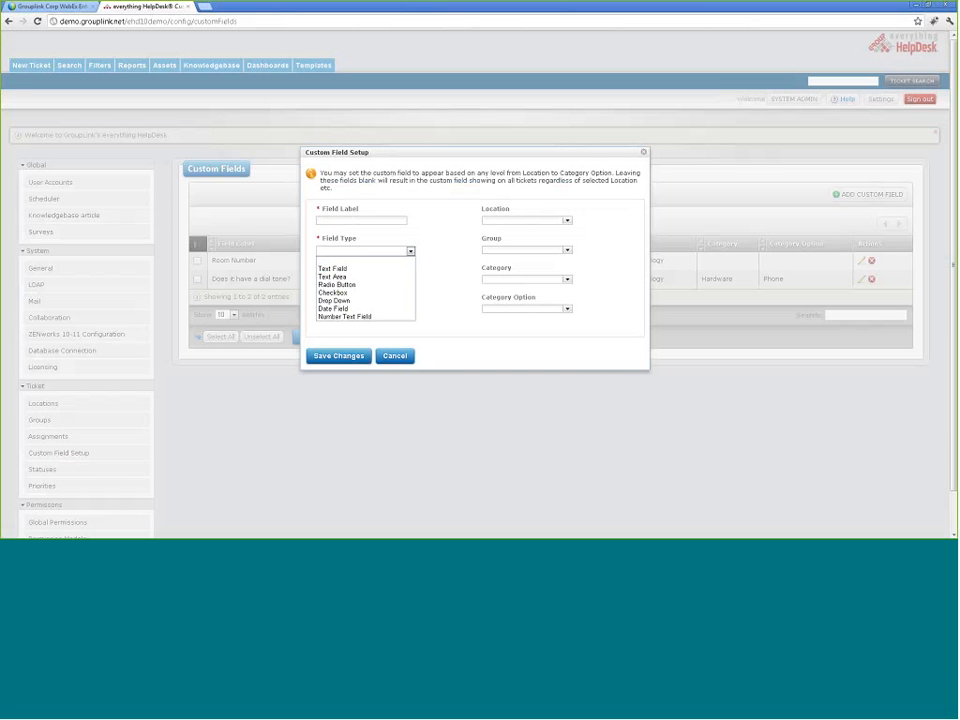
left_click(392, 270)
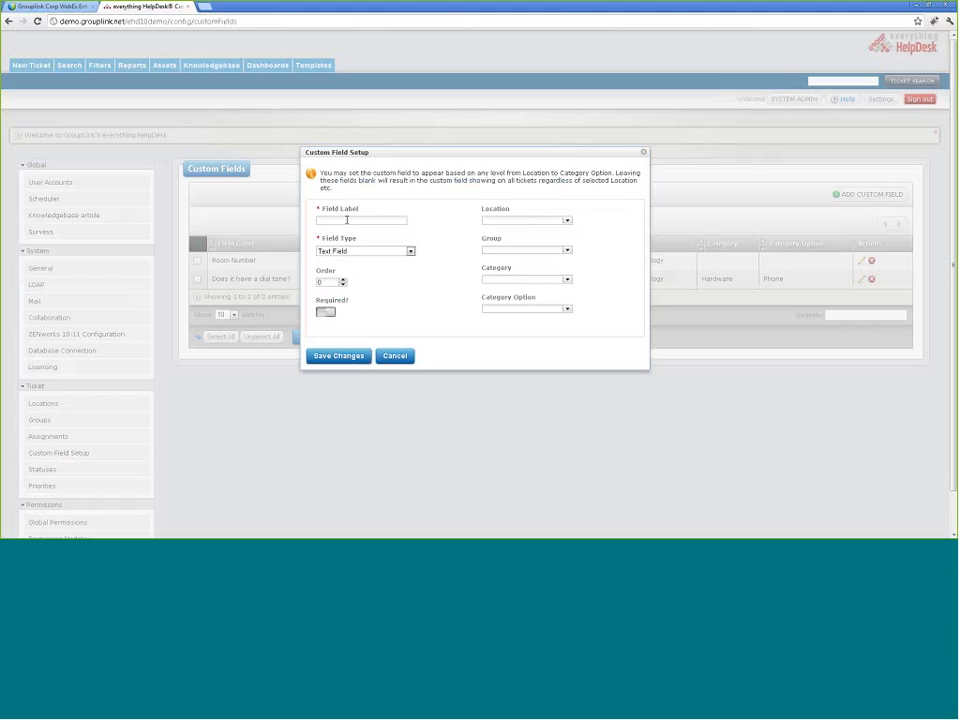
left_click(341, 219)
type("est")
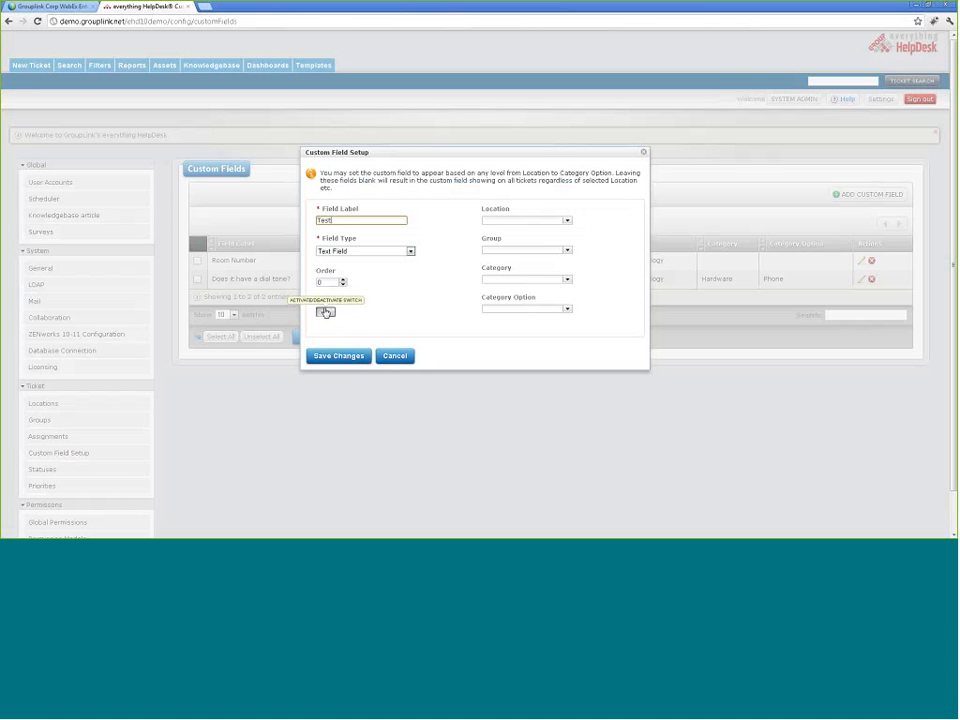
left_click(399, 306)
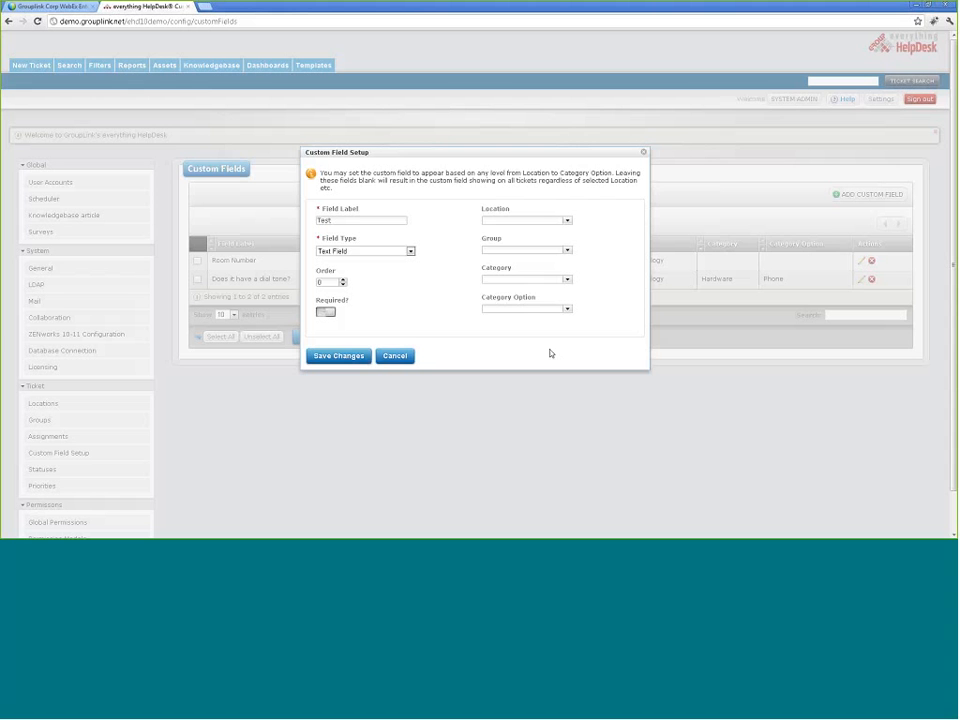
left_click(566, 220)
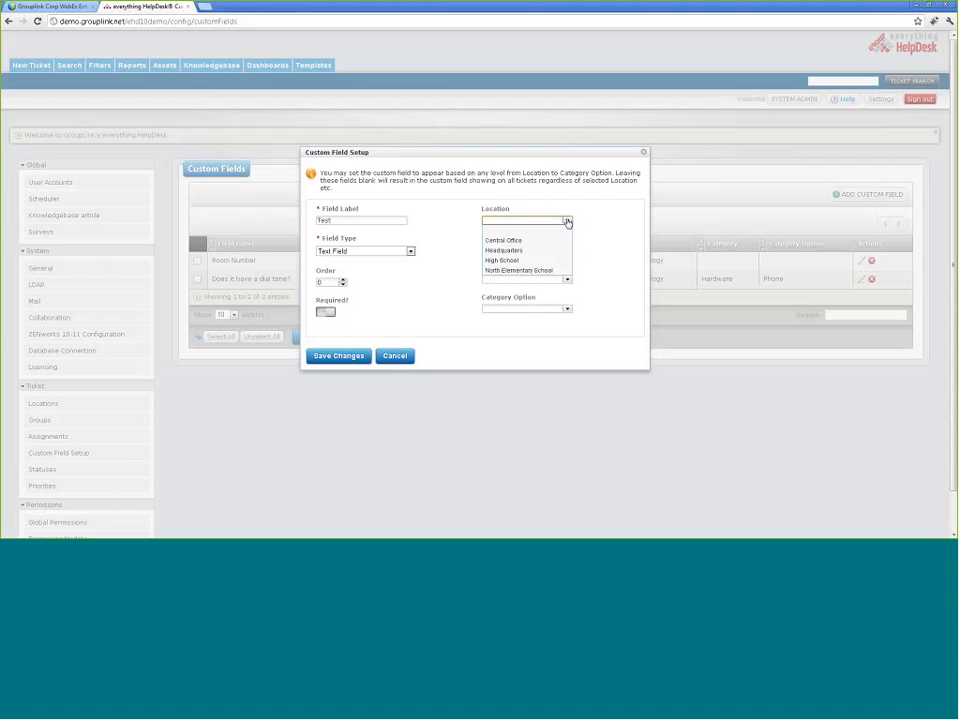
left_click(560, 240)
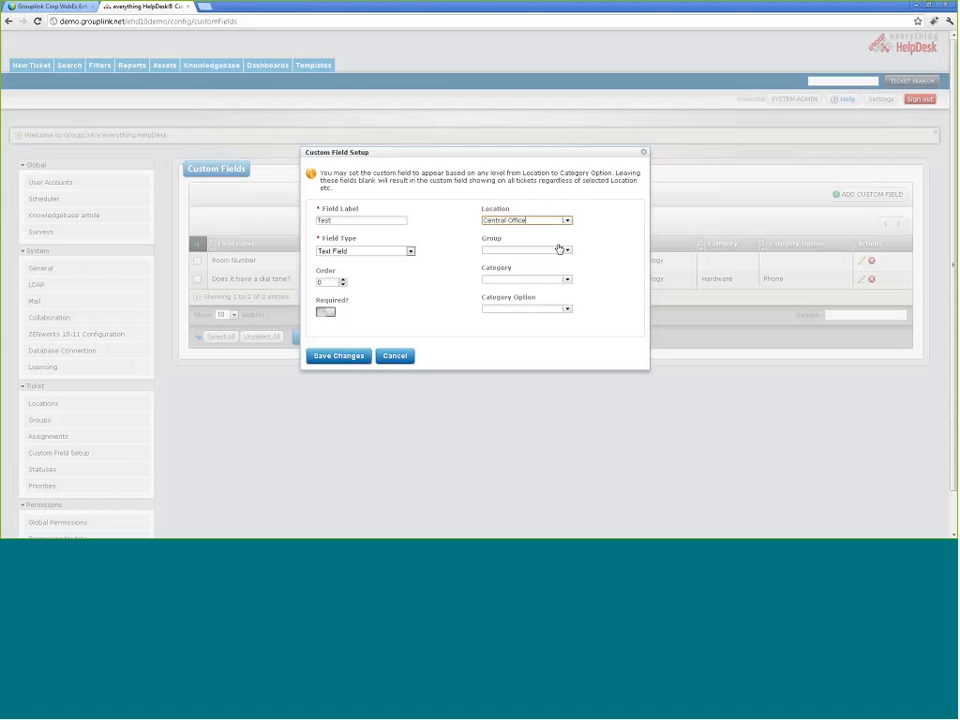
left_click(566, 250)
left_click(562, 269)
left_click(567, 280)
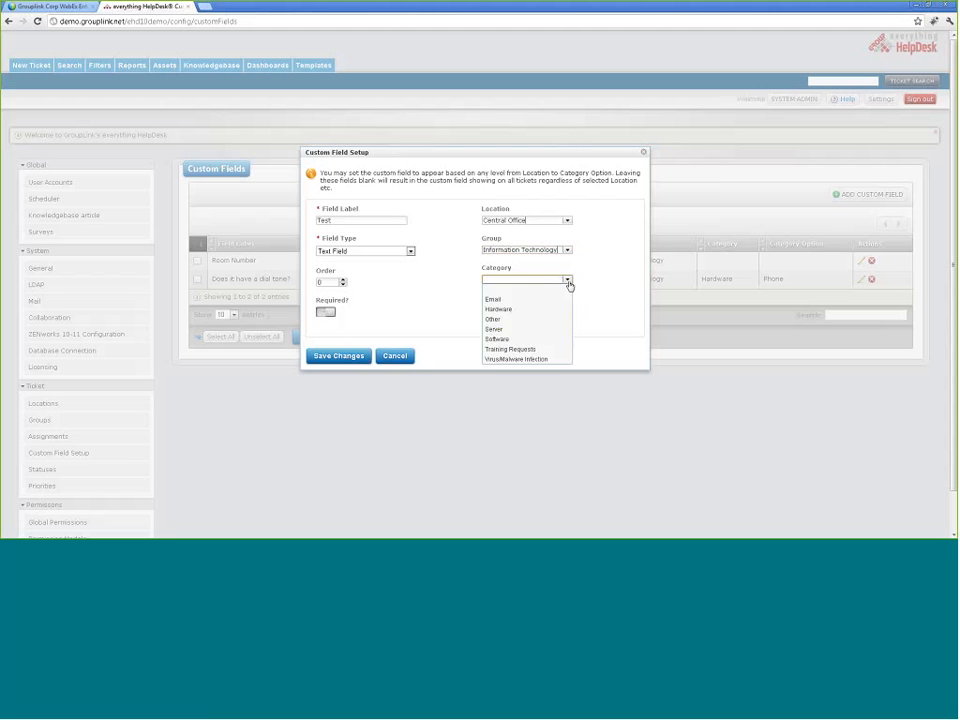
left_click(563, 278)
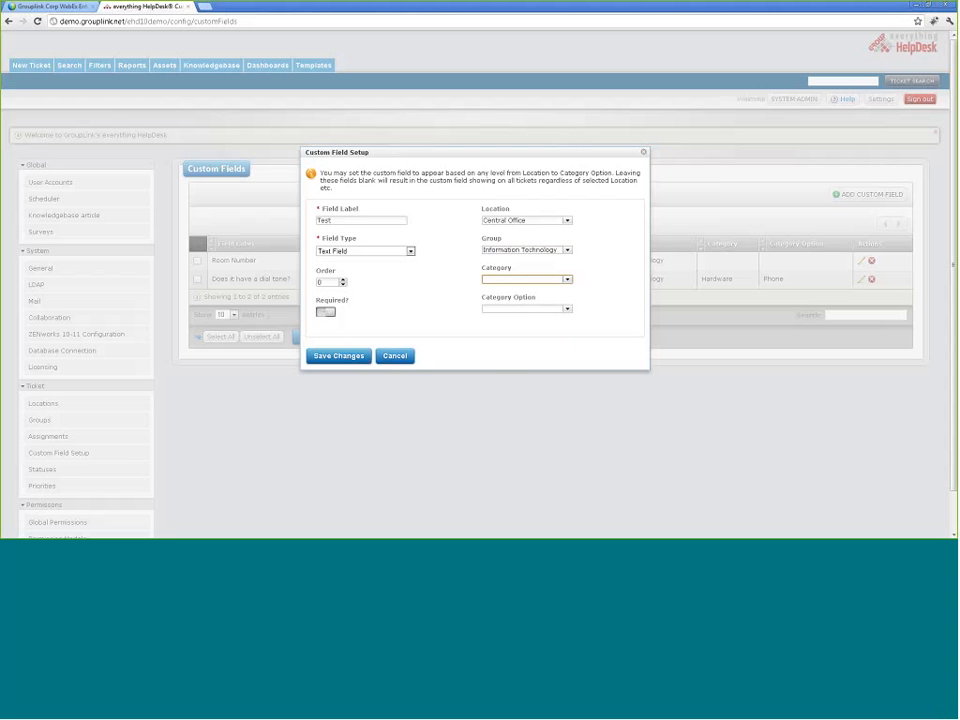
left_click(394, 356)
scroll(133, 401, "down", 1)
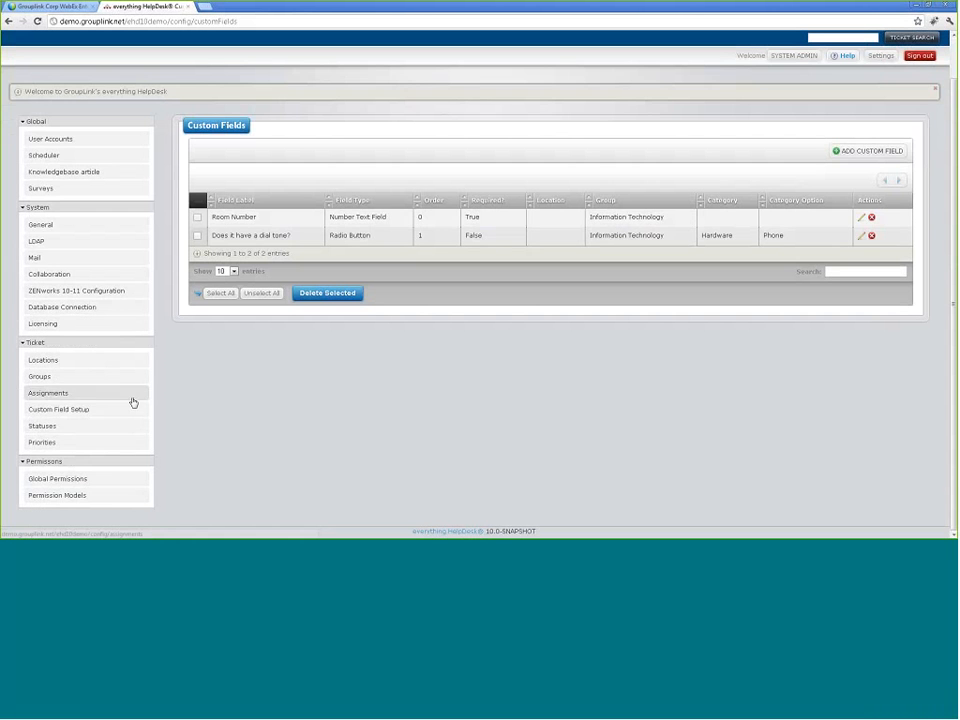
Step: On the ticket Statuses page, add a blank status below Closed, then go to Priorities
left_click(103, 426)
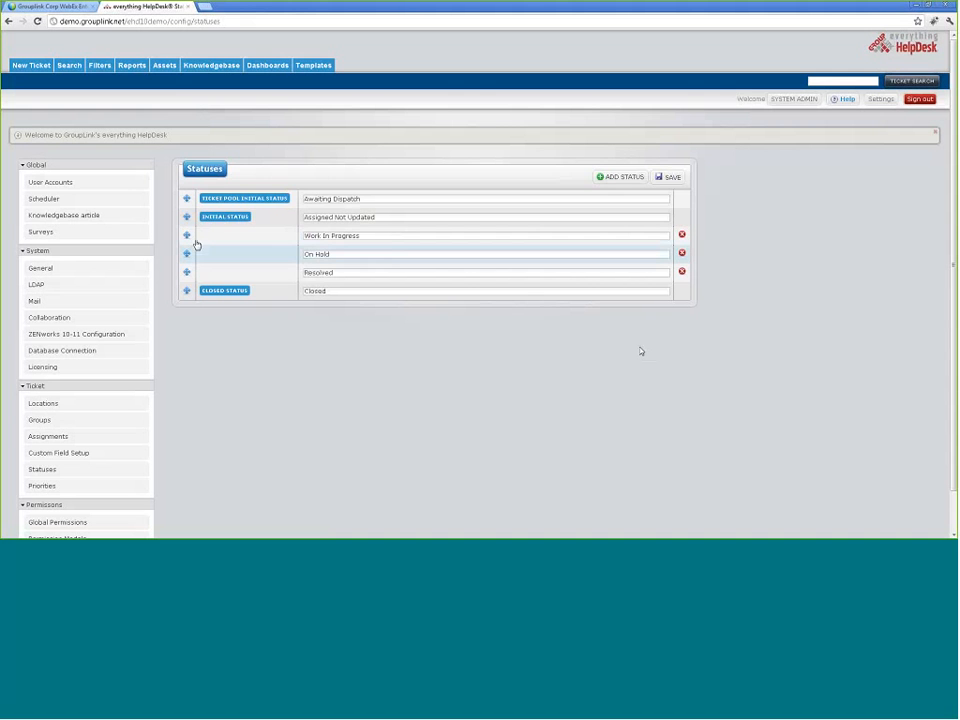
mouse_move(187, 200)
left_mouse_down()
mouse_move(189, 241)
mouse_move(188, 205)
left_mouse_up()
scroll(282, 363, "down", 1)
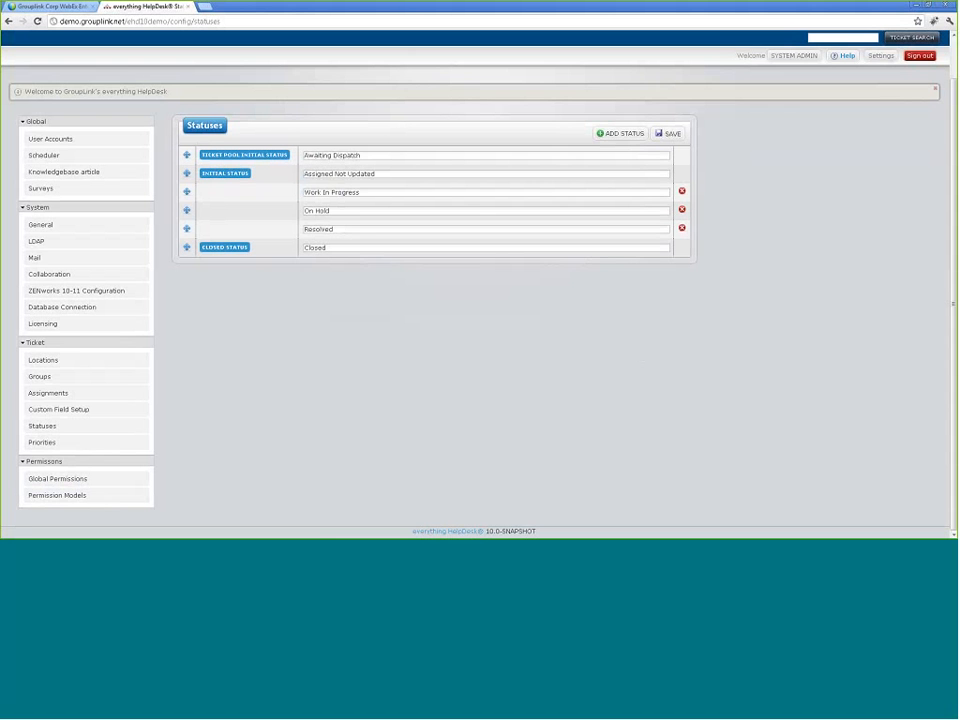
left_click(631, 134)
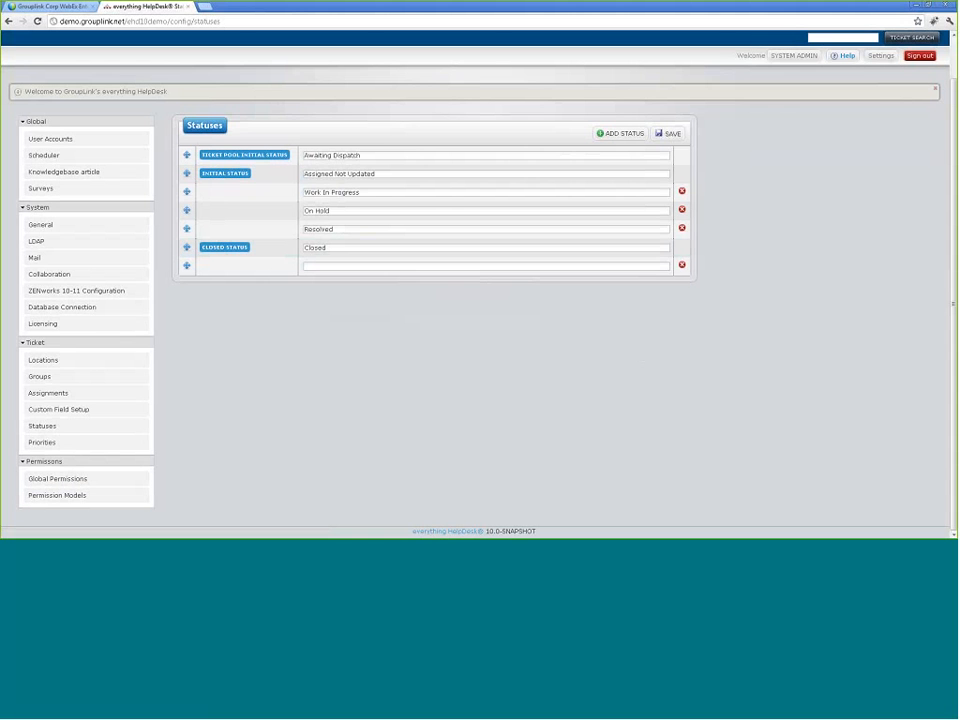
left_click(55, 447)
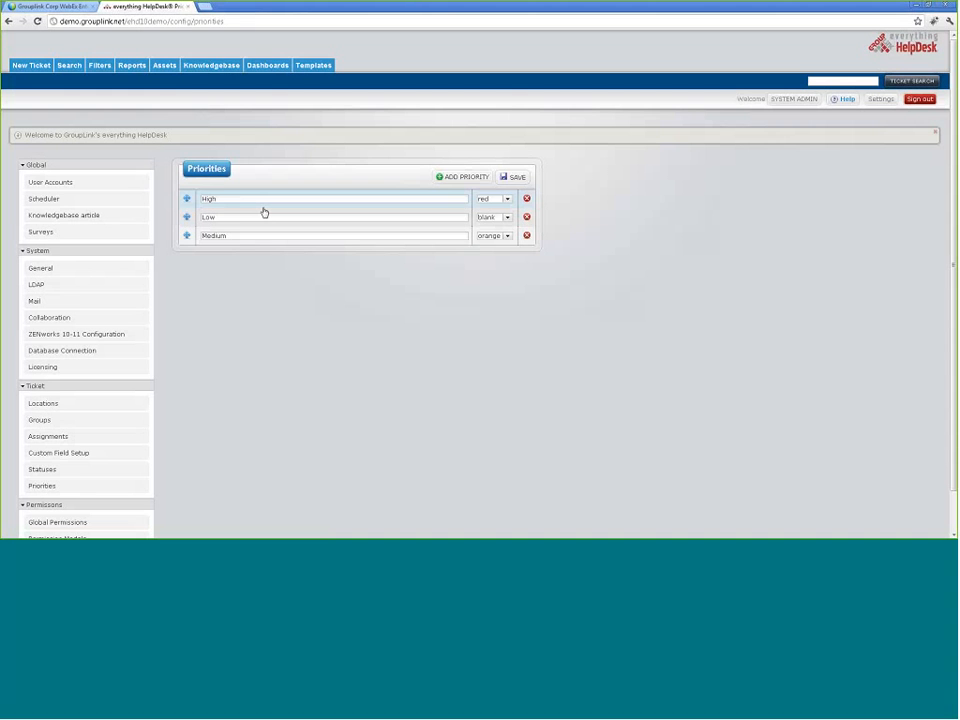
left_click(508, 200)
left_click(507, 202)
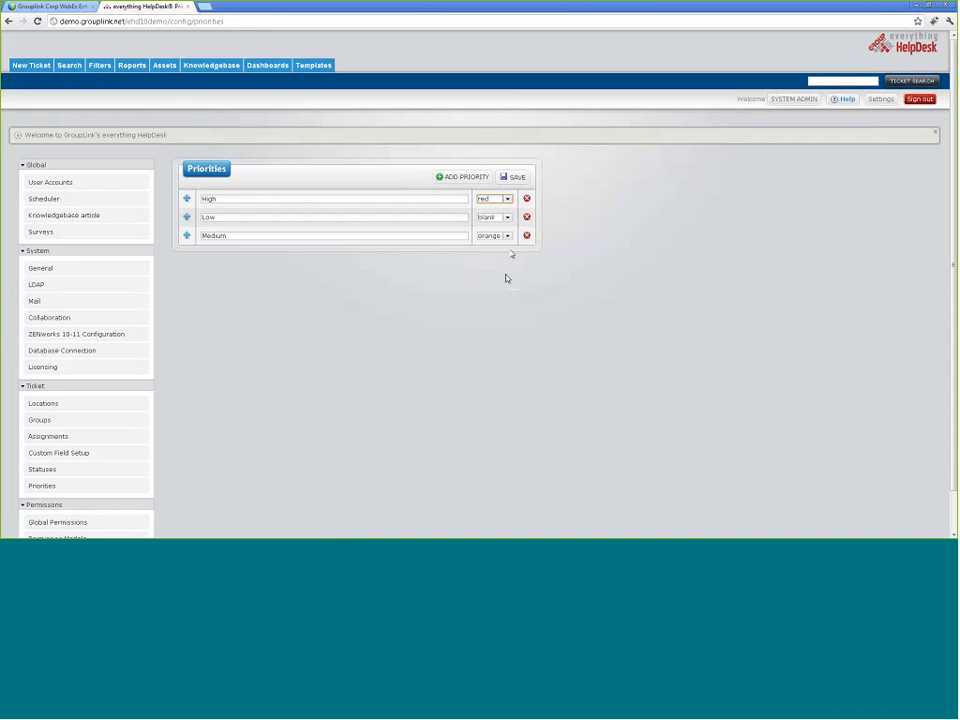
scroll(193, 450, "down", 1)
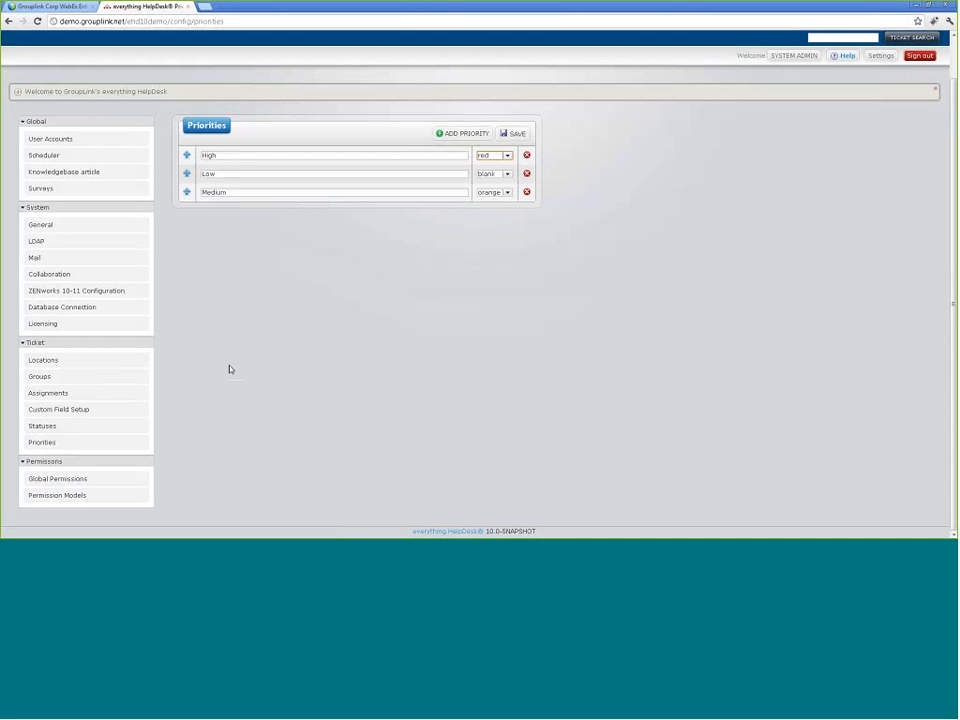
scroll(224, 390, "up", 1)
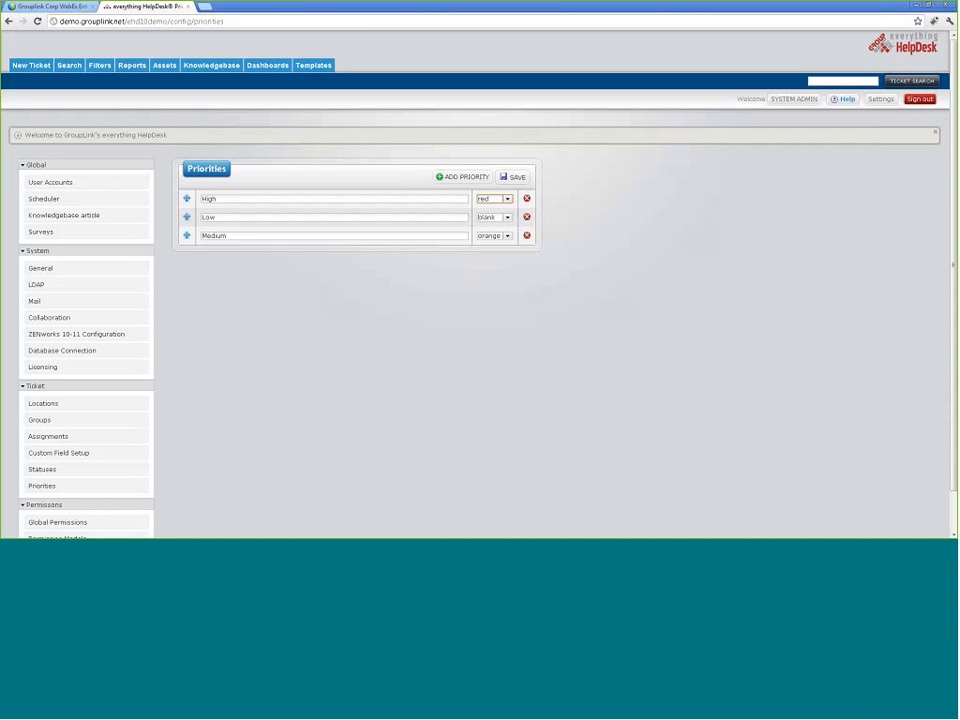
Step: Sign out of admin and log in with the saved technician account
left_click(920, 99)
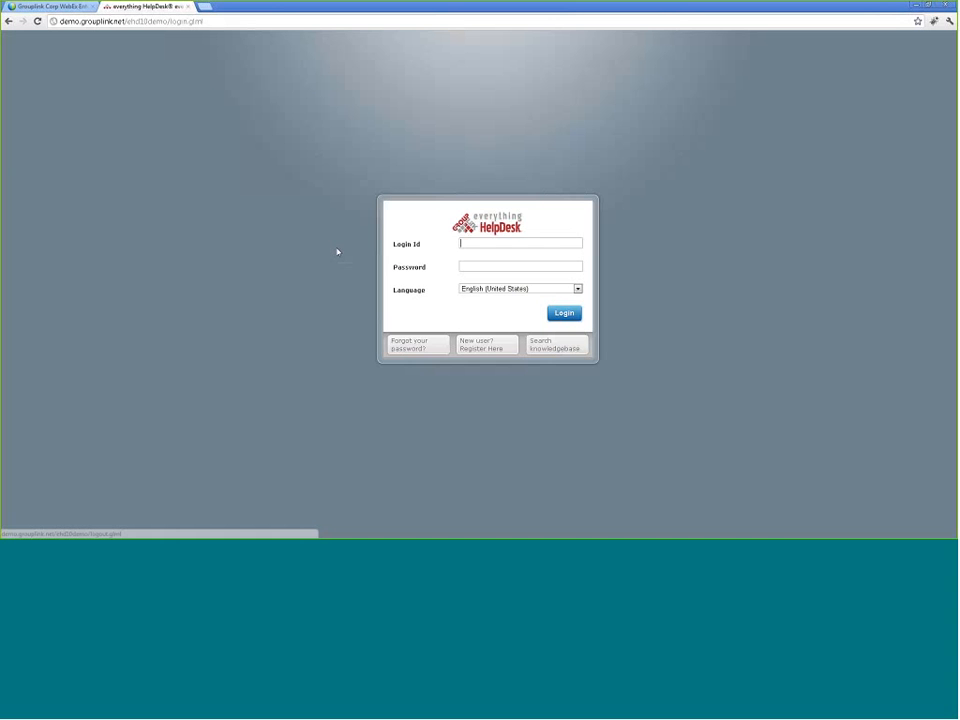
type("te")
key("Down")
key("Return")
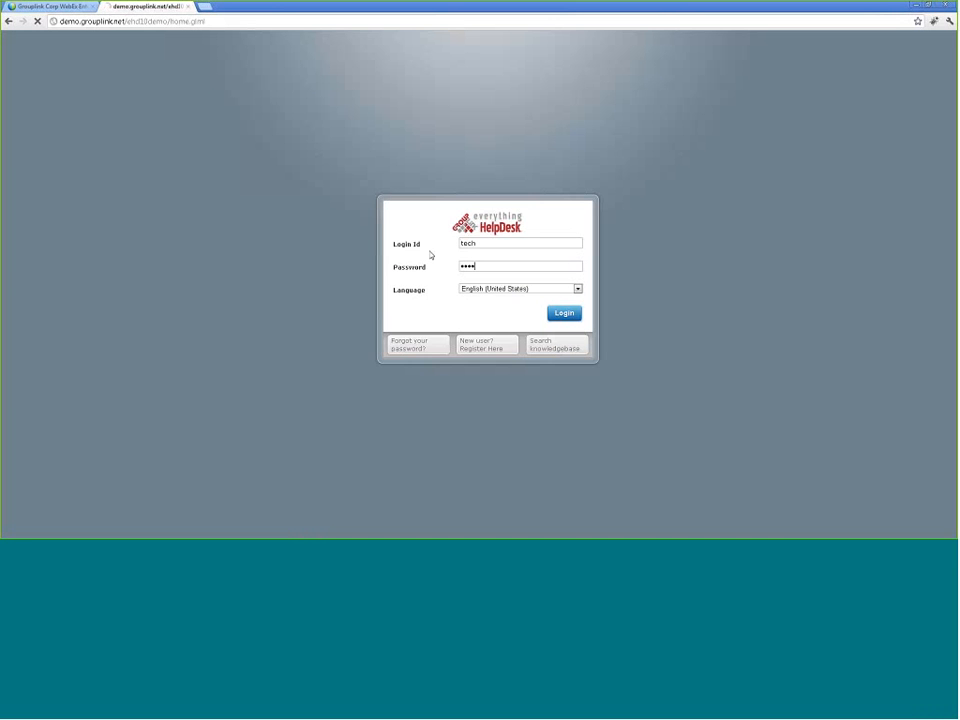
key("Return")
left_click(113, 228)
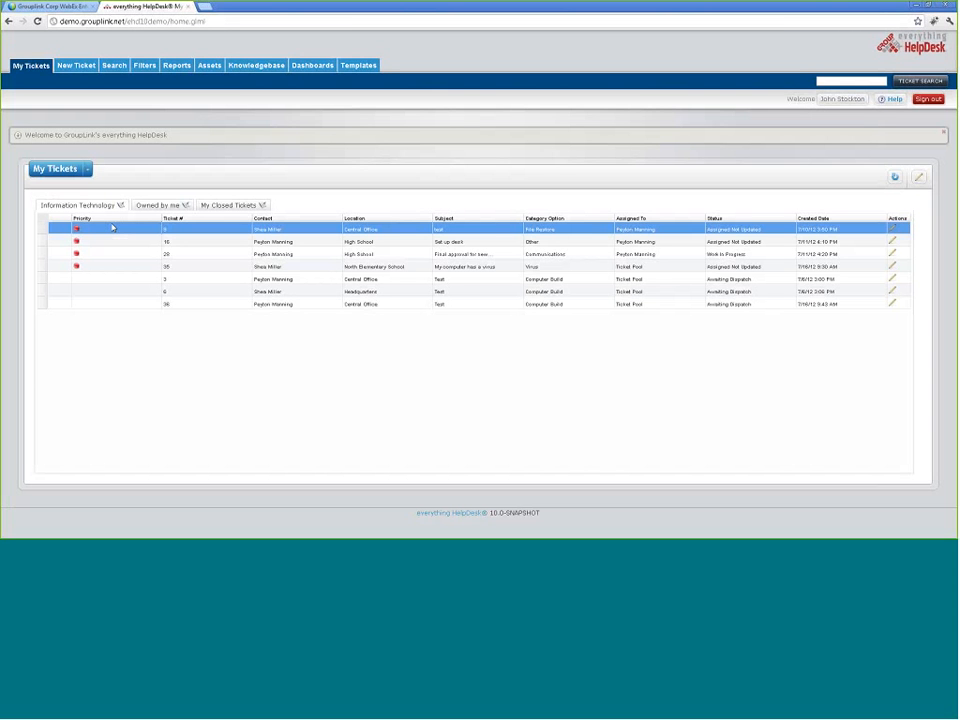
Step: Start a new ticket in the Information Technology group
left_click(61, 67)
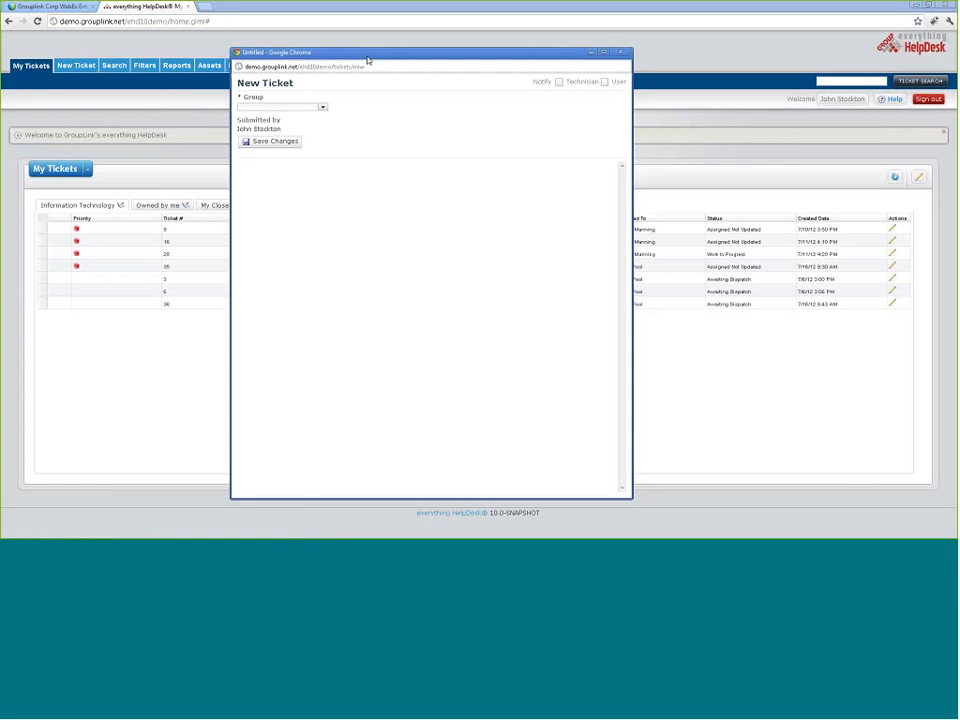
left_click(323, 107)
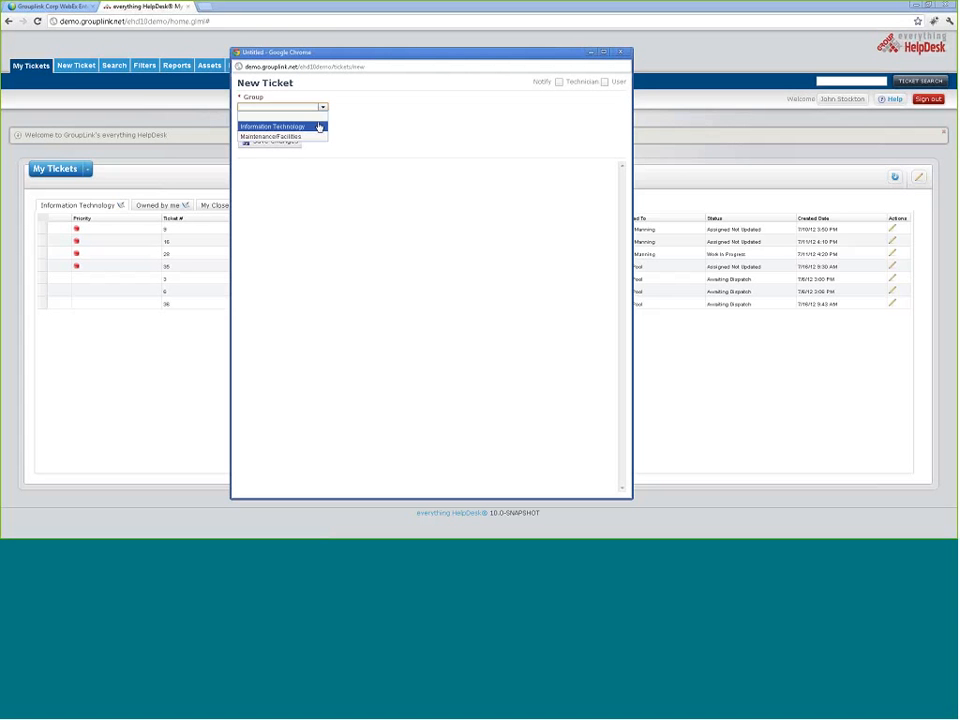
left_click(317, 125)
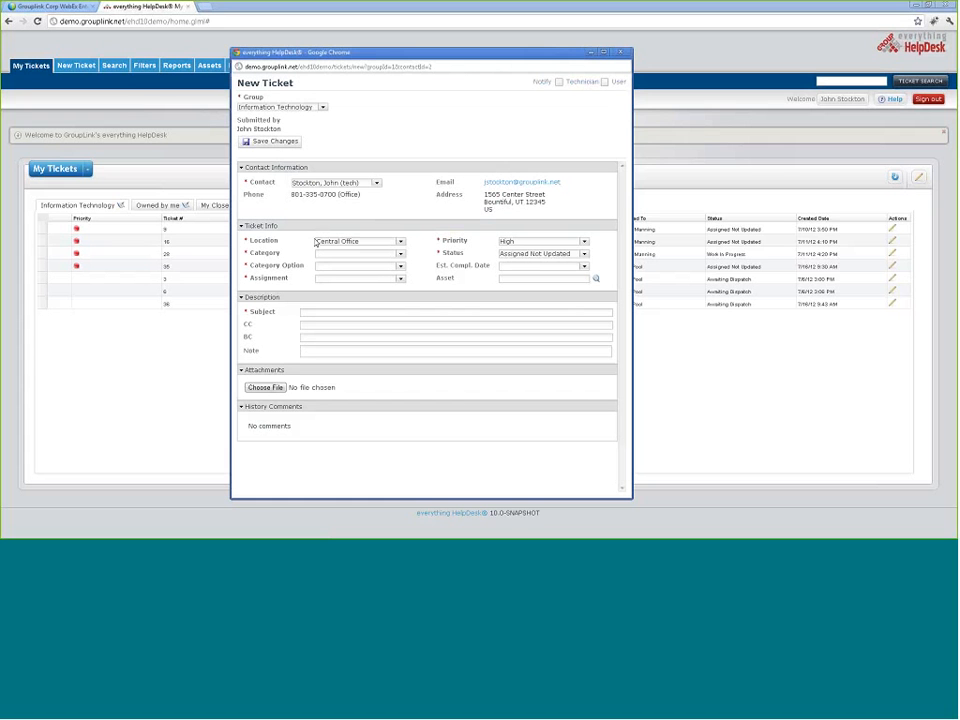
Step: Set the ticket category to Email and its category option to Functional Issue
left_click(401, 256)
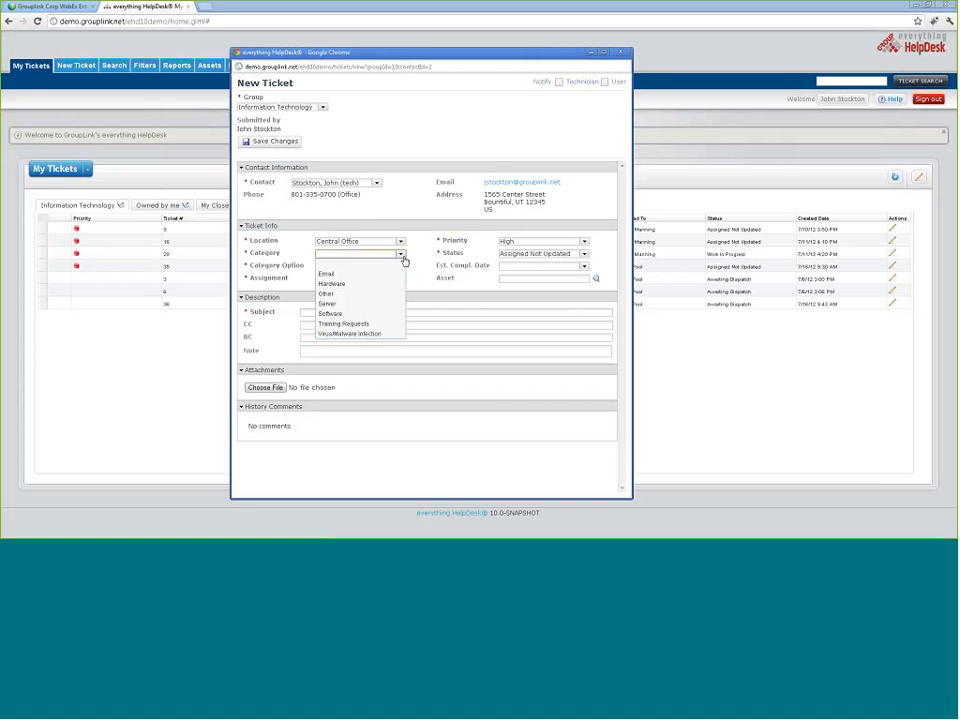
left_click(330, 273)
left_click(400, 266)
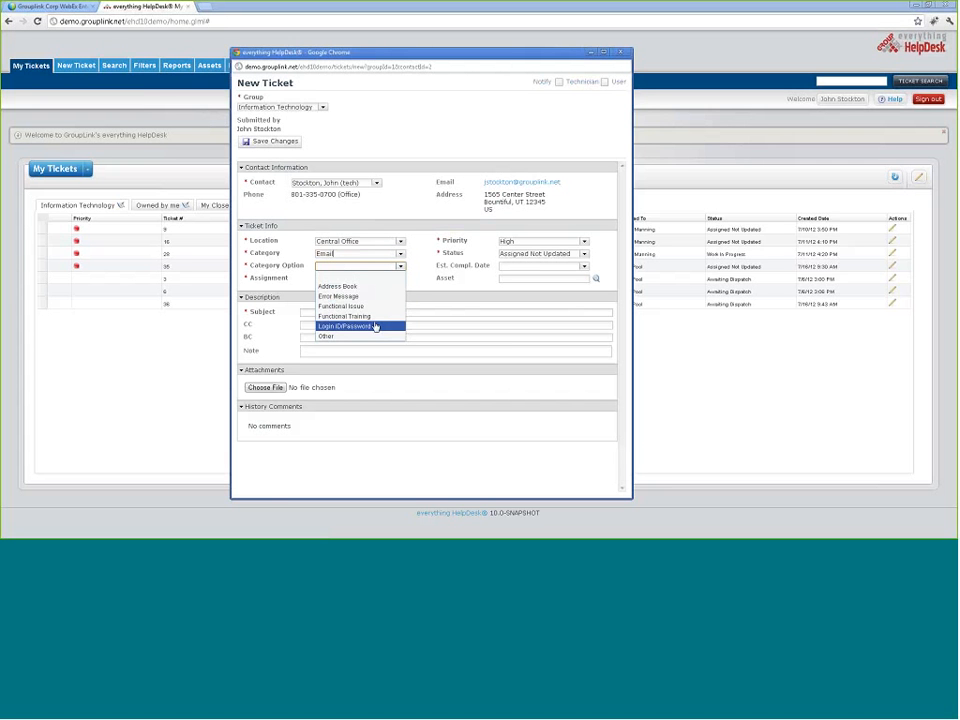
left_click(360, 306)
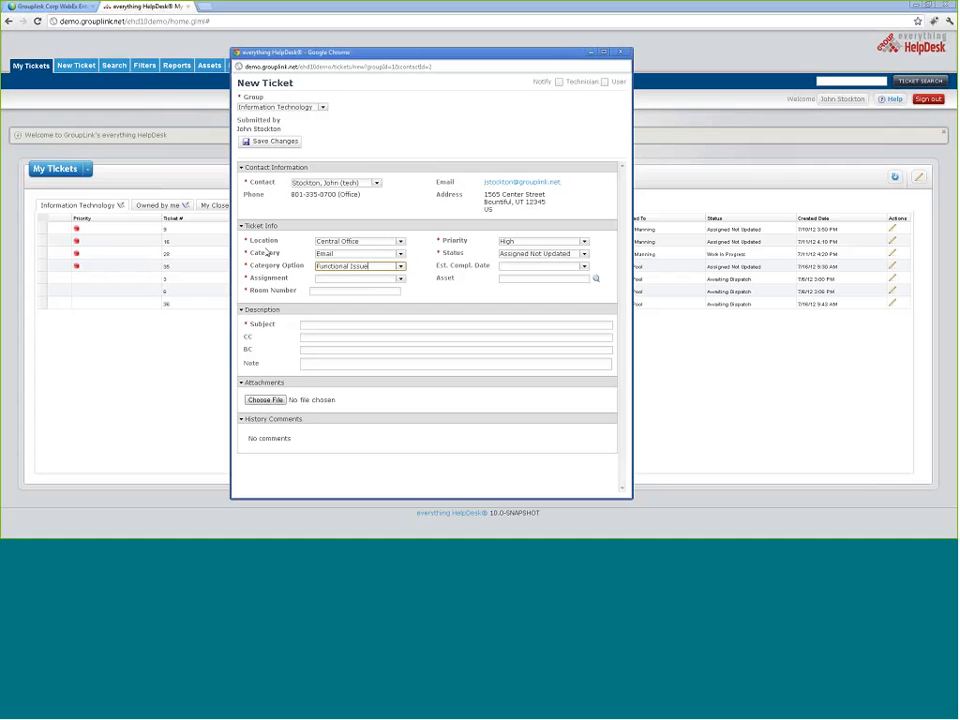
Step: Set the location to High School and change the category to Hardware
left_click(400, 242)
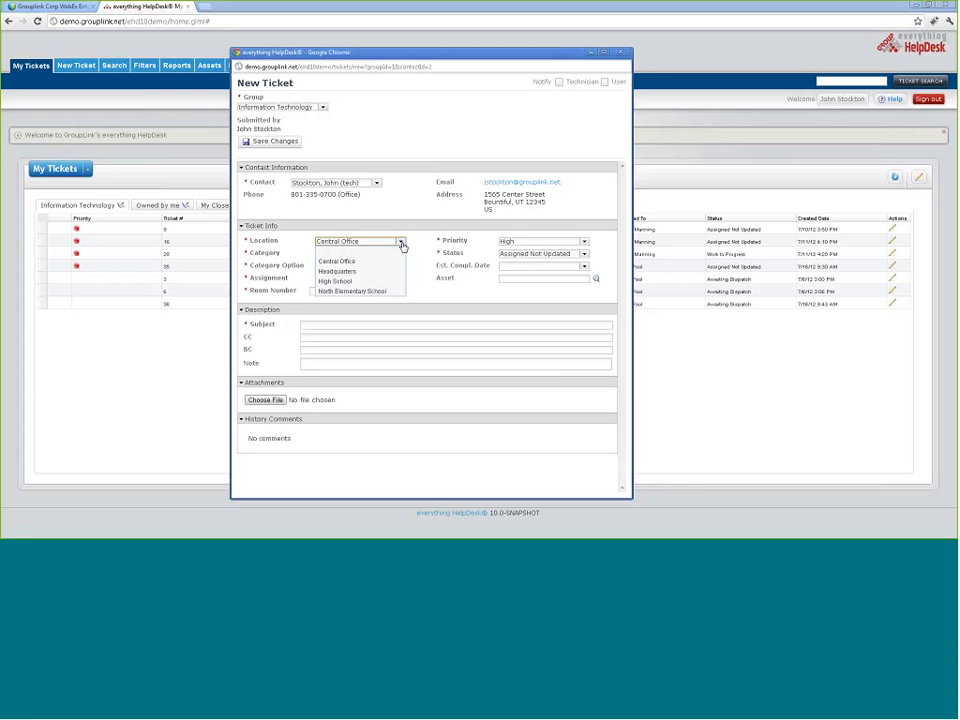
left_click(381, 281)
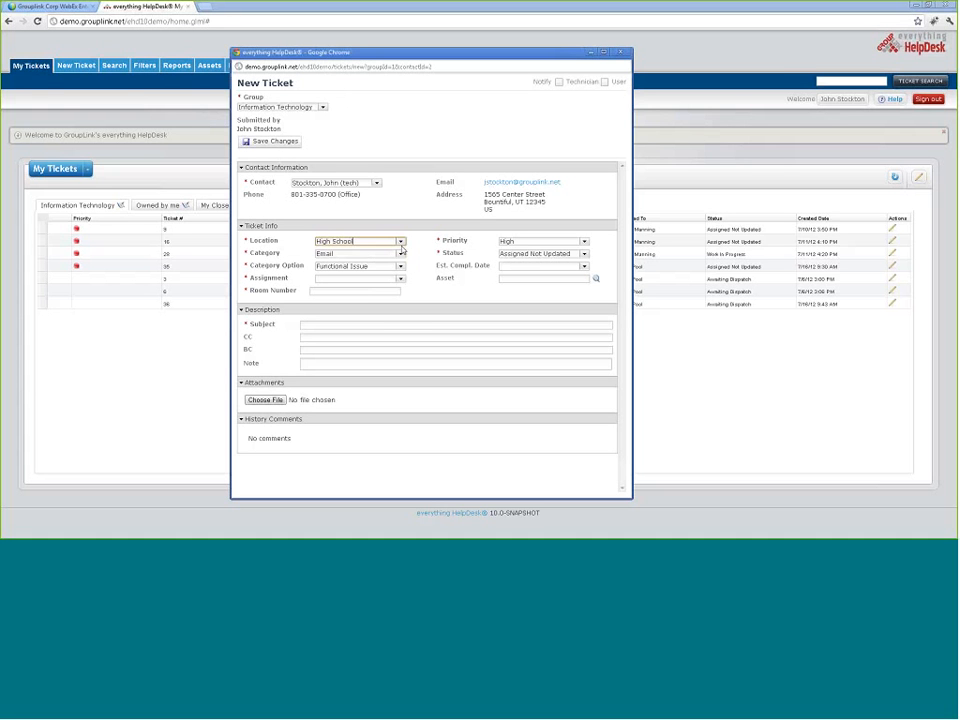
left_click(401, 254)
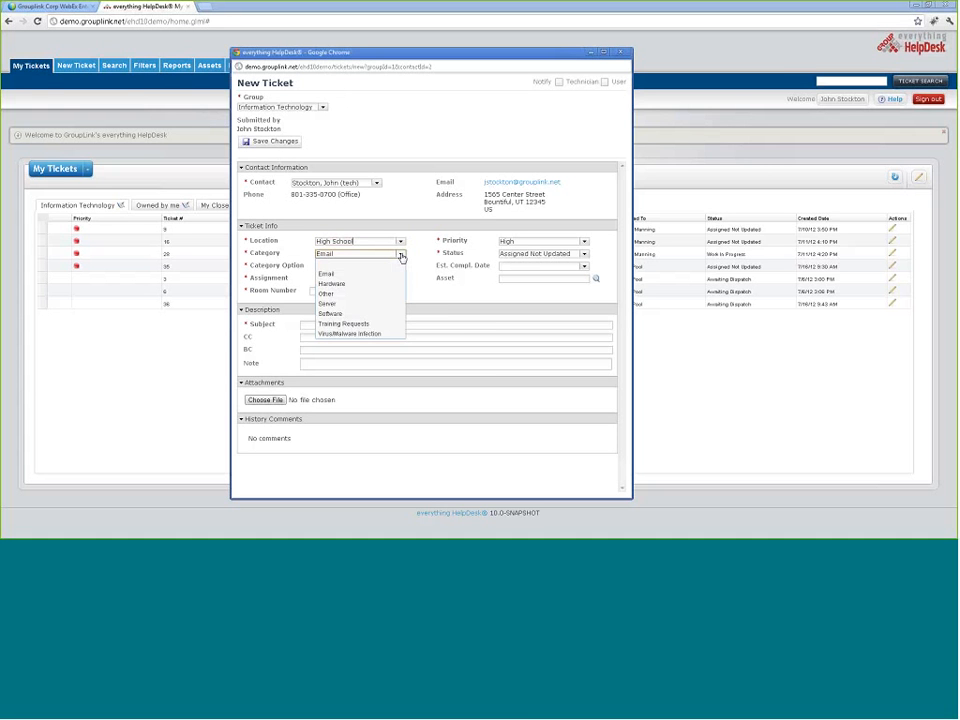
left_click(390, 281)
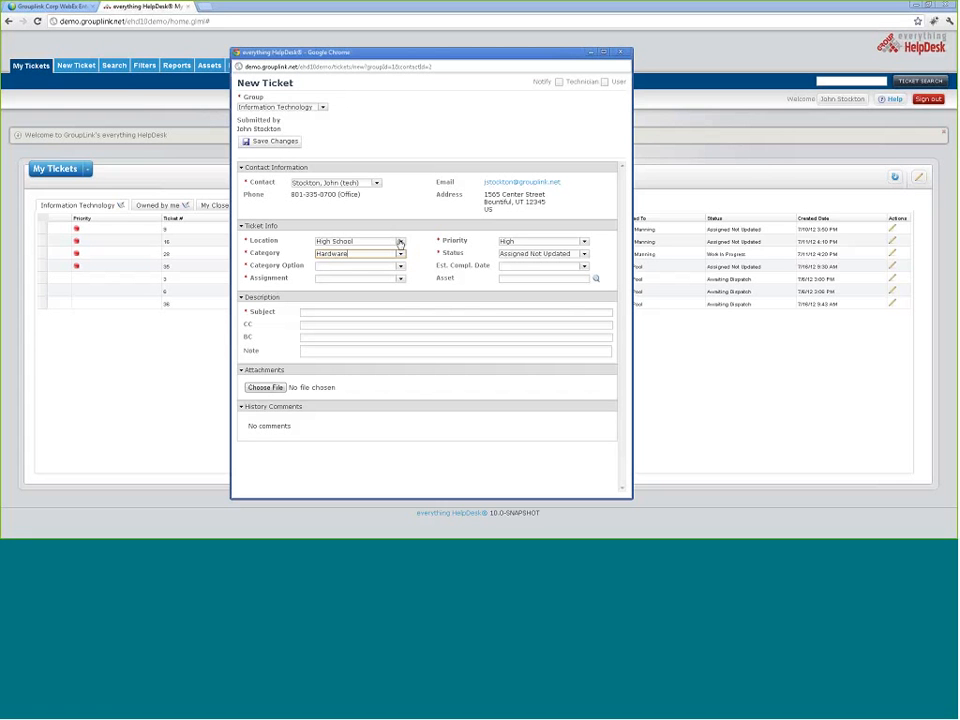
Step: Set the ticket location back to Central Office
left_click(401, 243)
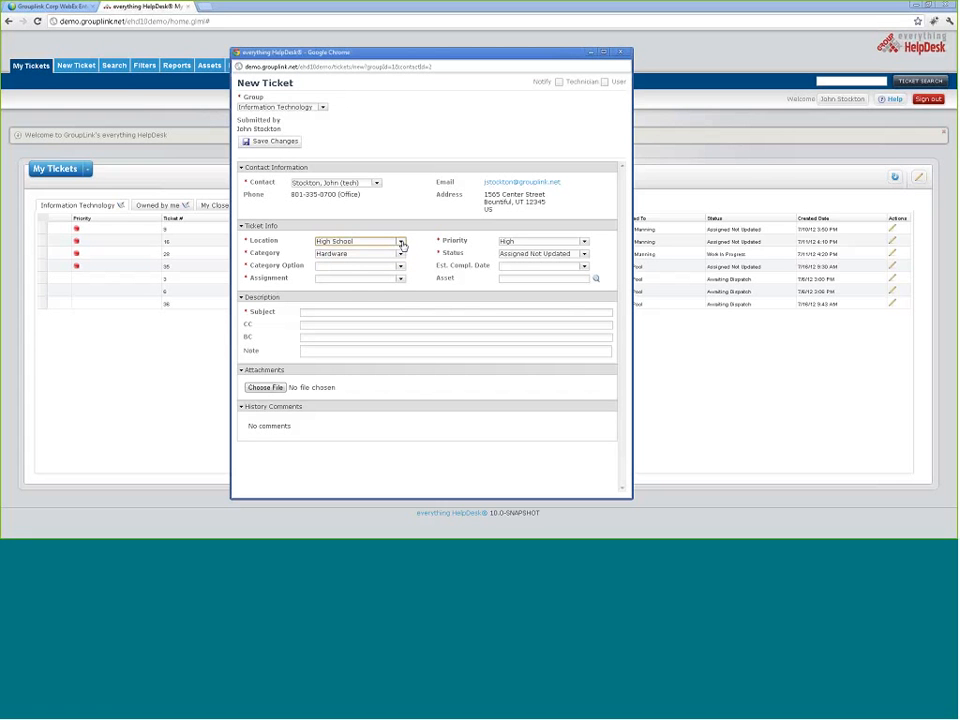
left_click(401, 244)
left_click(381, 261)
left_click(401, 244)
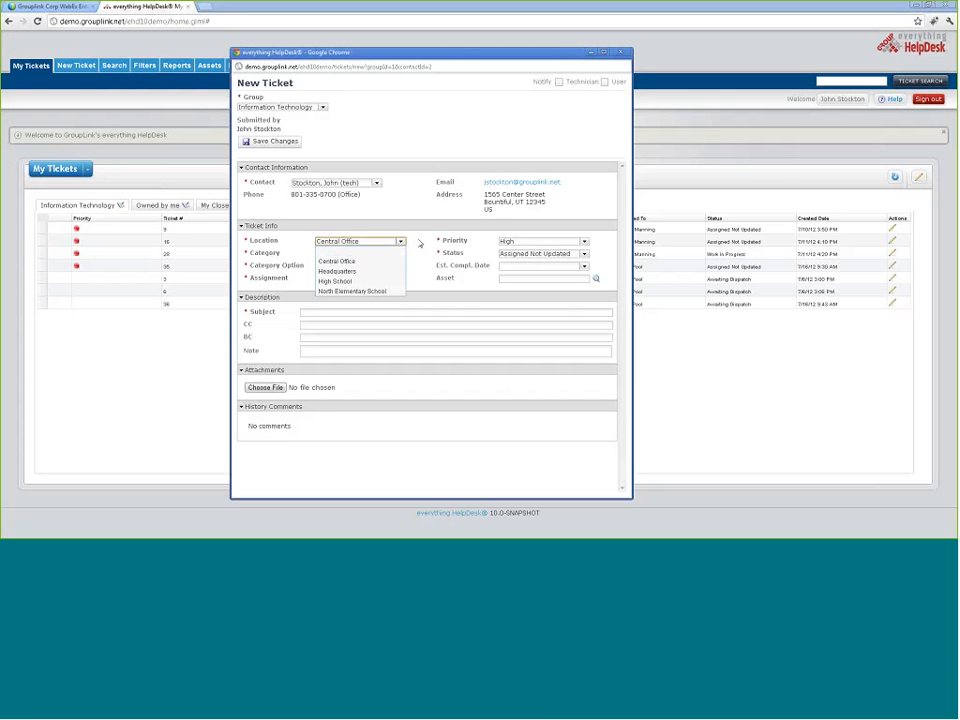
left_click(307, 260)
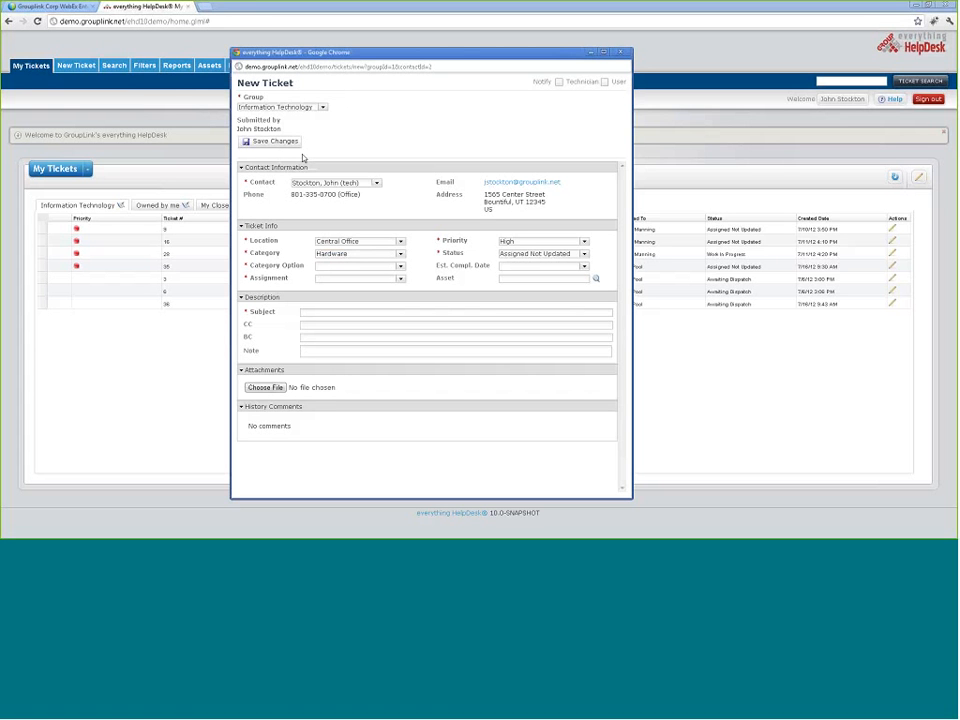
Step: Switch the group to Maintenance/Facilities and back to Information Technology, then close the ticket unsaved
left_click(322, 107)
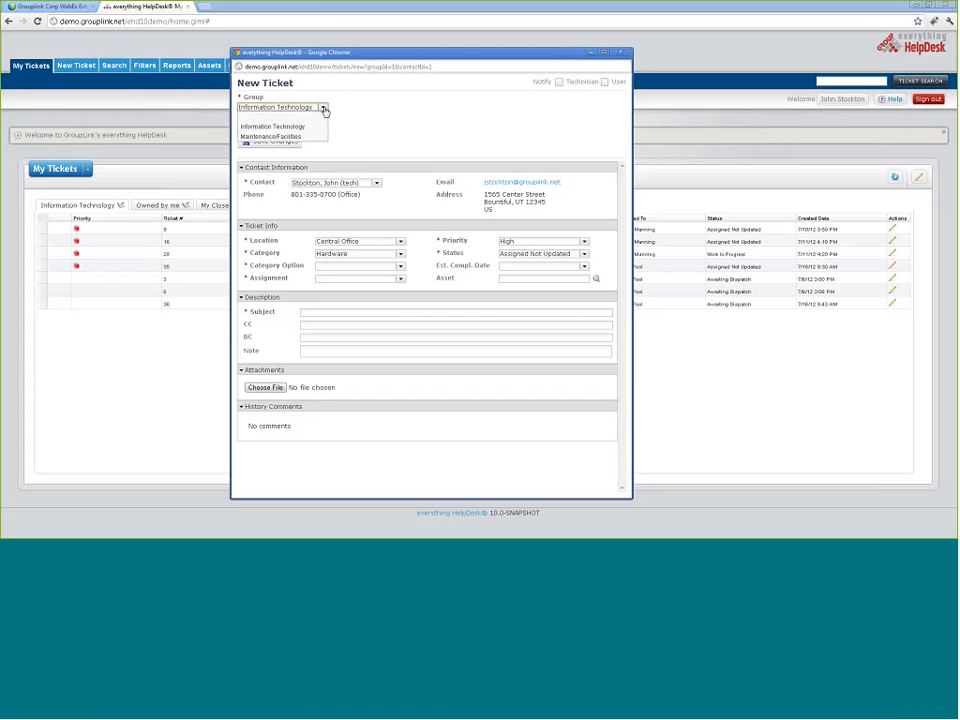
left_click(323, 108)
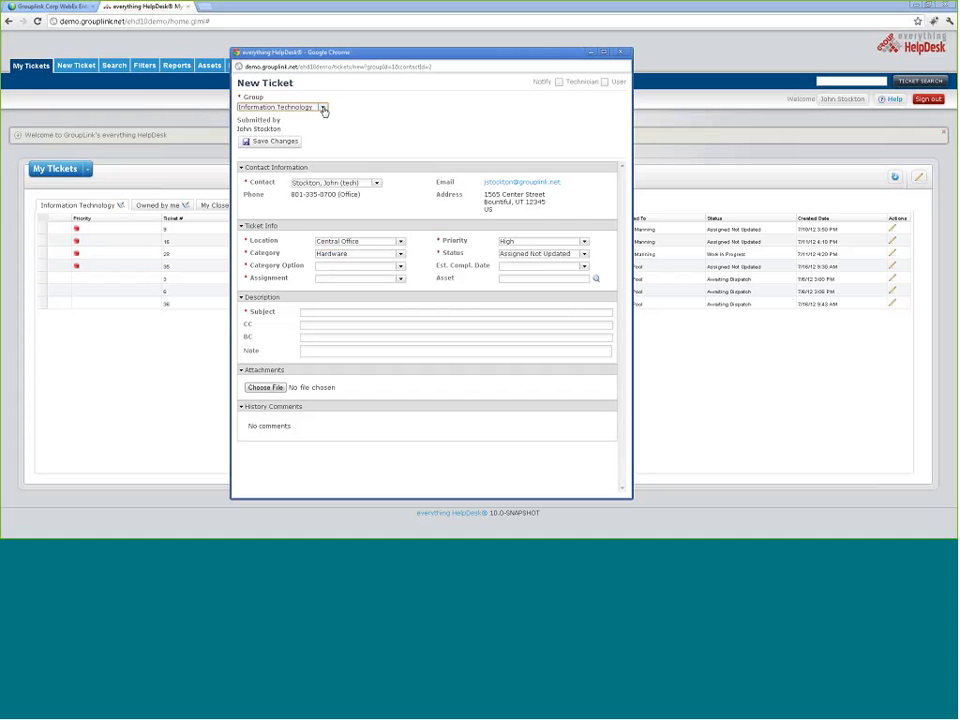
left_click(323, 110)
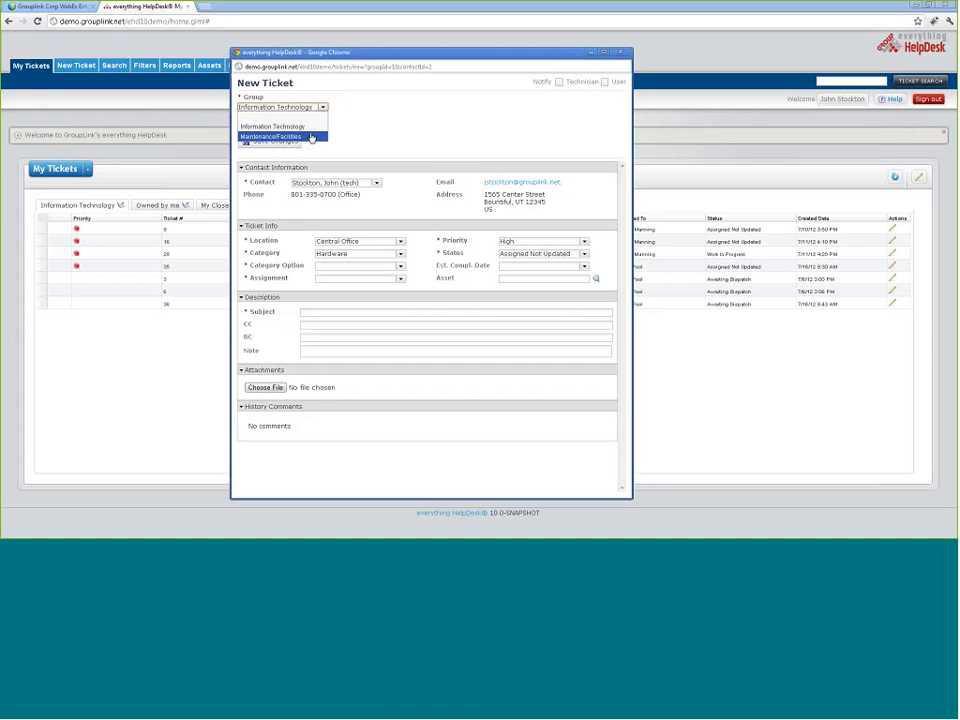
left_click(311, 137)
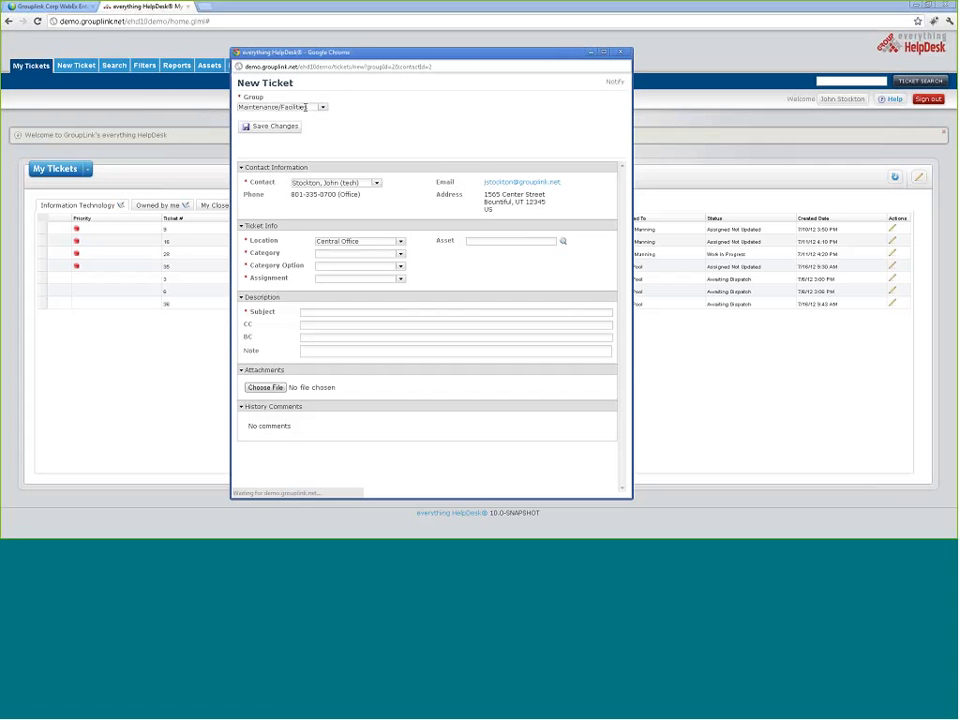
left_click(322, 108)
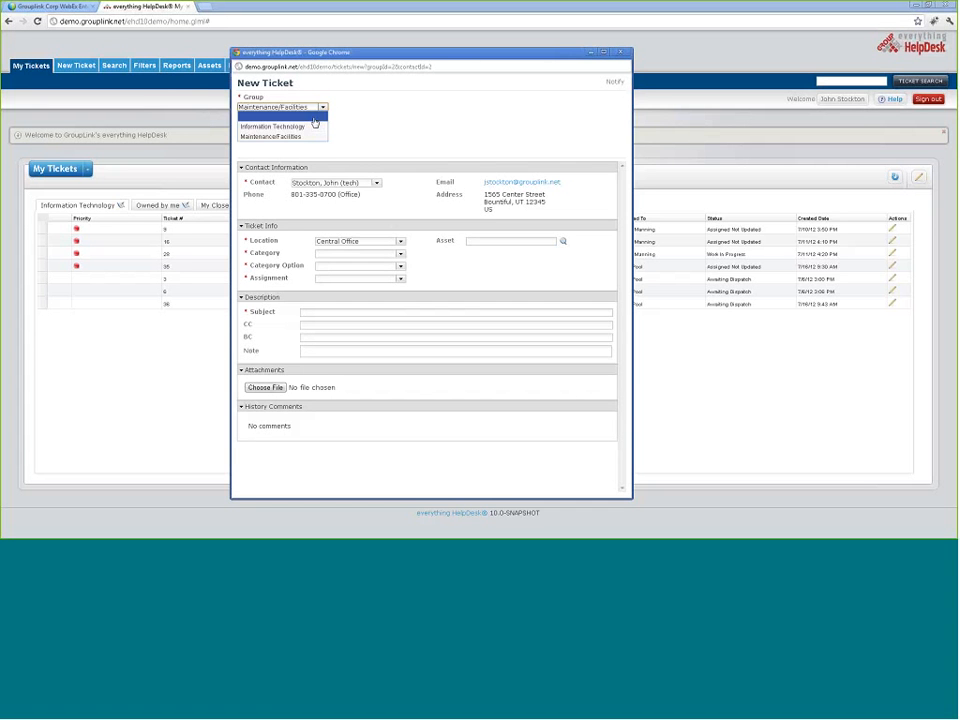
left_click(314, 126)
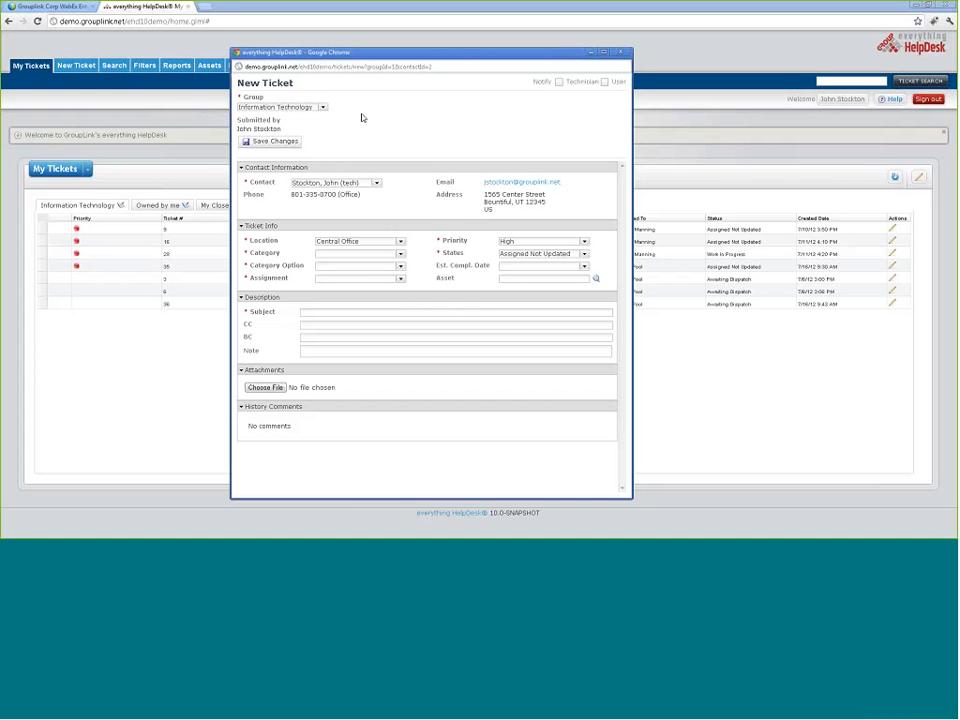
left_click(620, 54)
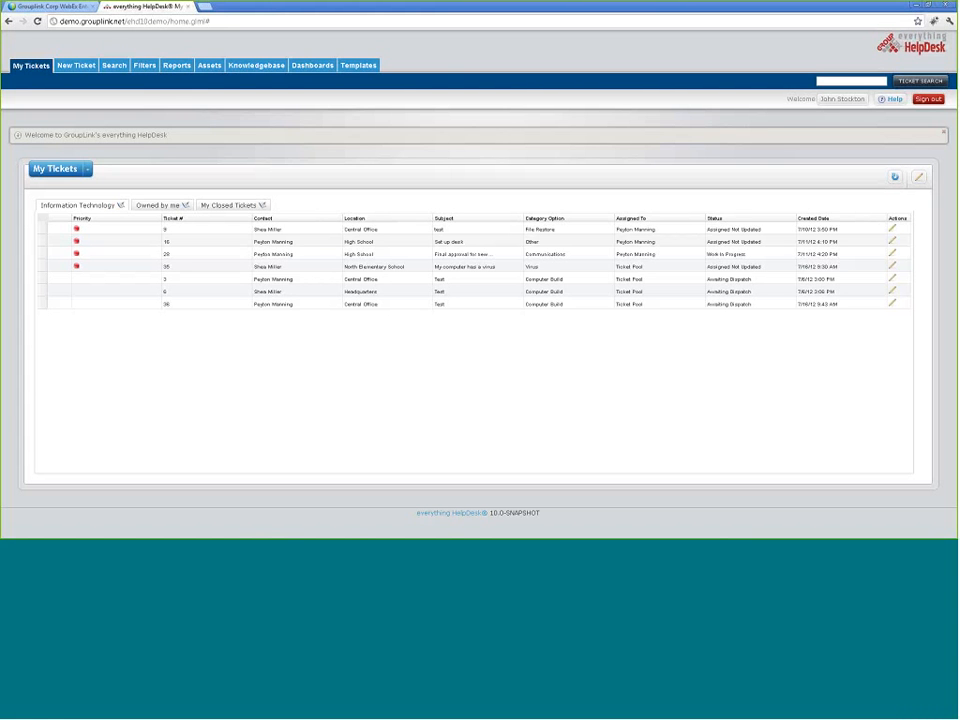
Step: Start a new ticket with group Information Technology and location High School, then close it unsaved
left_click(88, 68)
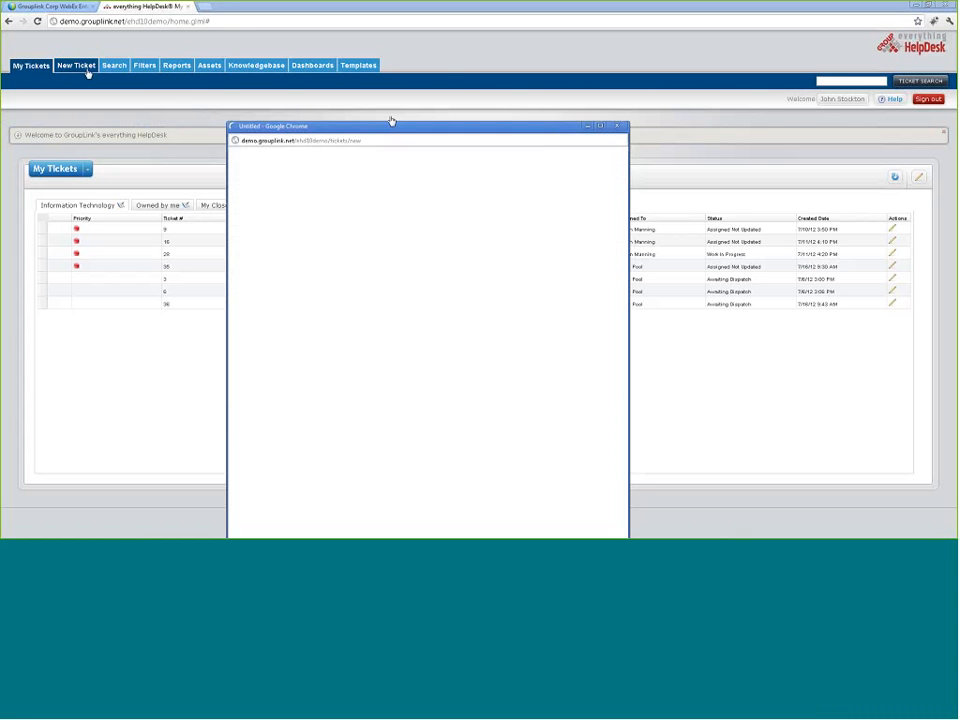
left_click(319, 181)
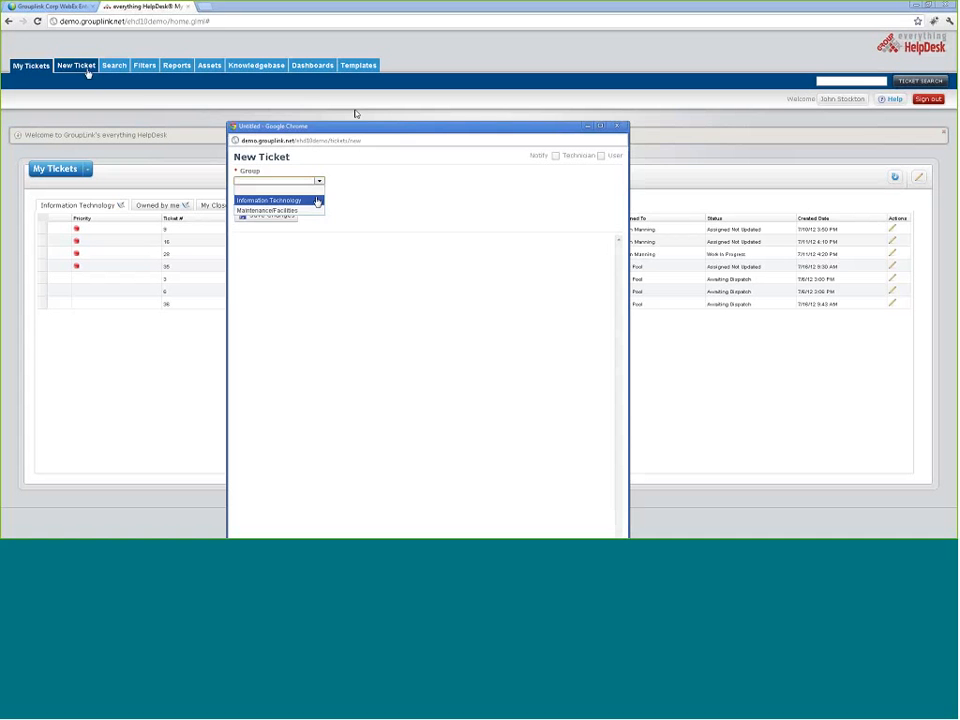
left_click(317, 201)
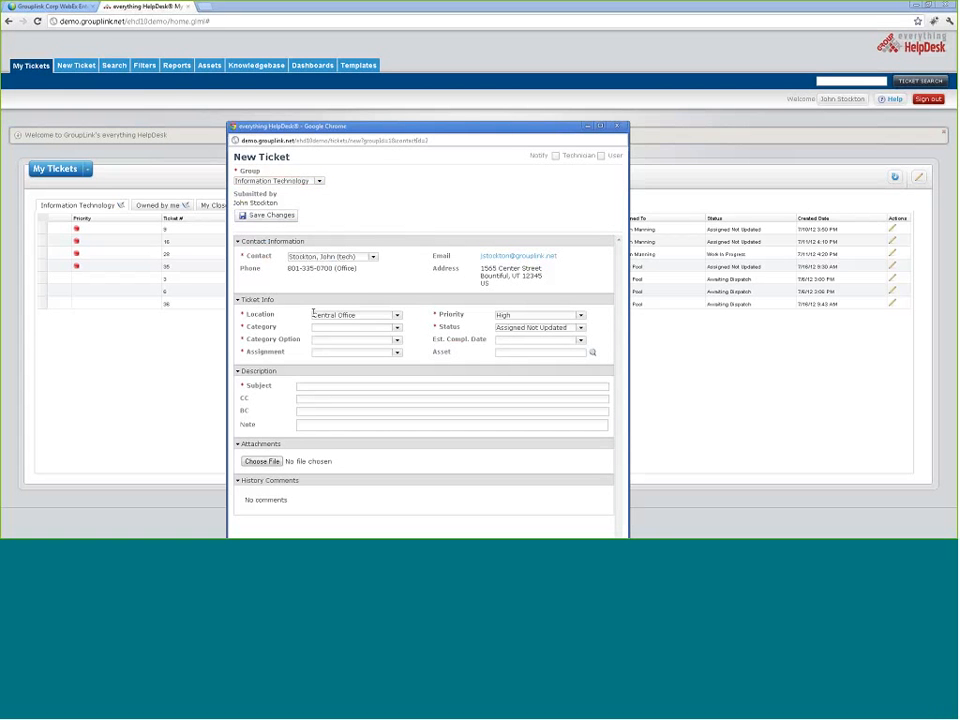
left_click(397, 316)
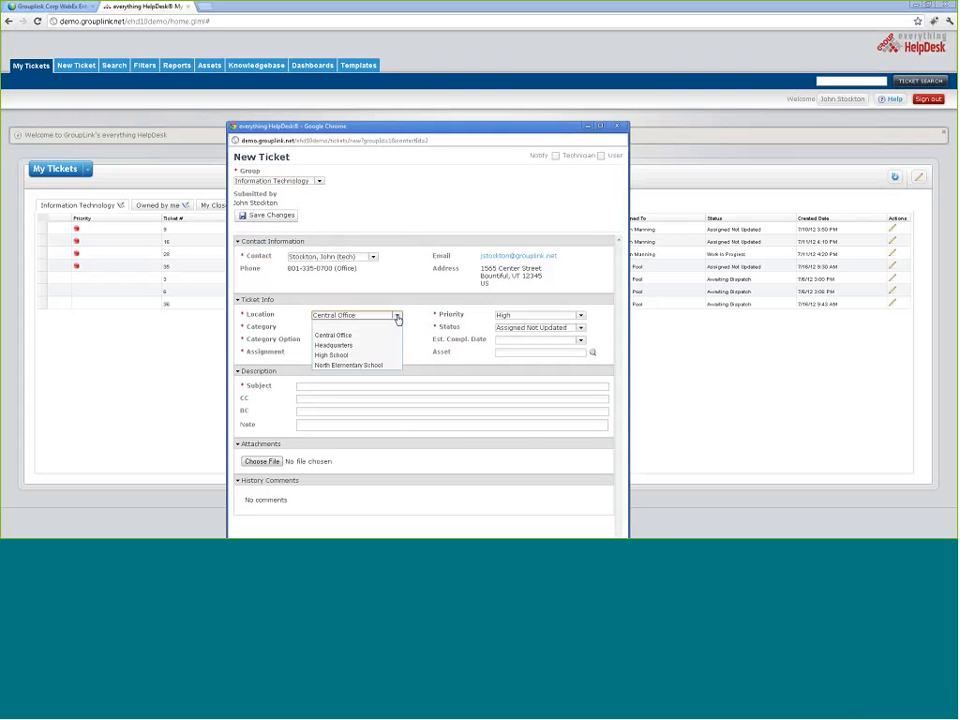
left_click(332, 355)
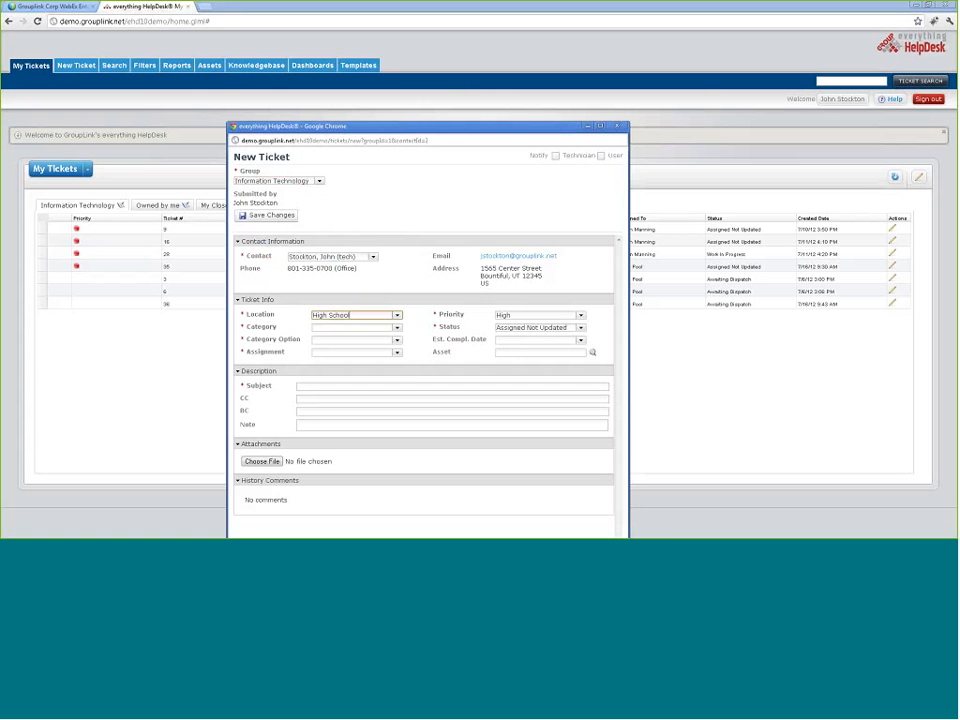
left_click(620, 127)
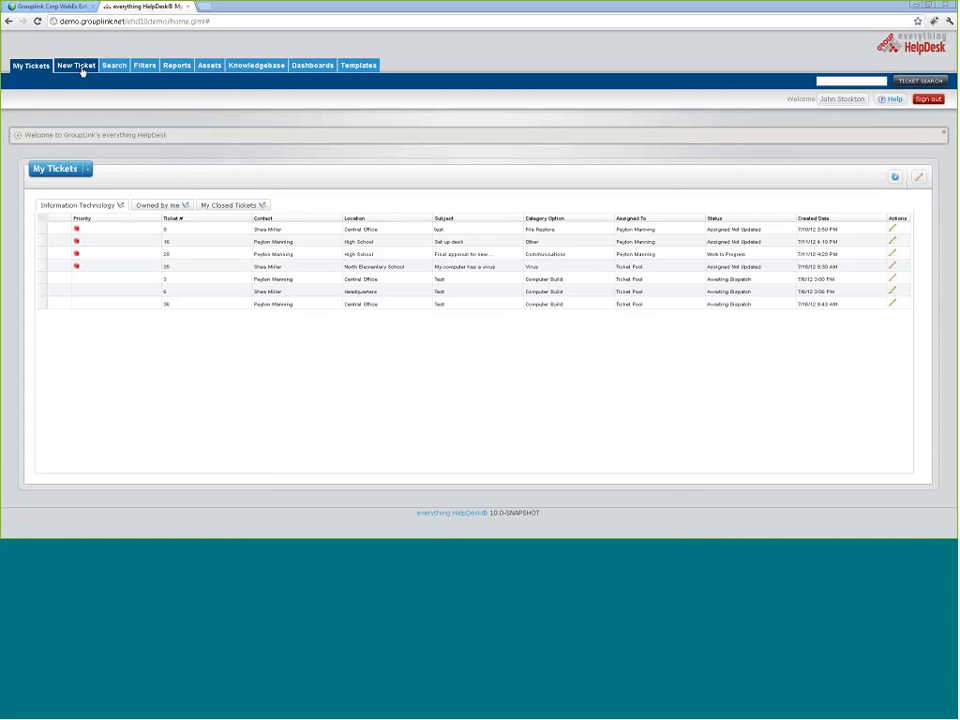
Step: Start two more new tickets set to the Information Technology group and close each one
left_click(70, 65)
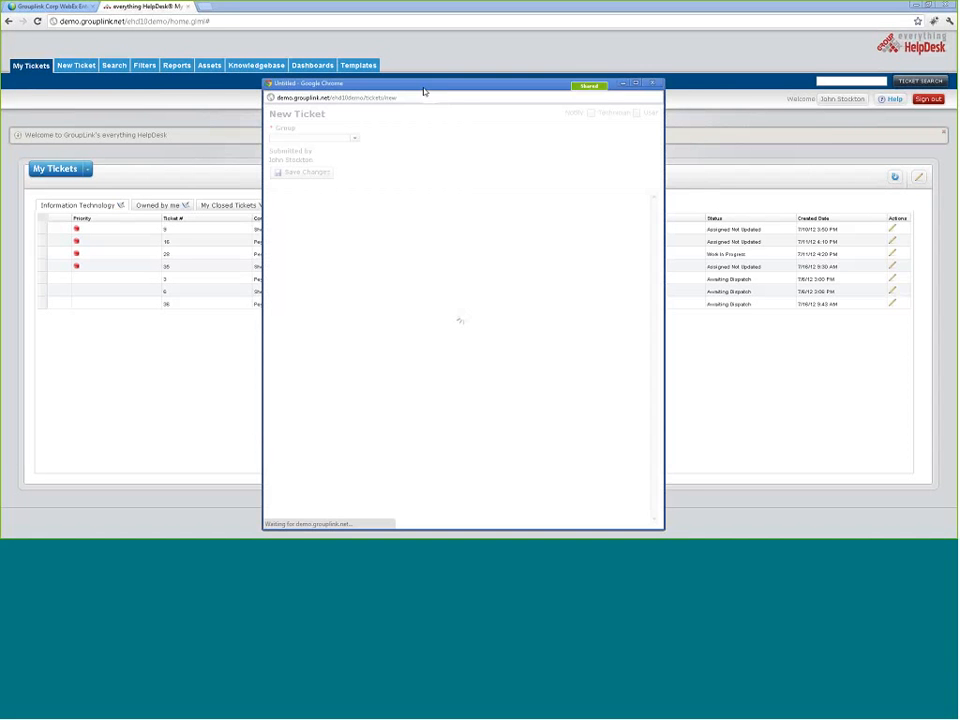
left_click(355, 140)
left_click(352, 157)
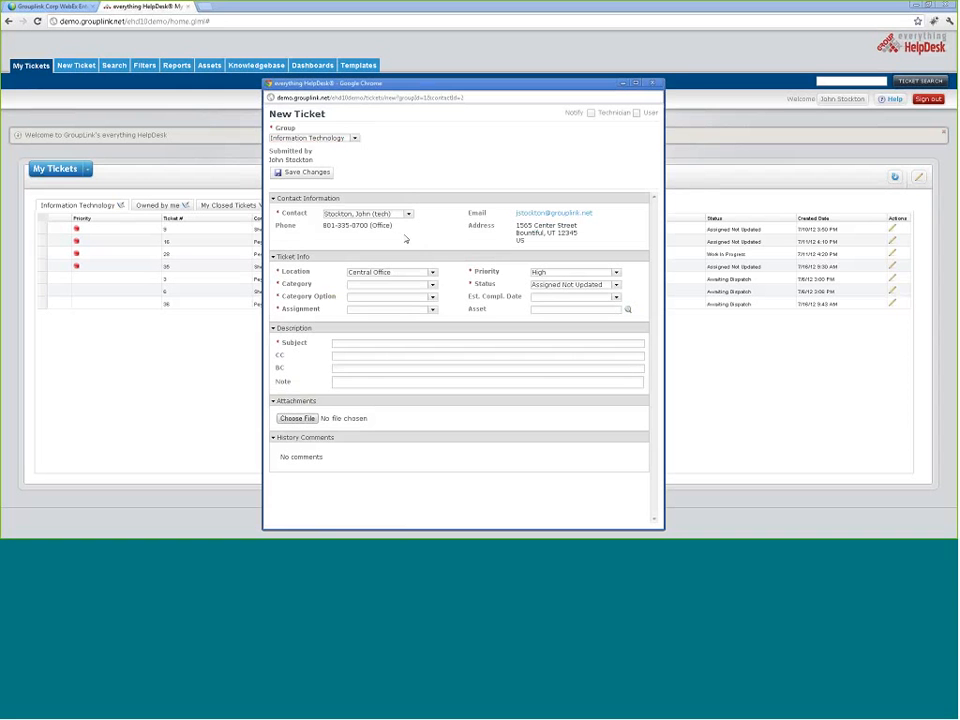
double_click(307, 238)
left_click(289, 234)
left_click(653, 83)
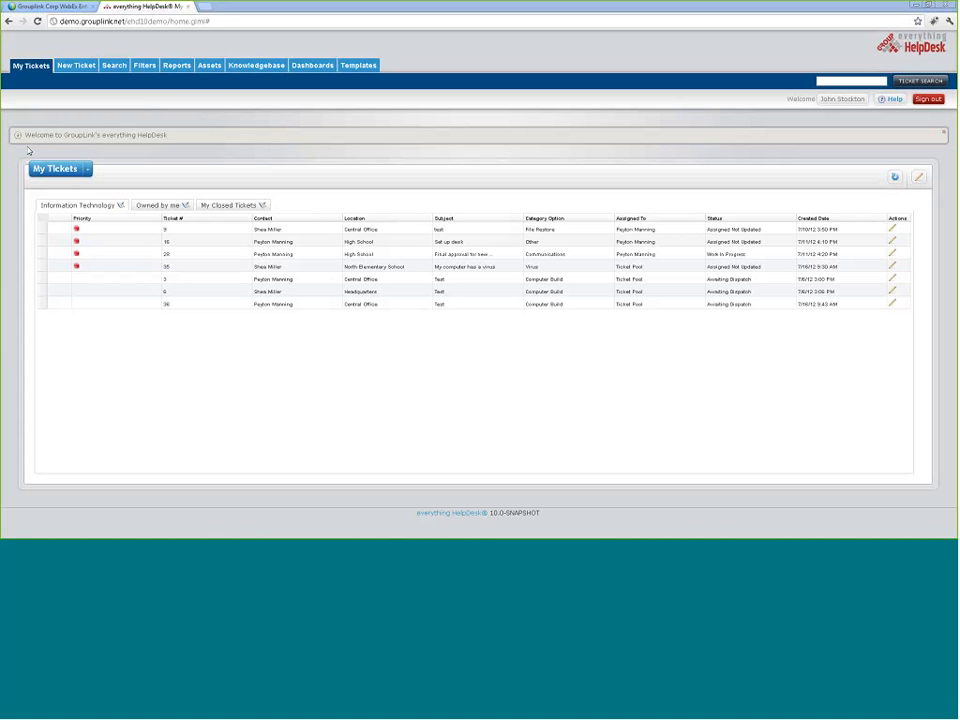
left_click(60, 69)
left_click_drag(127, 12, 130, 30)
left_click(99, 78)
left_click(50, 95)
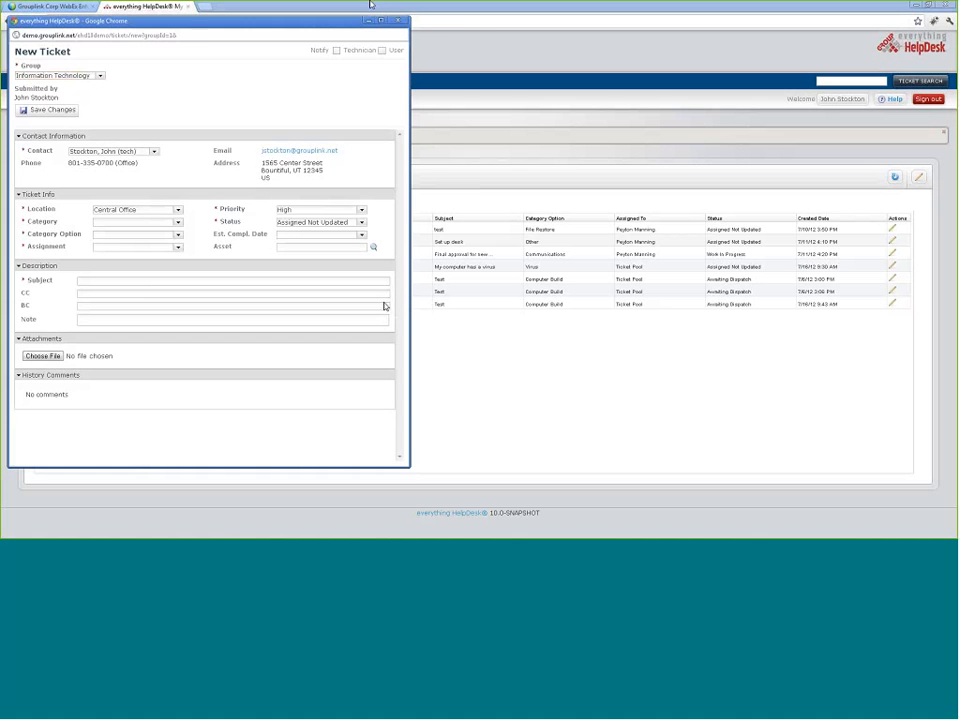
left_click(398, 21)
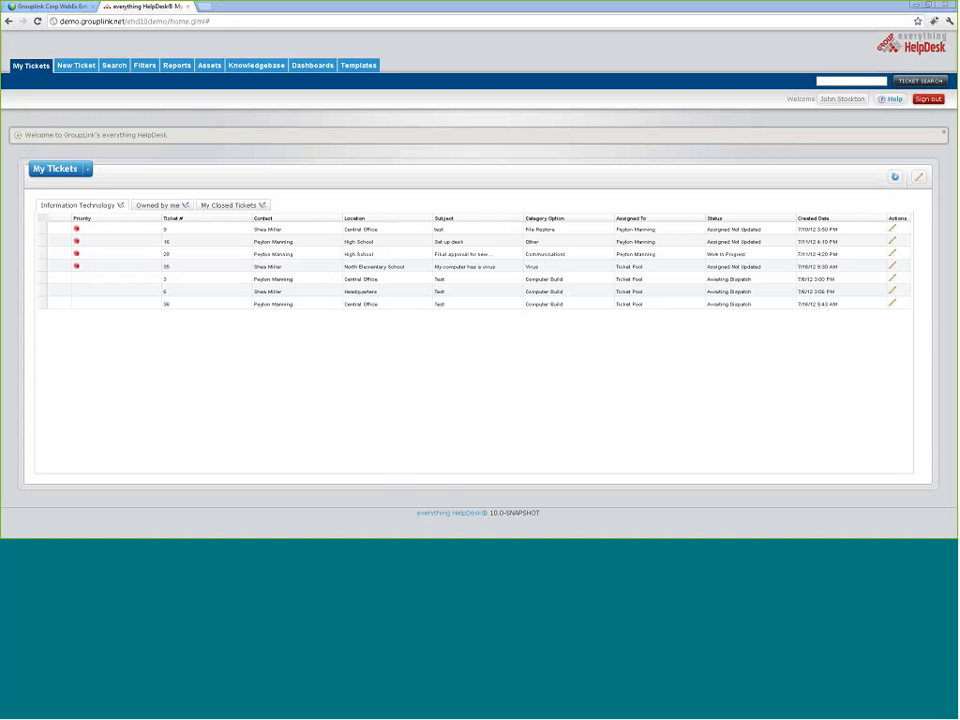
Step: Sign out and log back in with the admin account
left_click(930, 100)
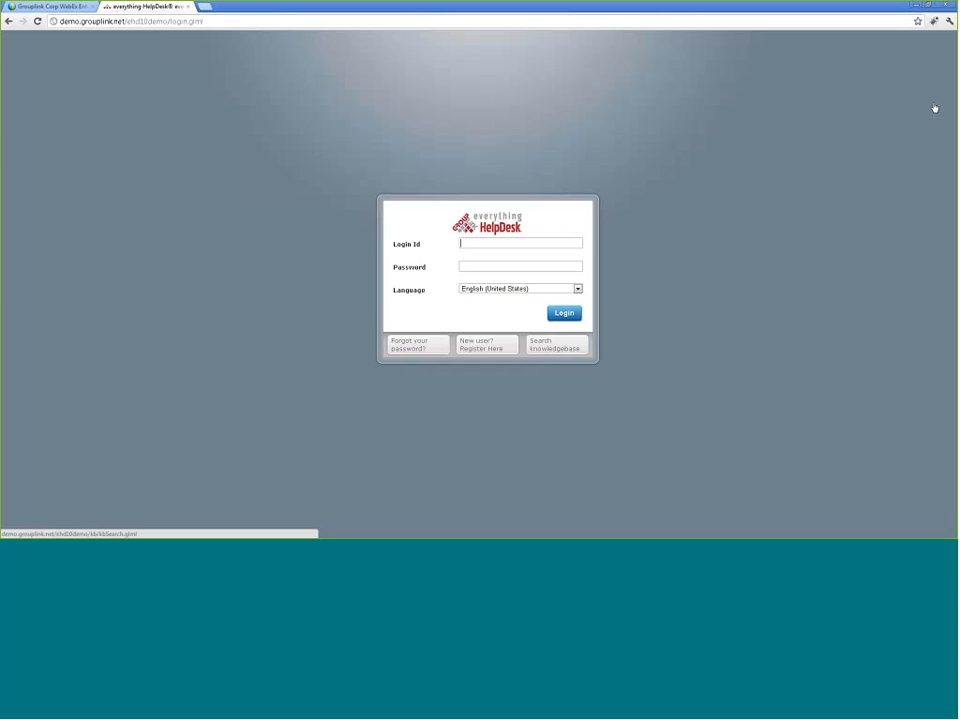
type("admin")
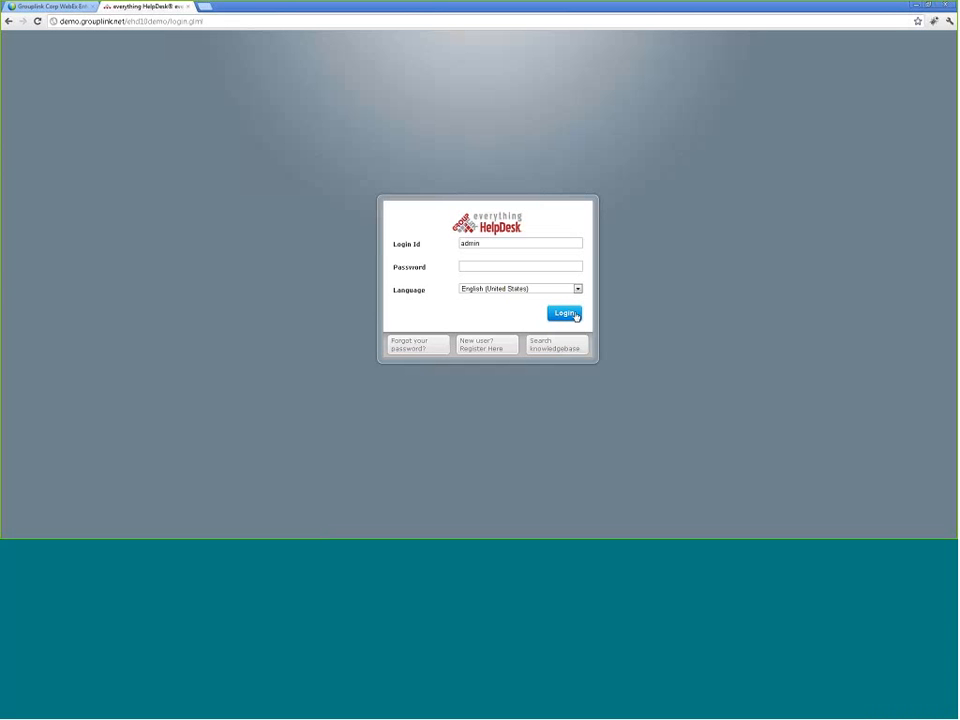
left_click(565, 313)
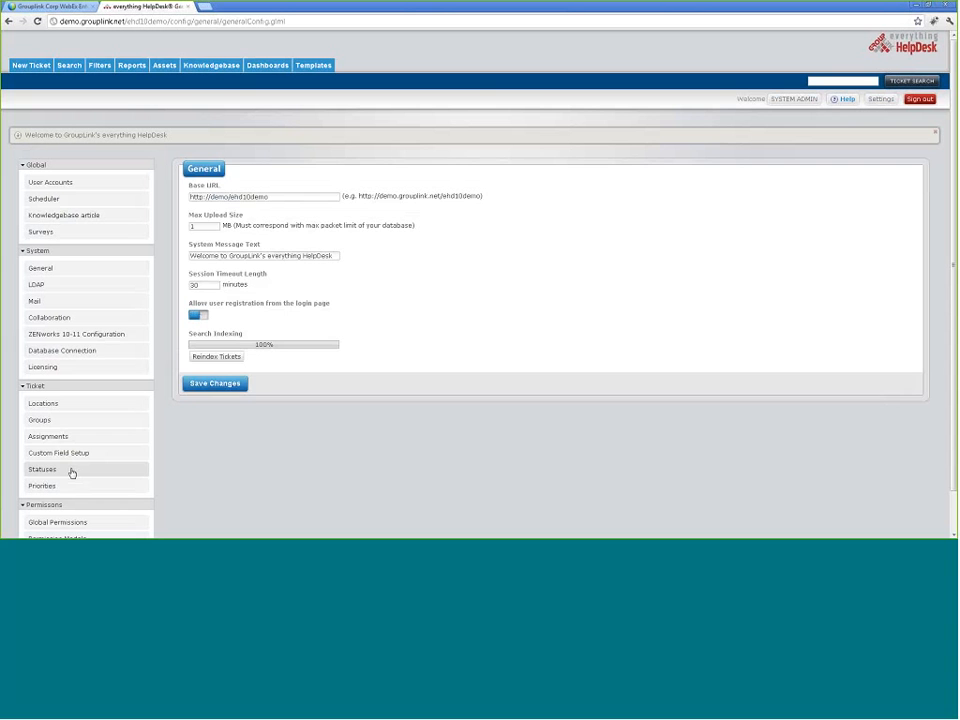
Step: Create a new ticket assignment entry for the Information Technology technician
left_click(46, 437)
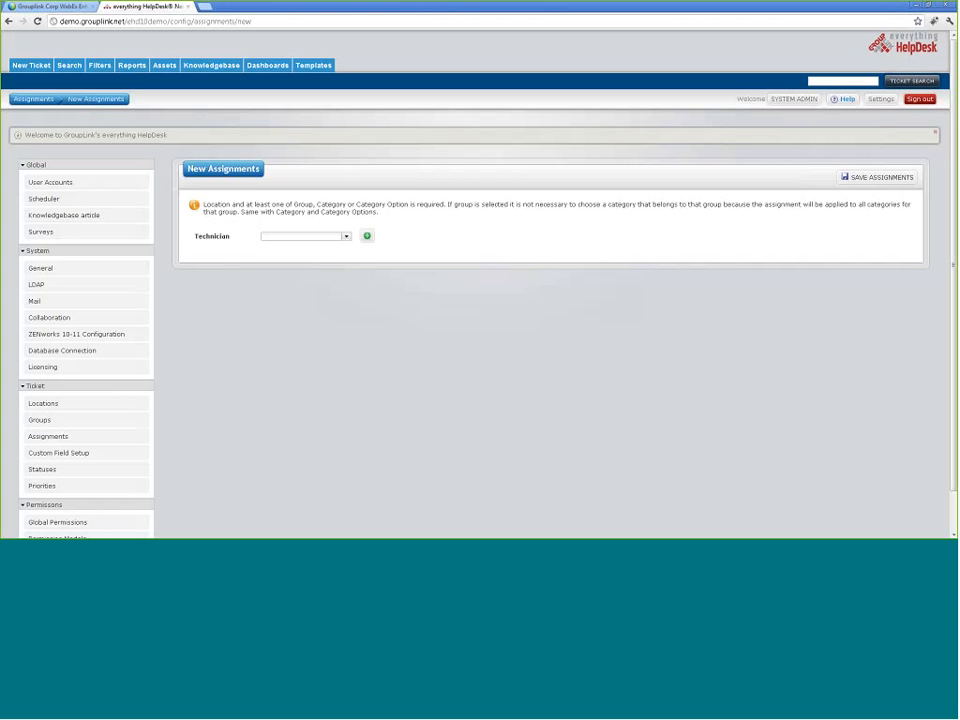
left_click(344, 238)
left_click(337, 267)
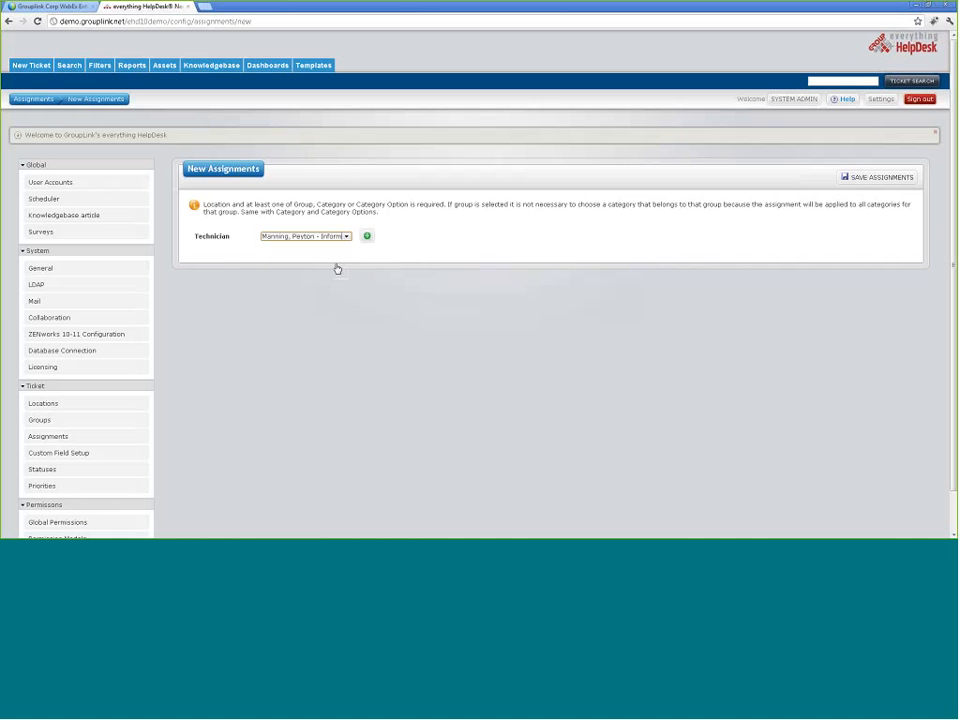
left_click(367, 237)
Step: Assign Central Office, High School, North Elementary School and Headquarters as its locations
left_click(439, 295)
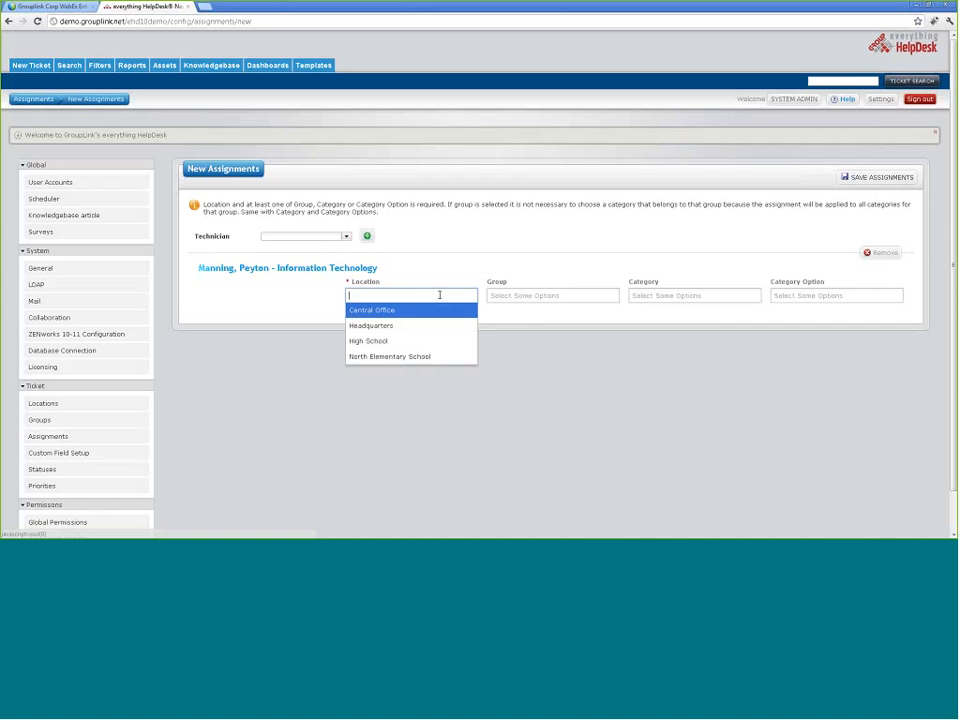
left_click(430, 310)
left_click(437, 297)
left_click(433, 326)
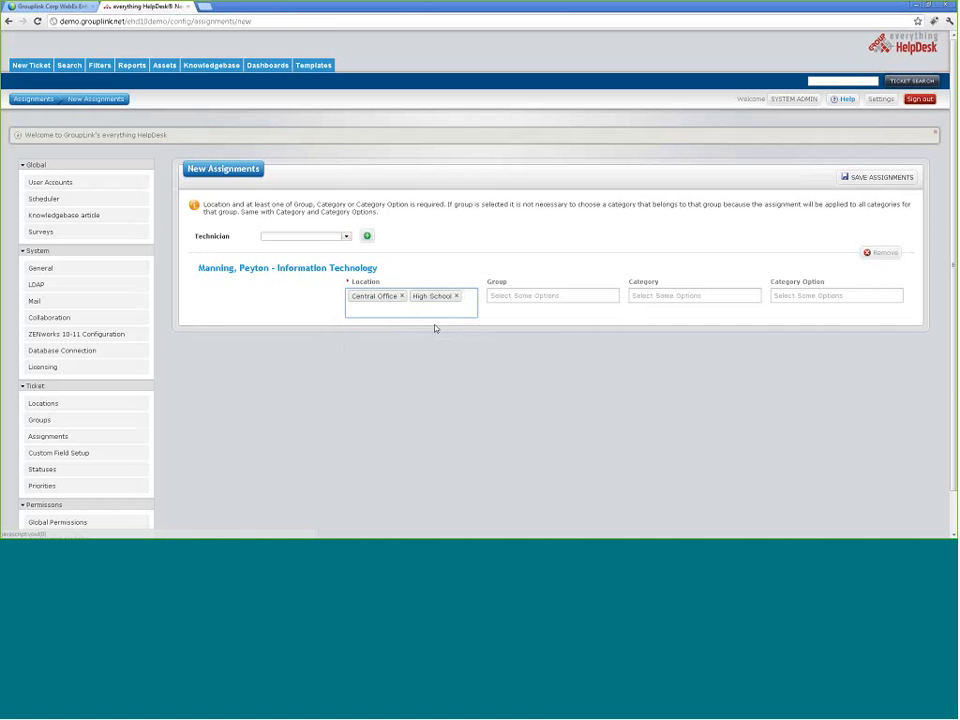
left_click(435, 318)
left_click(439, 342)
left_click(460, 314)
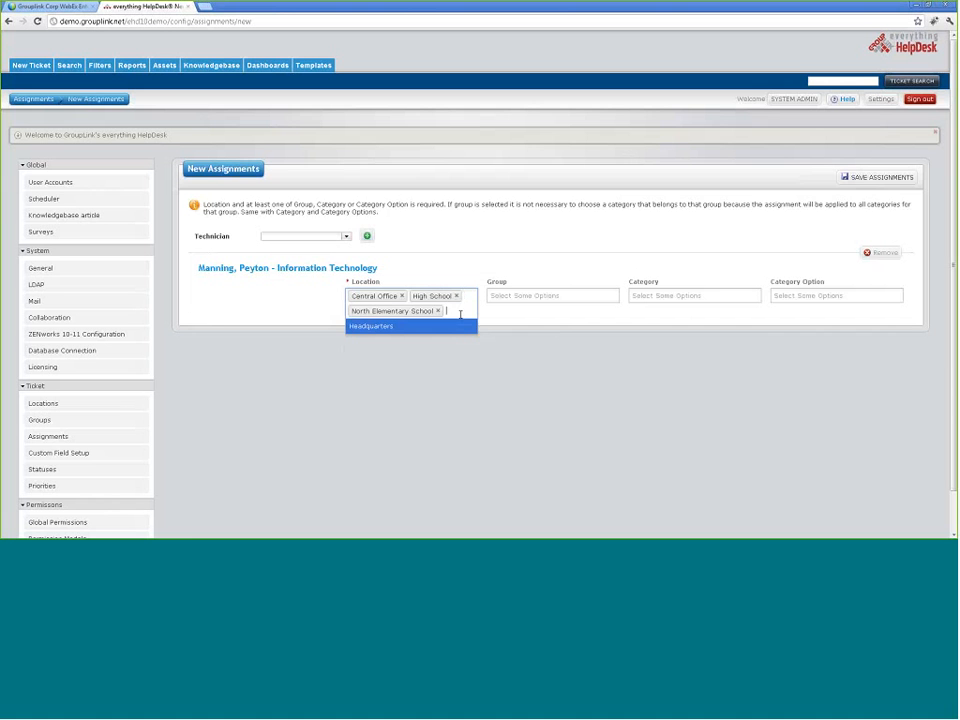
left_click(454, 327)
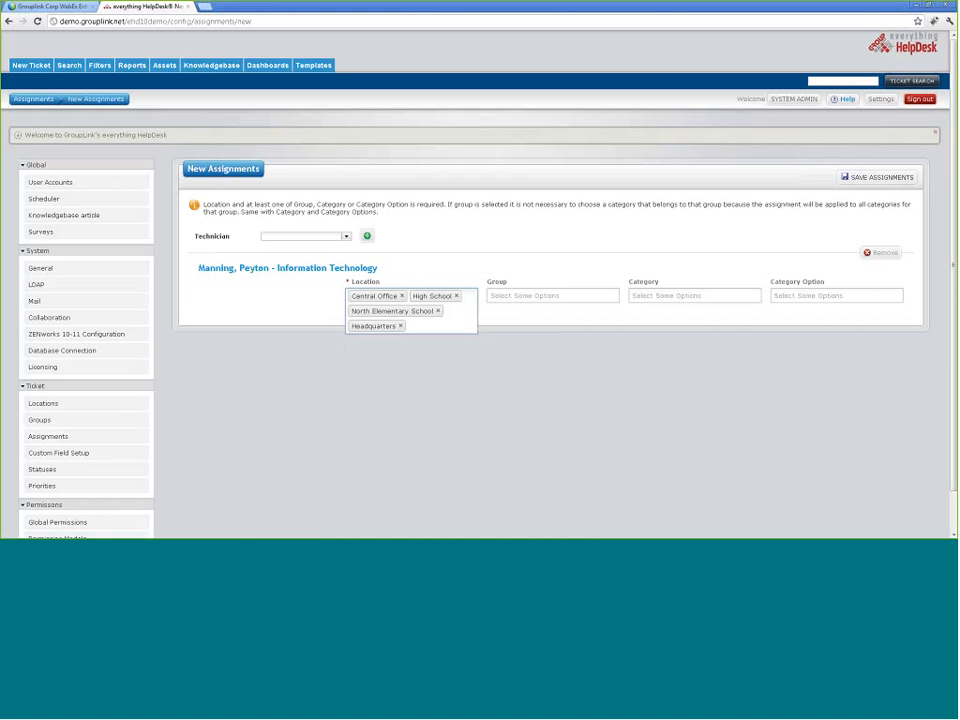
Step: Go to the saved ticket filters and start a blank New Filter
left_click(97, 66)
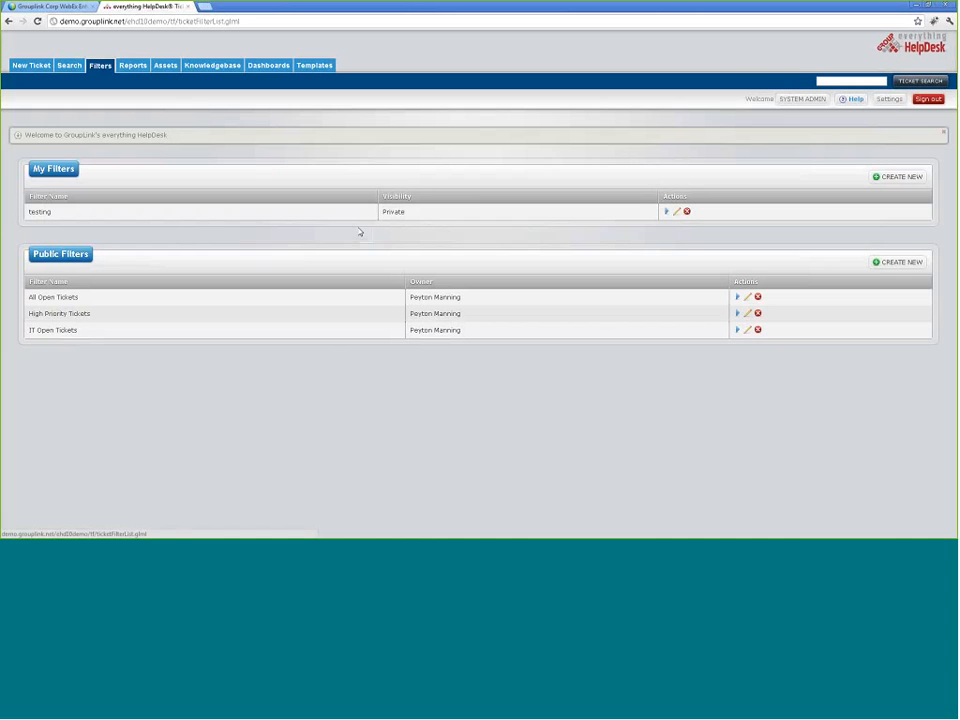
left_click(68, 66)
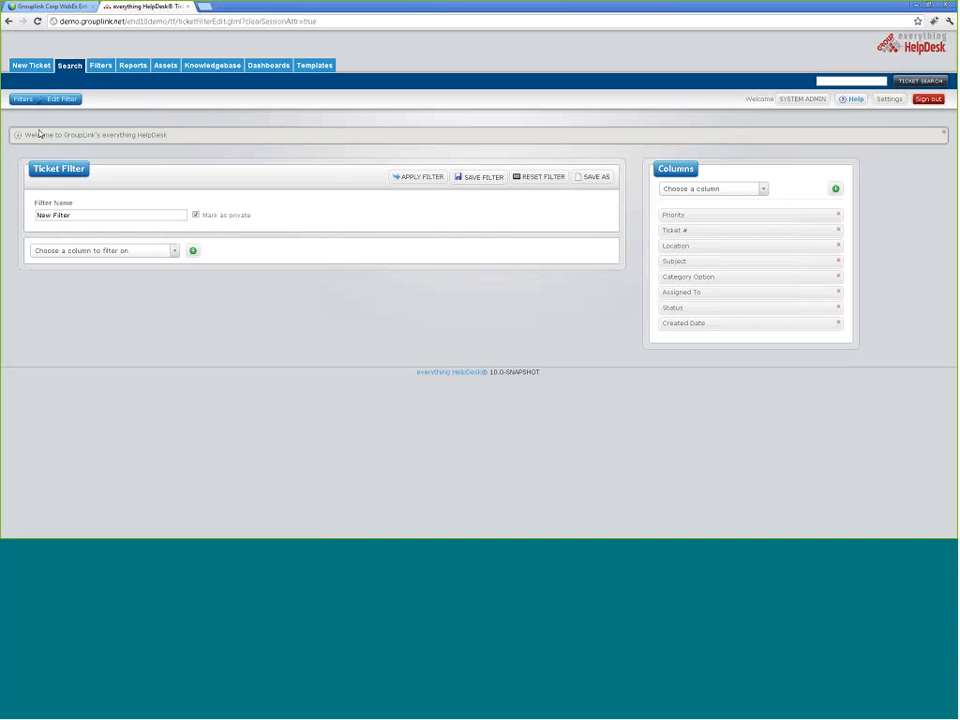
Step: Add a Status condition set to Not equals Closed
left_click(174, 252)
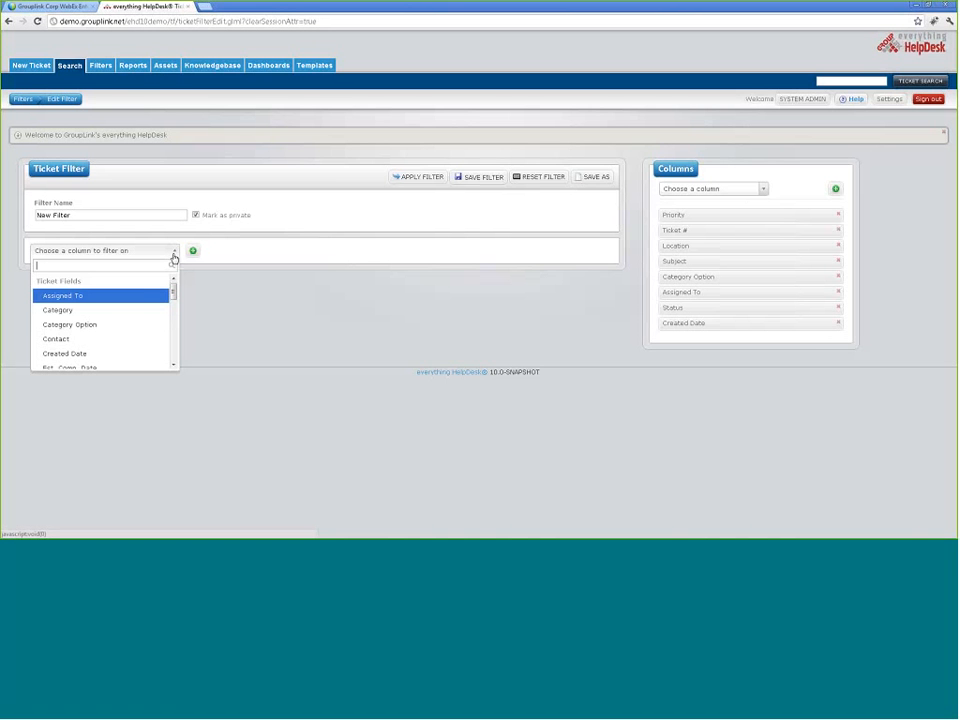
scroll(141, 313, "down", 3)
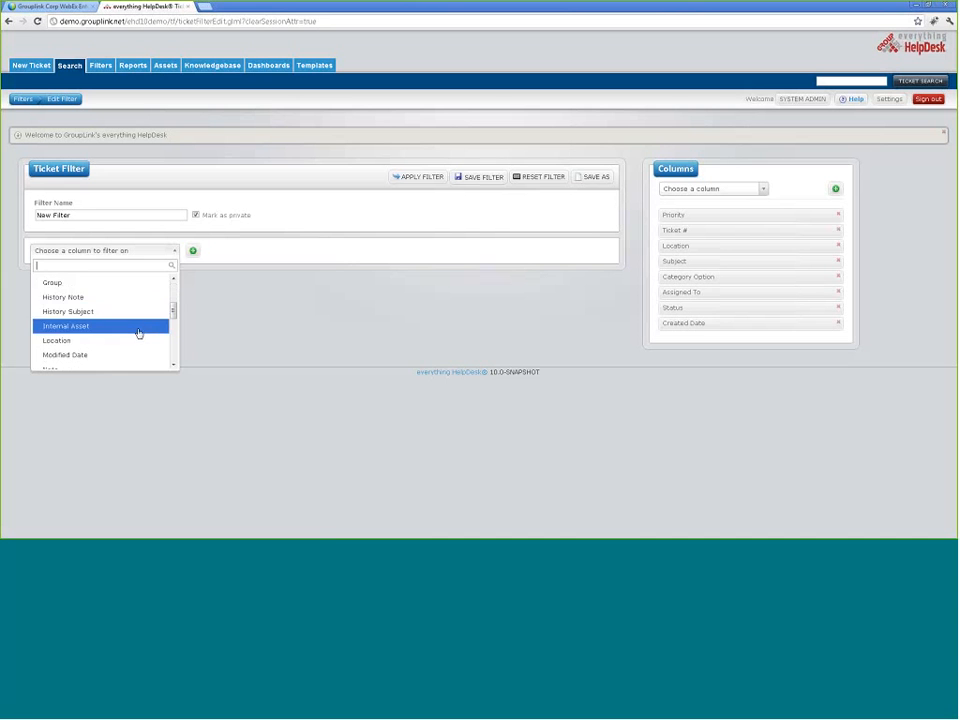
scroll(138, 333, "down", 5)
left_click(138, 297)
left_click(193, 251)
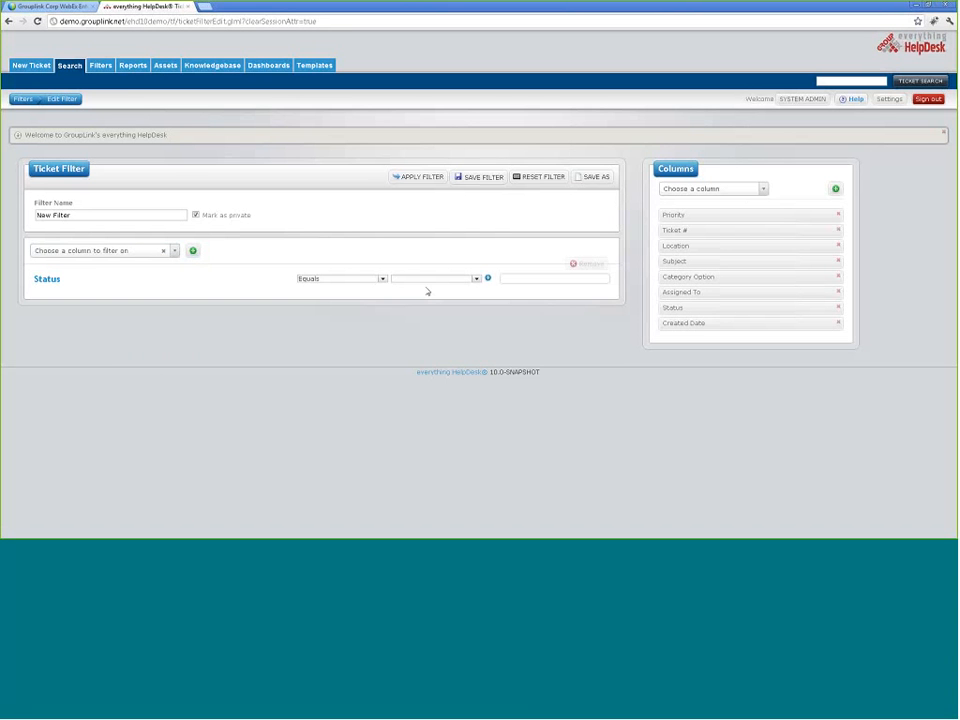
left_click(475, 279)
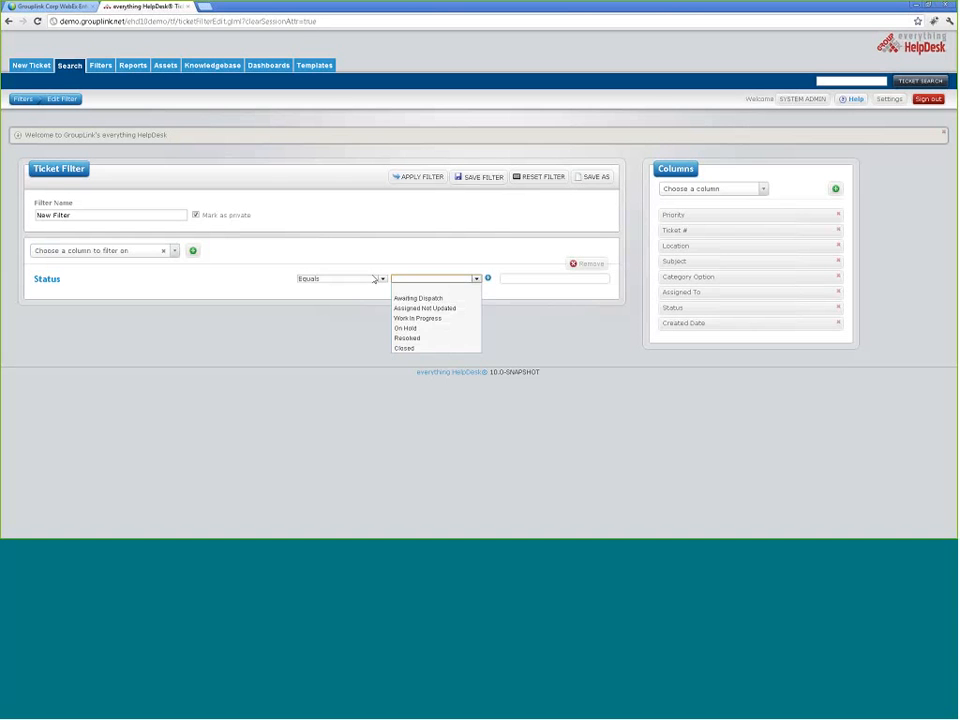
left_click(381, 279)
left_click(377, 298)
left_click(477, 282)
left_click(447, 350)
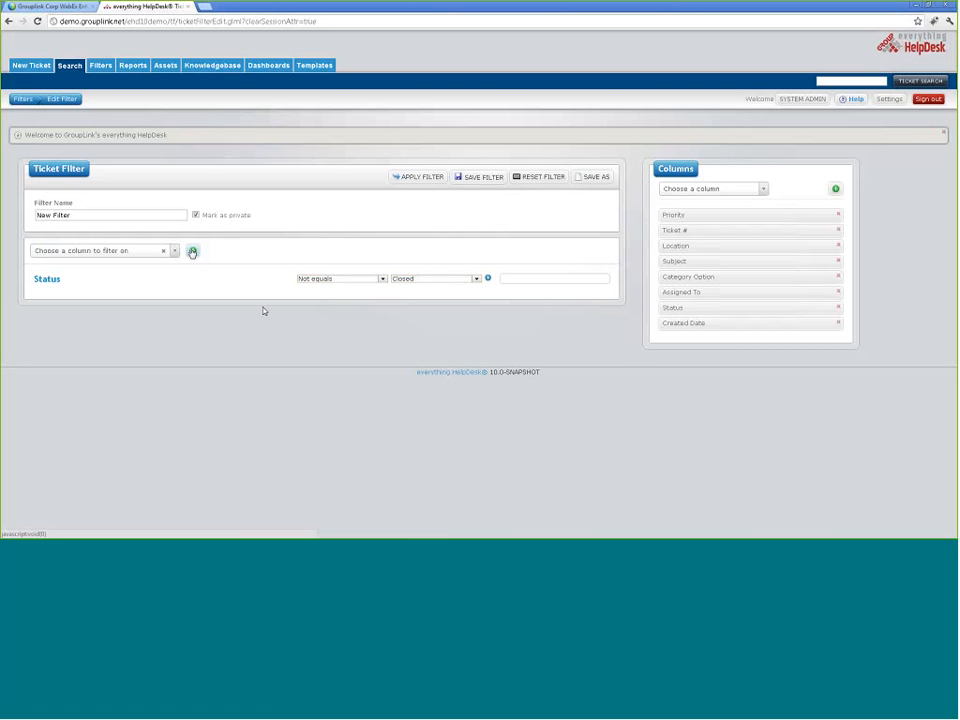
Step: Add a Priority condition set to High
left_click(175, 257)
left_click_drag(174, 290, 171, 330)
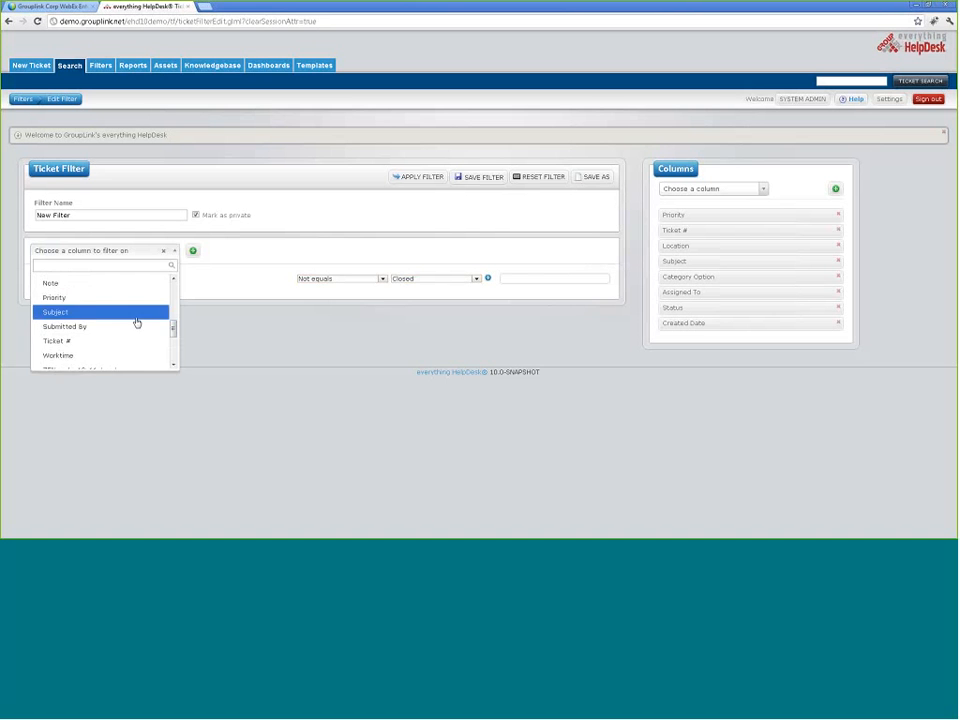
left_click(144, 294)
left_click(193, 251)
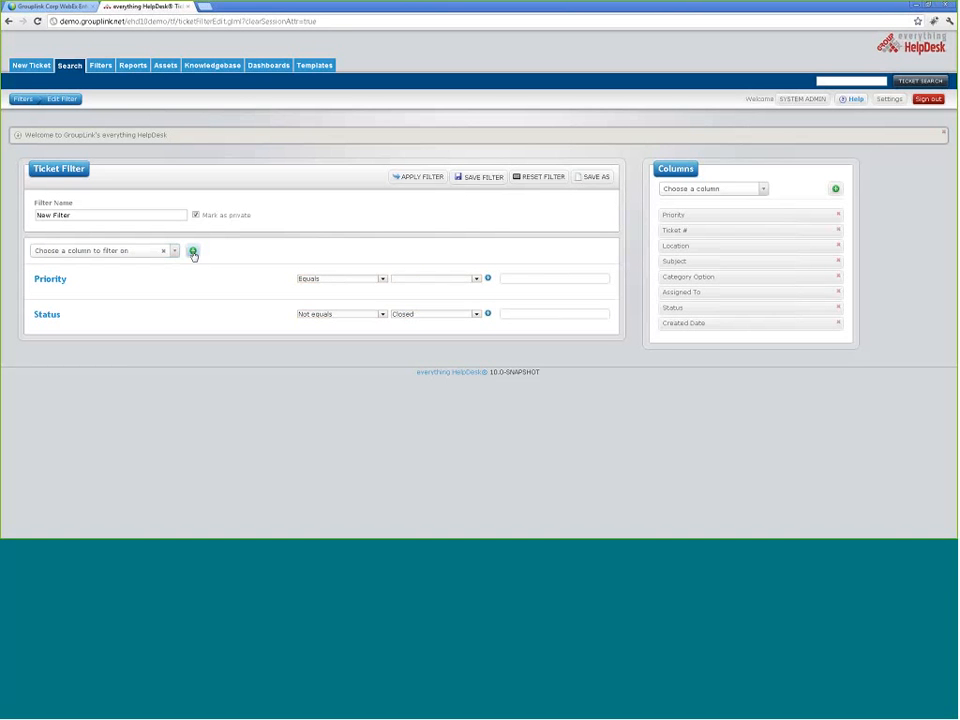
left_click(476, 278)
left_click(462, 299)
Step: Add an Assigned To condition matching a specific manager
left_click(179, 254)
left_click(133, 281)
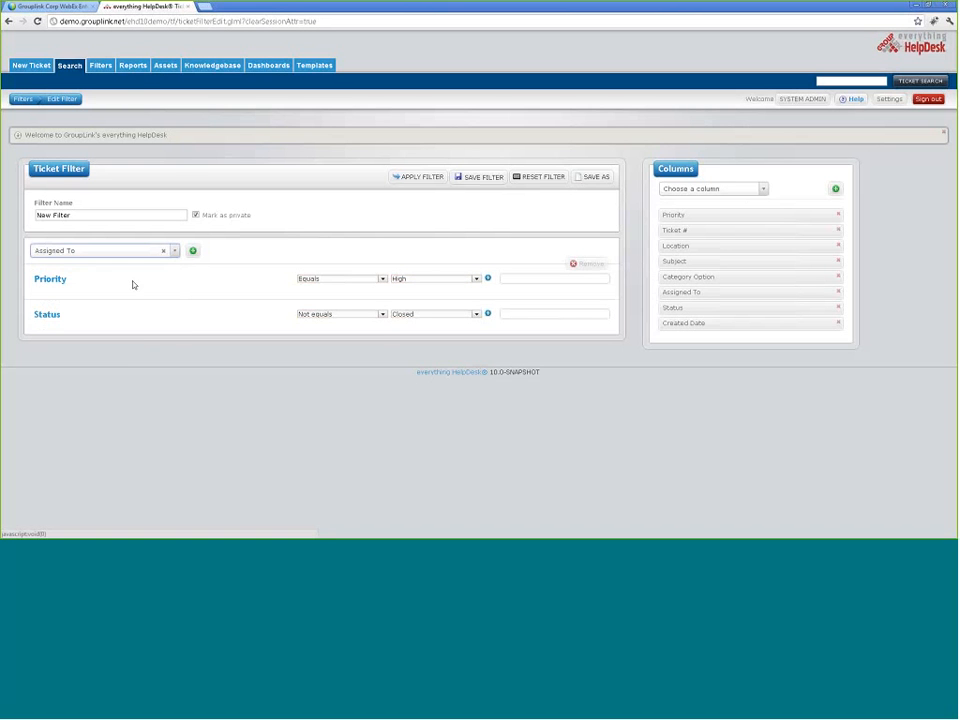
left_click(192, 251)
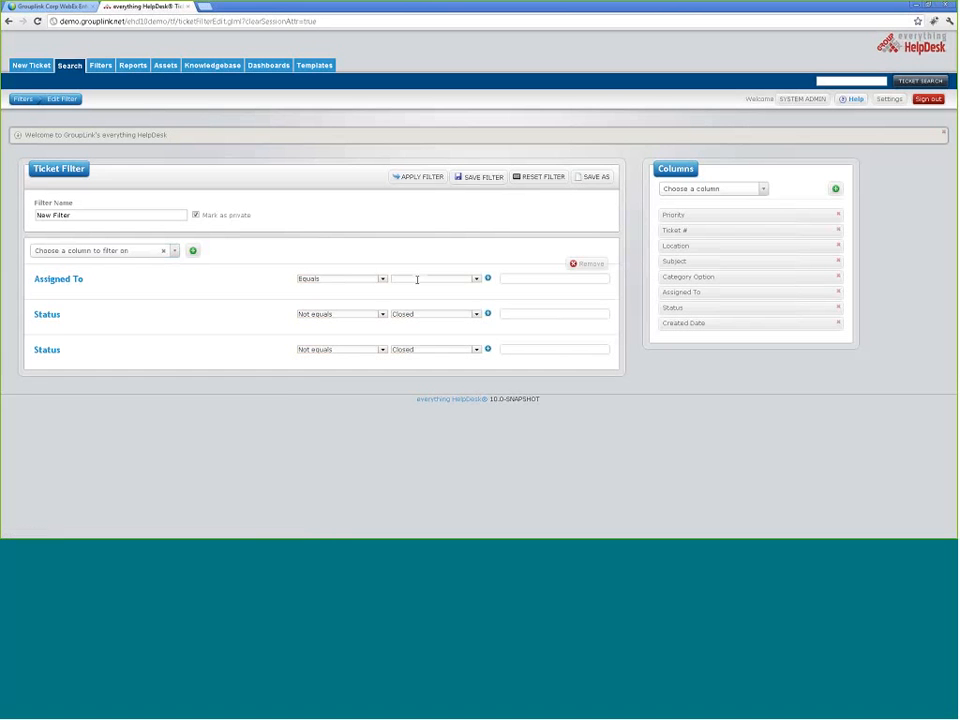
left_click(476, 280)
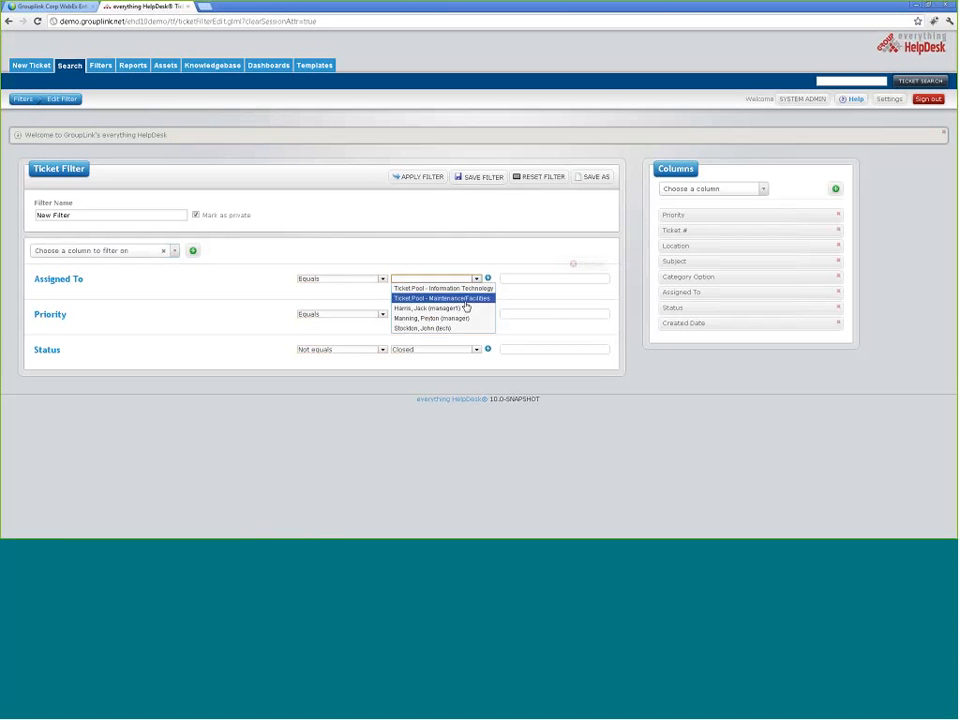
left_click(465, 306)
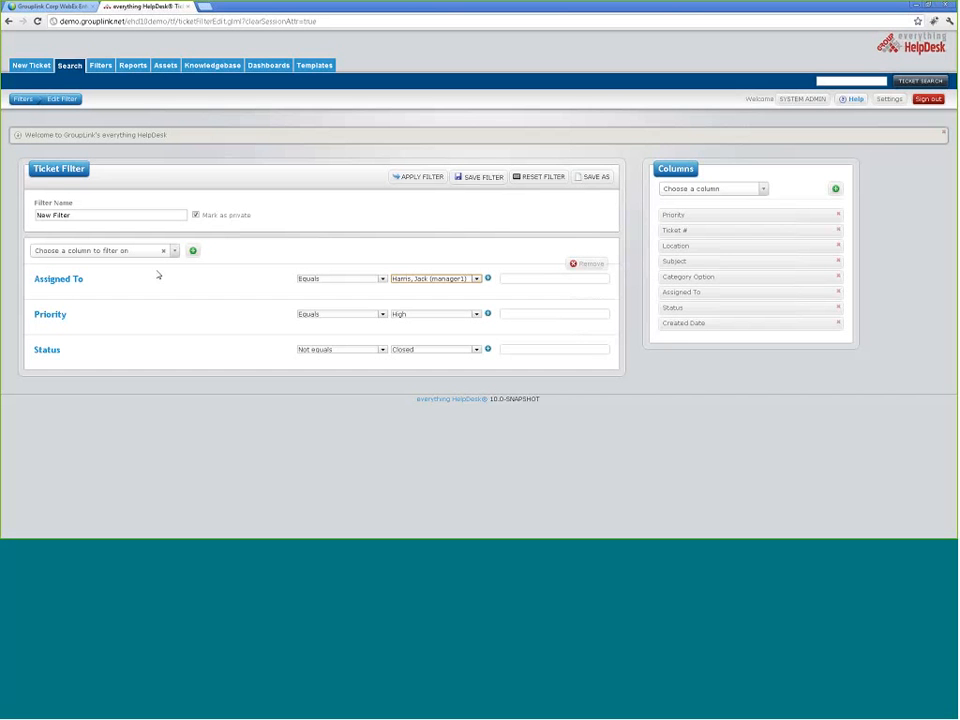
Step: Keep the Status operator at Not equals and browse the available result columns
left_click(382, 349)
left_click(263, 311)
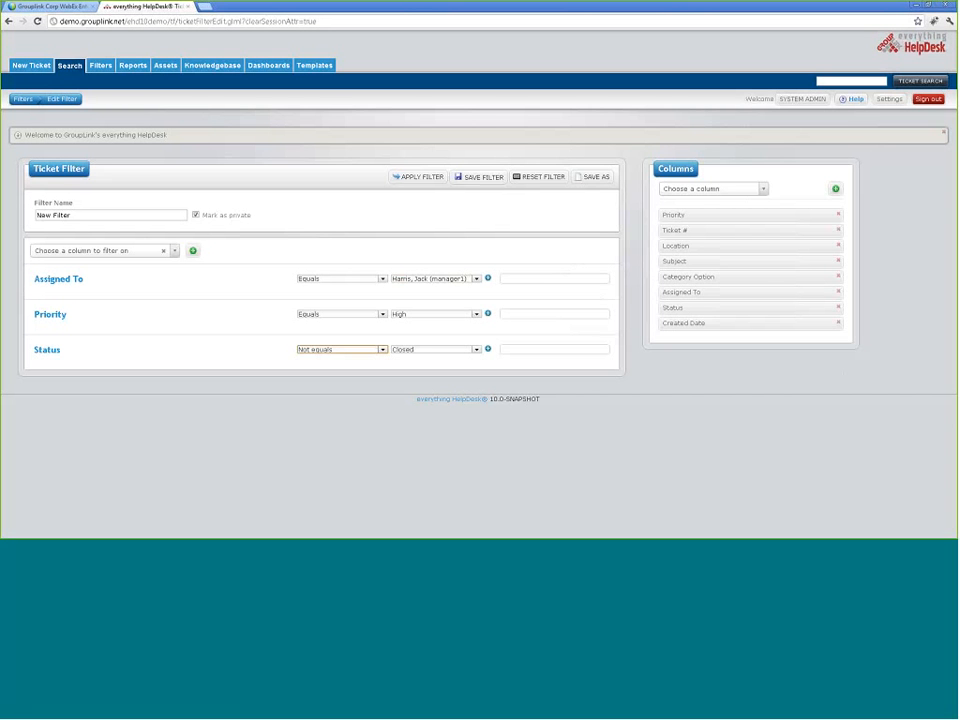
left_click(762, 189)
left_click_drag(762, 237, 763, 264)
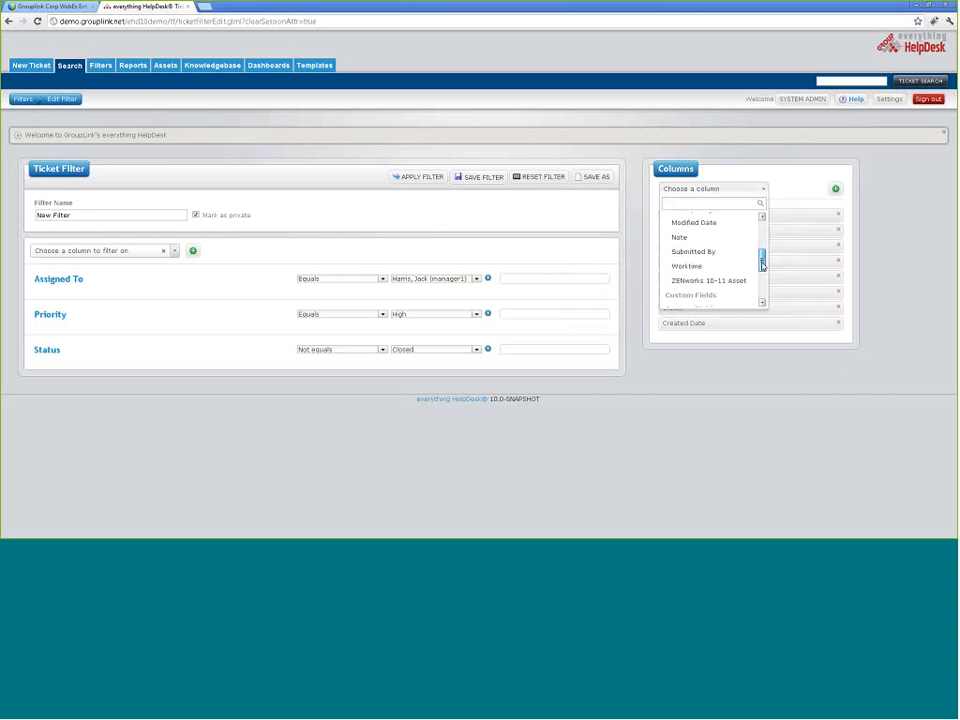
Step: Add a Note result column and move it up to sit right after Ticket #
left_click(716, 238)
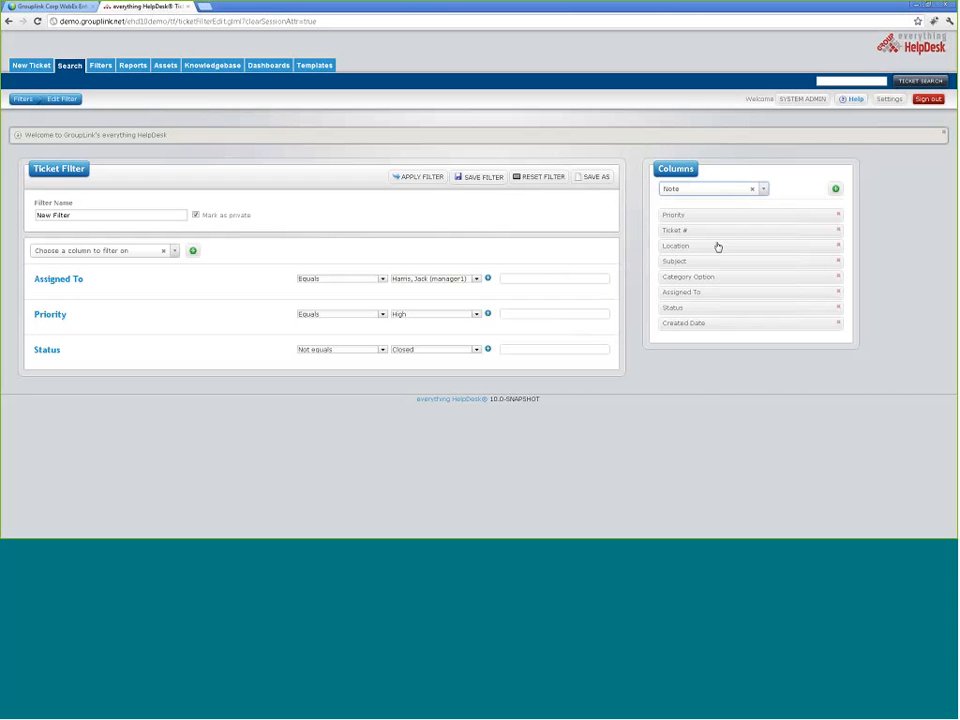
left_click(835, 193)
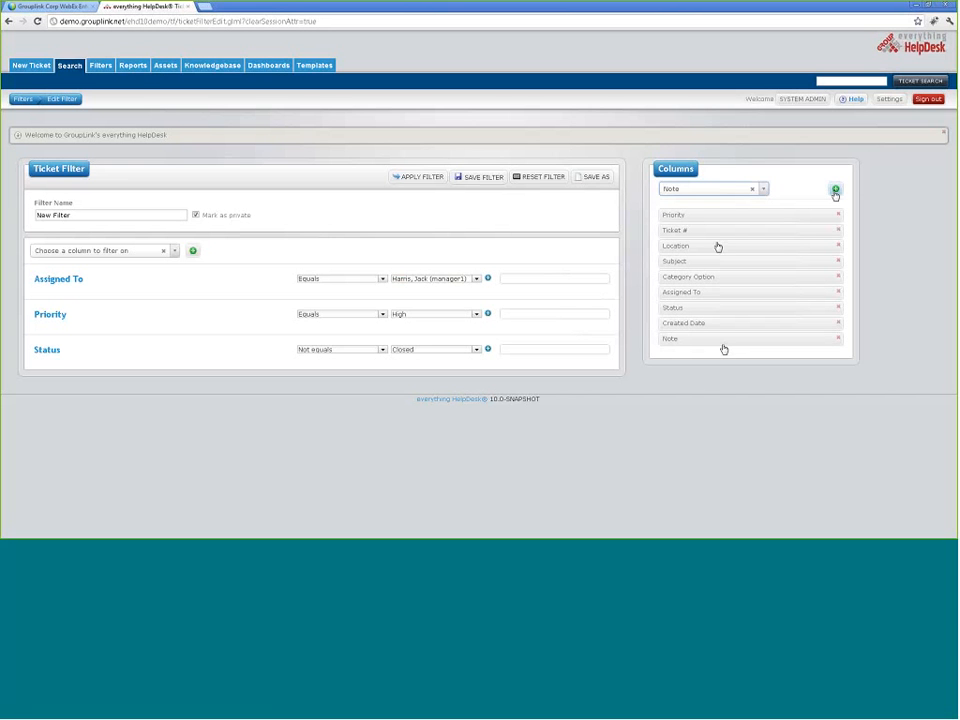
left_click_drag(722, 343, 716, 240)
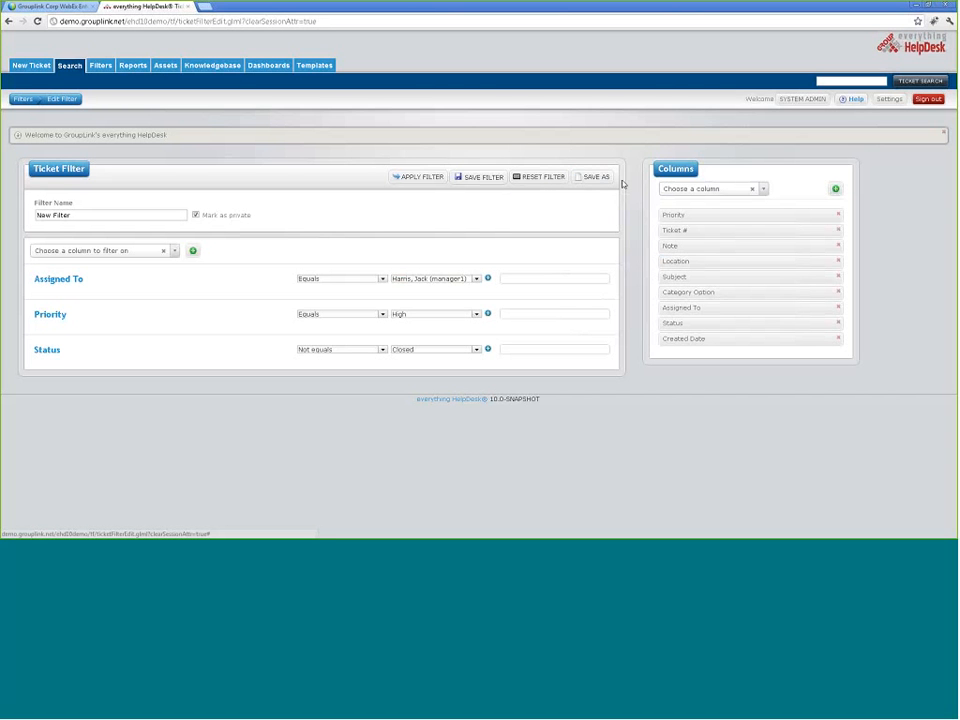
left_click(425, 179)
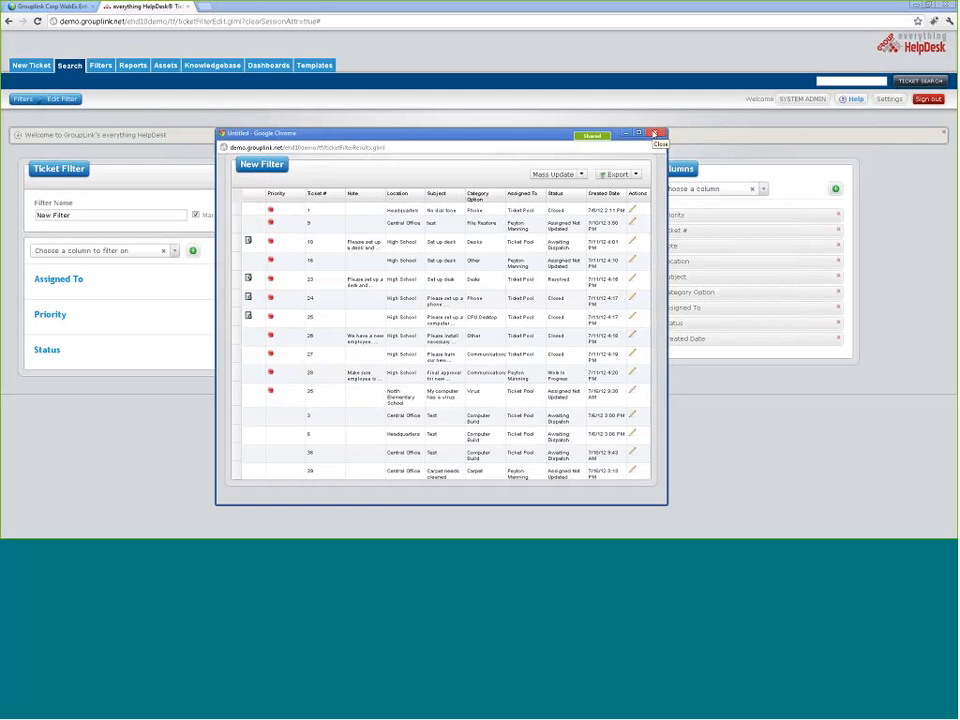
left_click(654, 133)
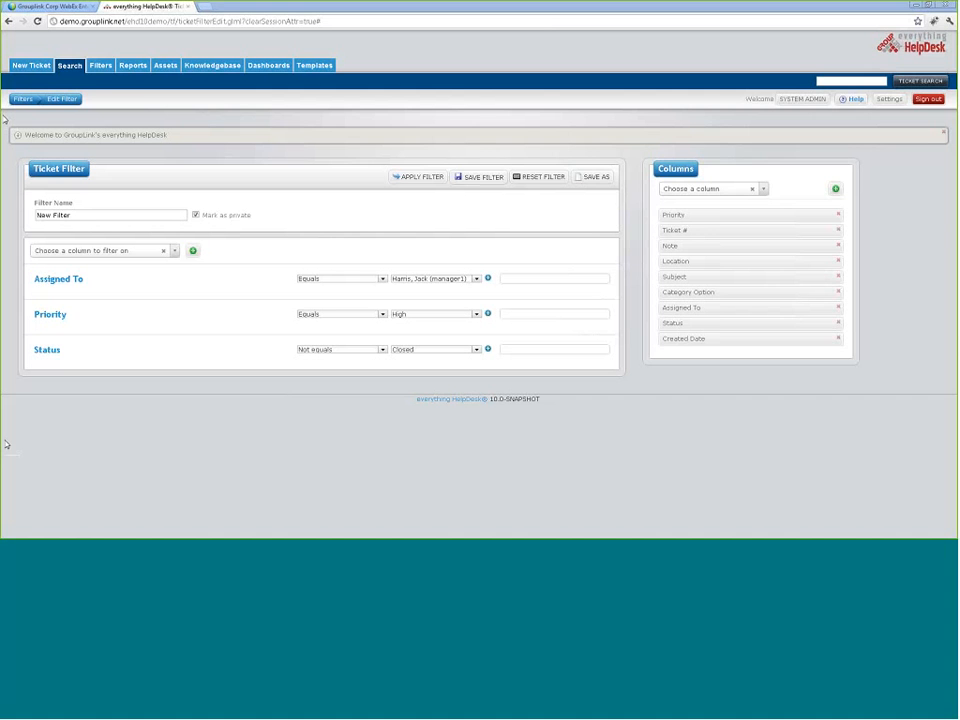
Step: Open Settings > Global Permissions and begin editing the Manage Dashboards permission
left_click(886, 99)
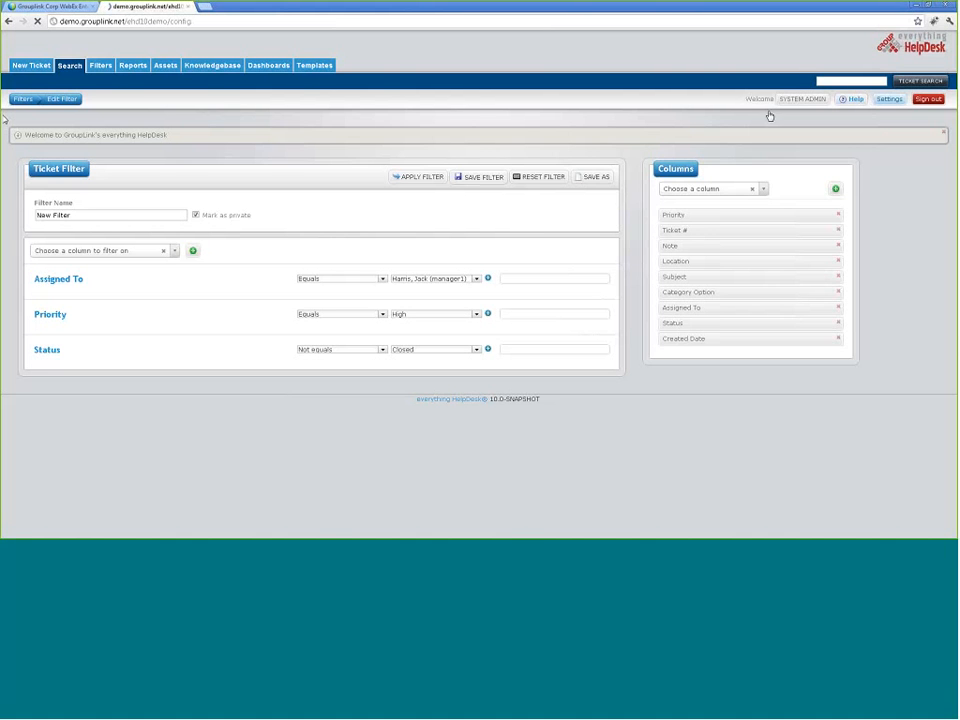
scroll(92, 485, "down", 1)
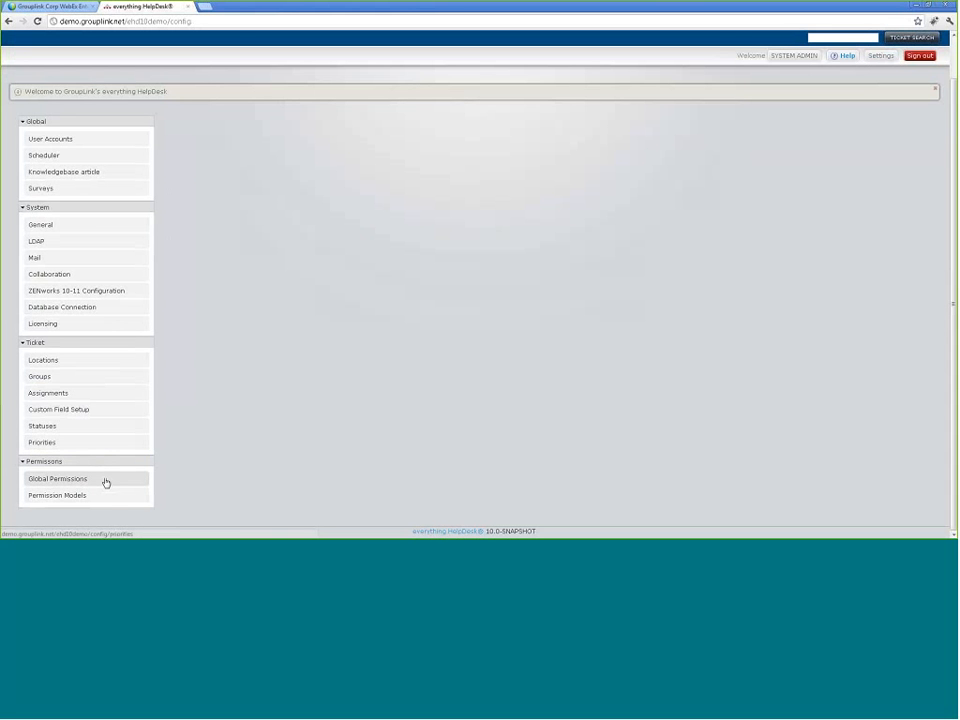
left_click(105, 483)
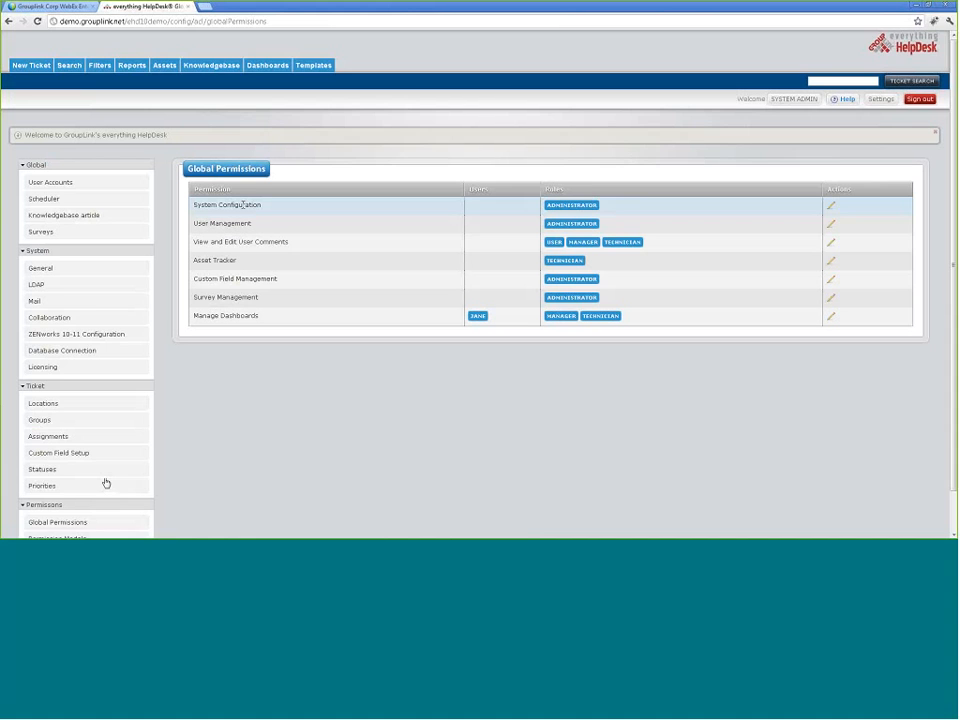
scroll(243, 204, "down", 1)
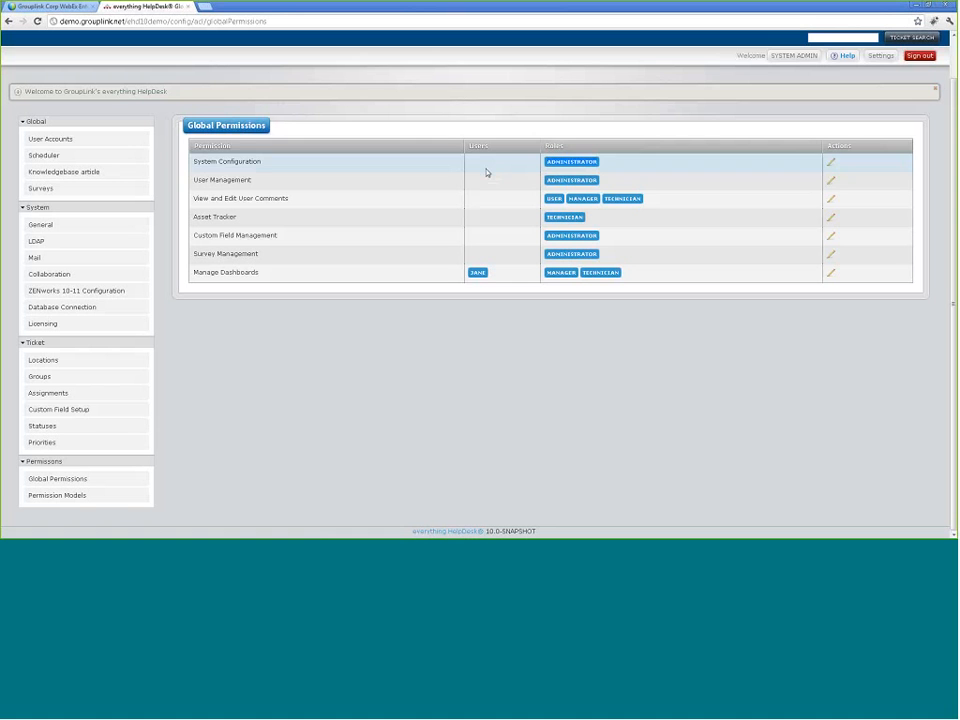
left_click(831, 166)
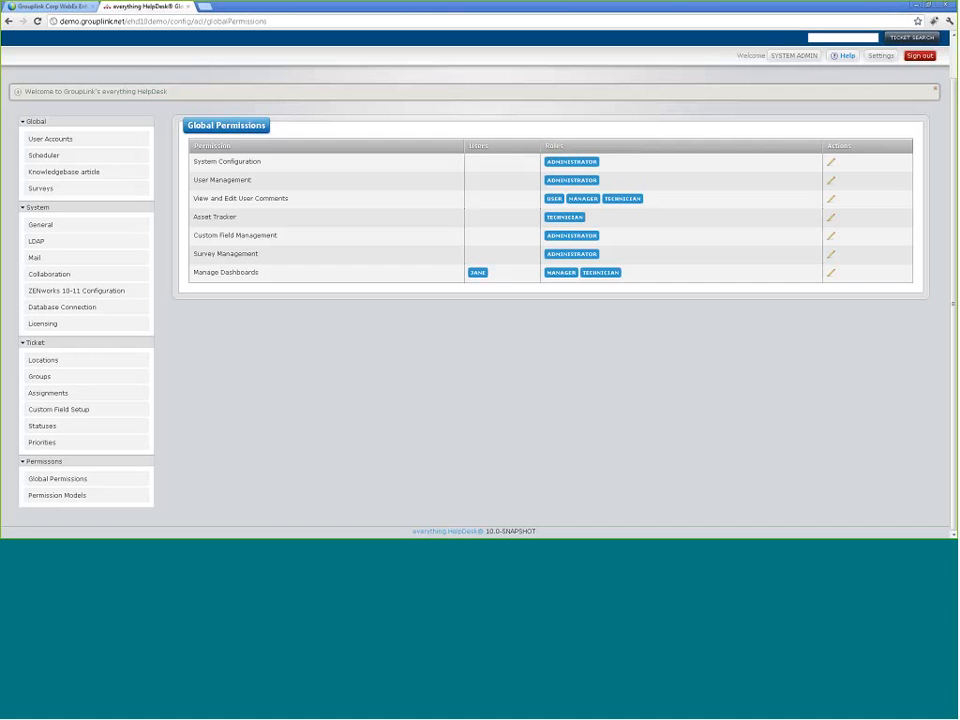
Step: Add one more user to Manage Dashboards, replacing a mistaken pick, save, and return to Global Permissions
left_click(830, 275)
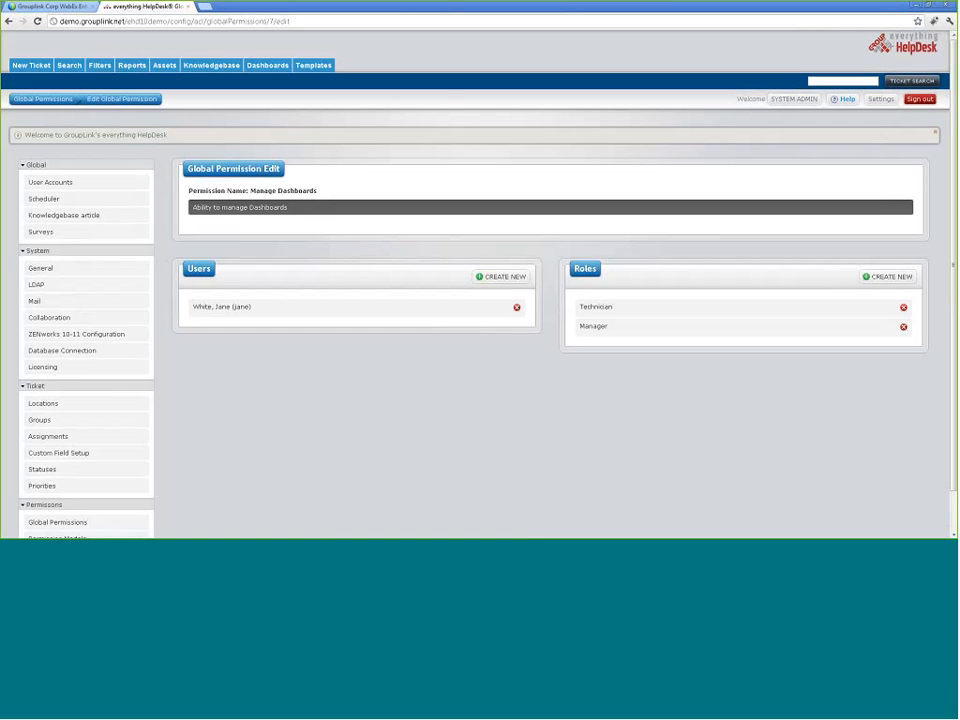
scroll(467, 351, "down", 2)
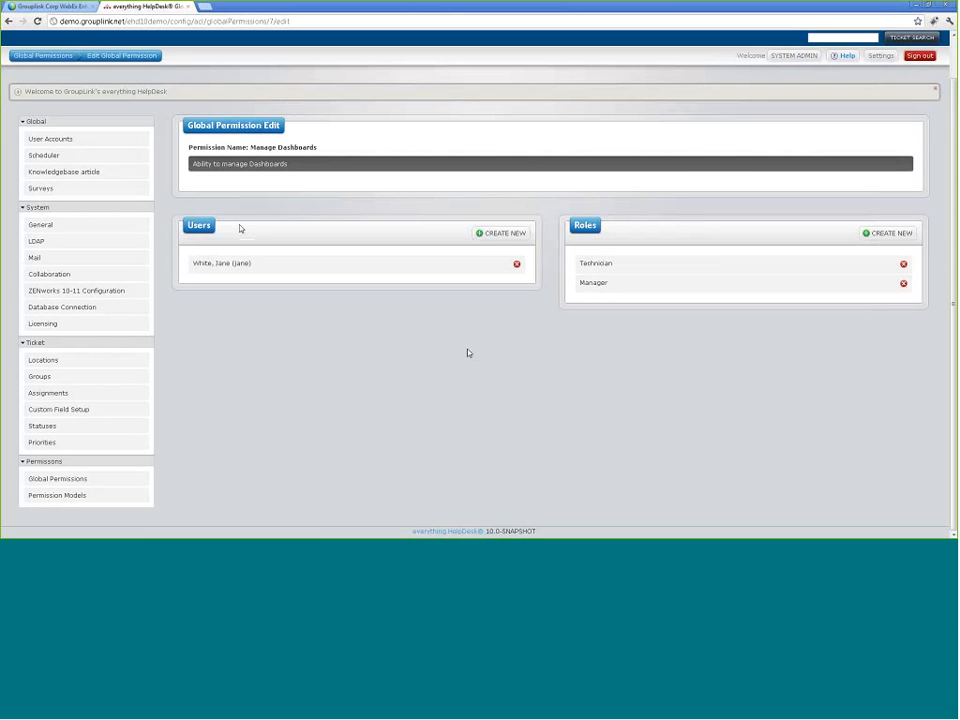
left_click(505, 236)
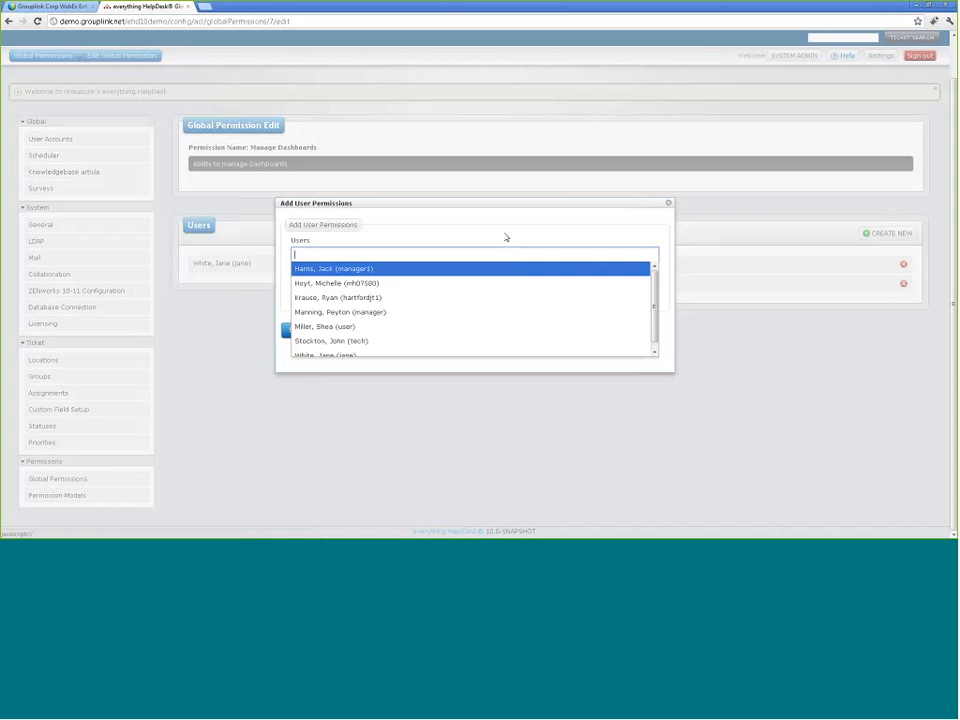
left_click(367, 272)
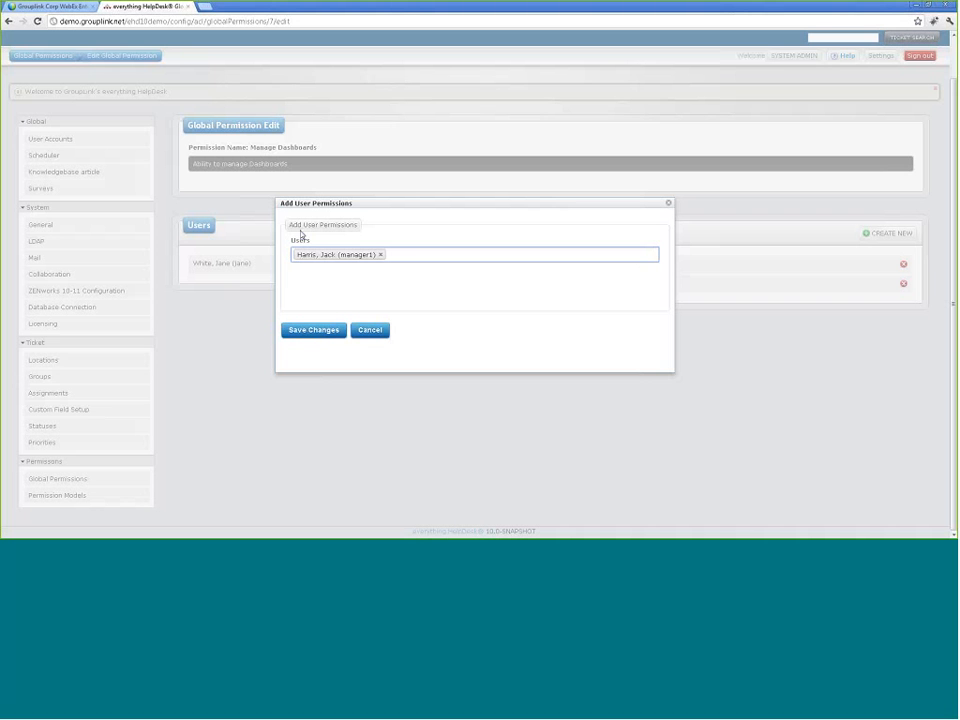
left_click(381, 255)
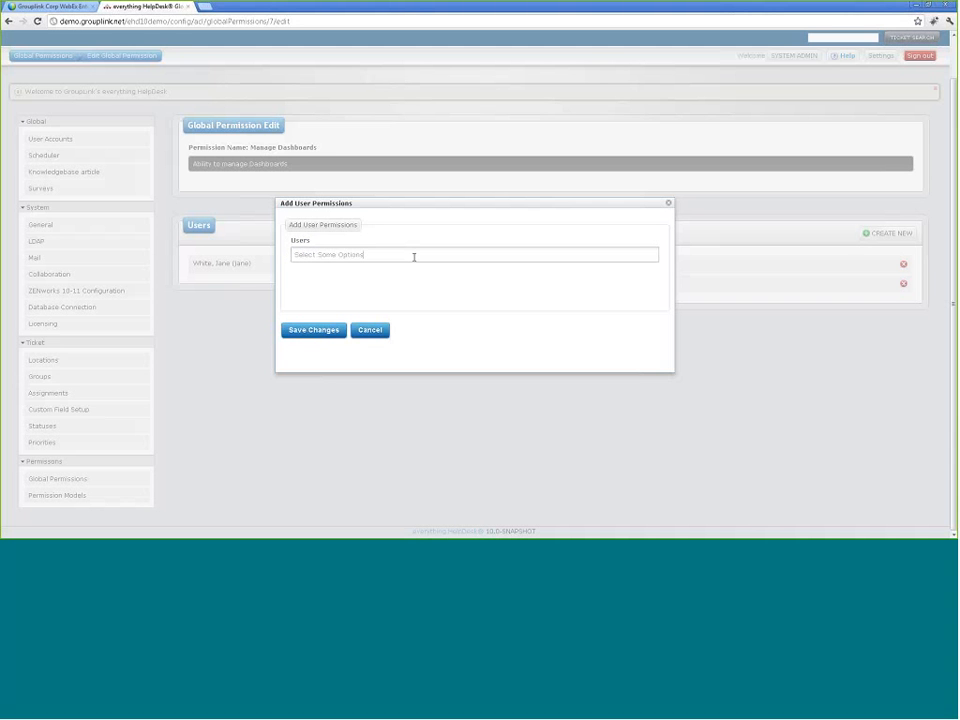
left_click(414, 257)
scroll(491, 317, "down", 1)
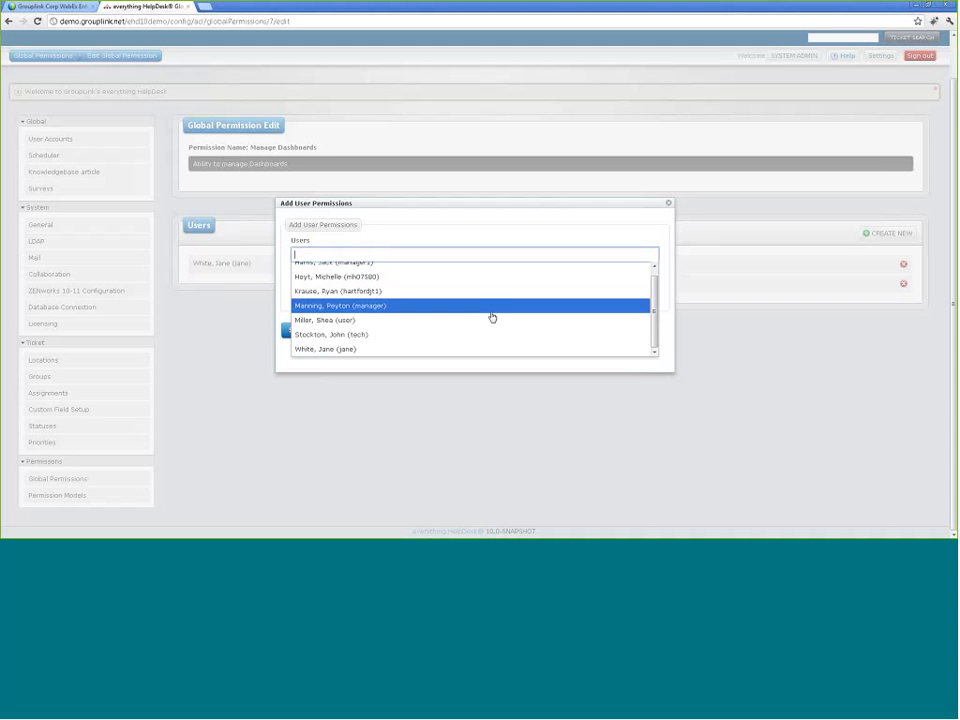
left_click(490, 320)
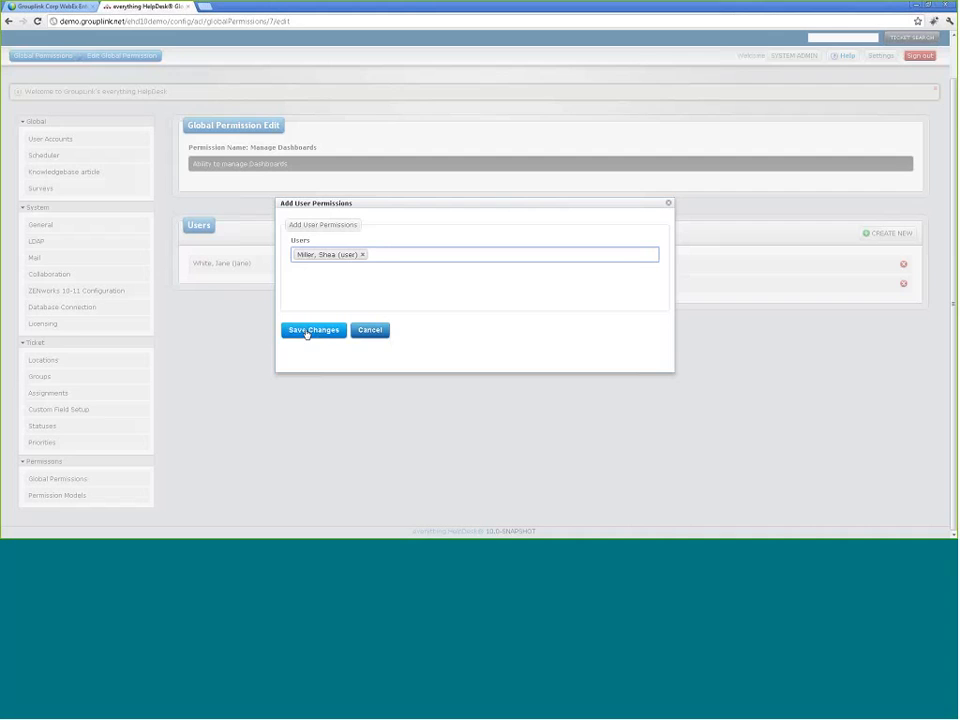
left_click(311, 331)
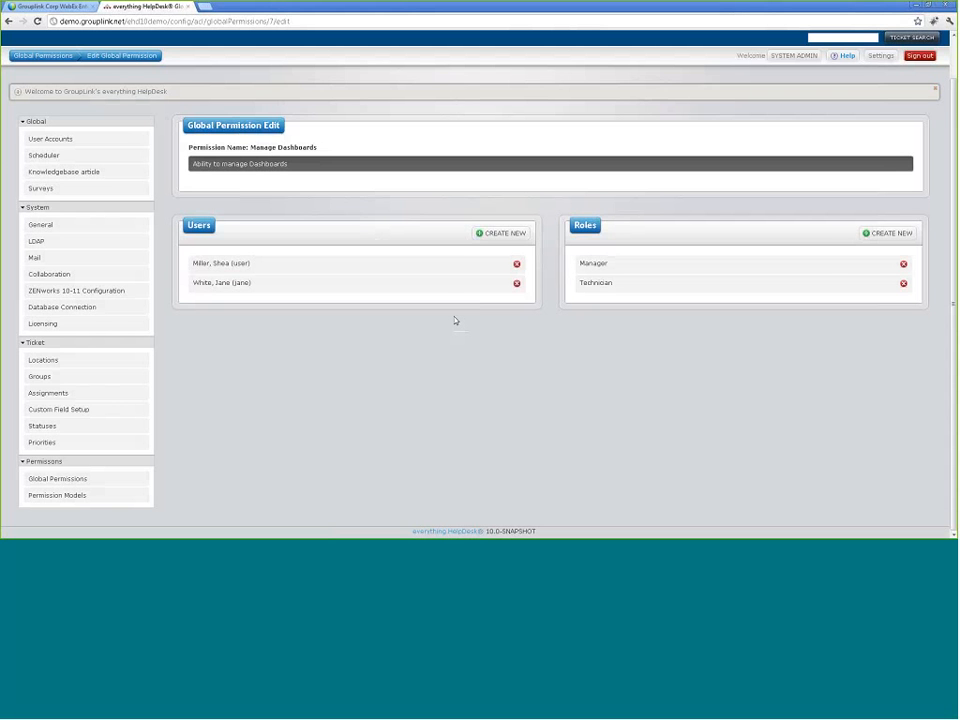
left_click(58, 479)
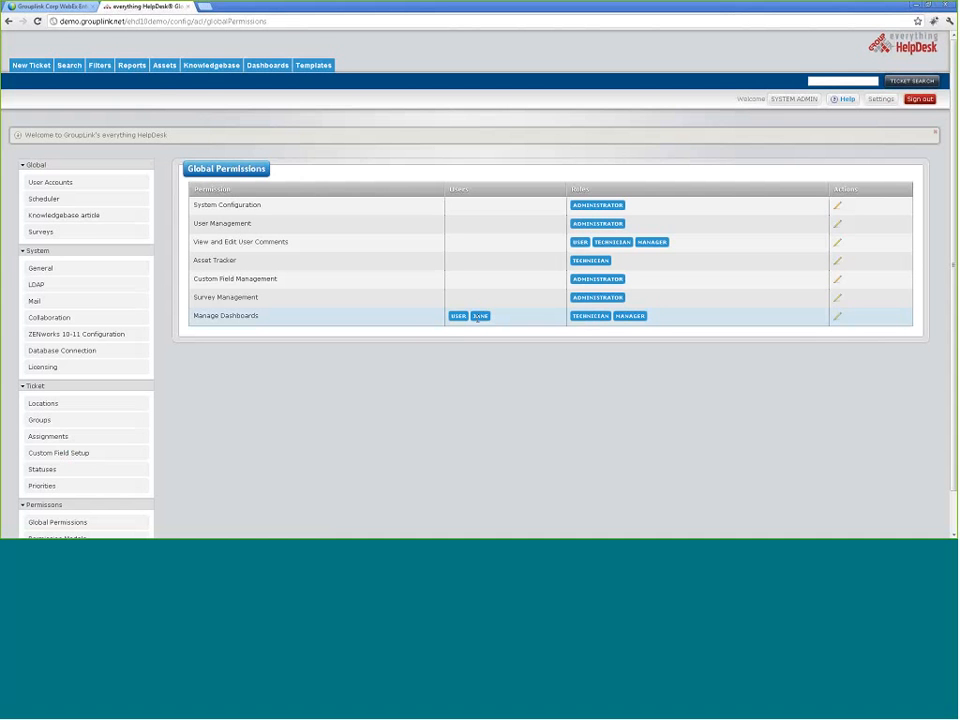
Step: Reopen Manage Dashboards, remove the newly added user, and go back to the permissions list
left_click(838, 318)
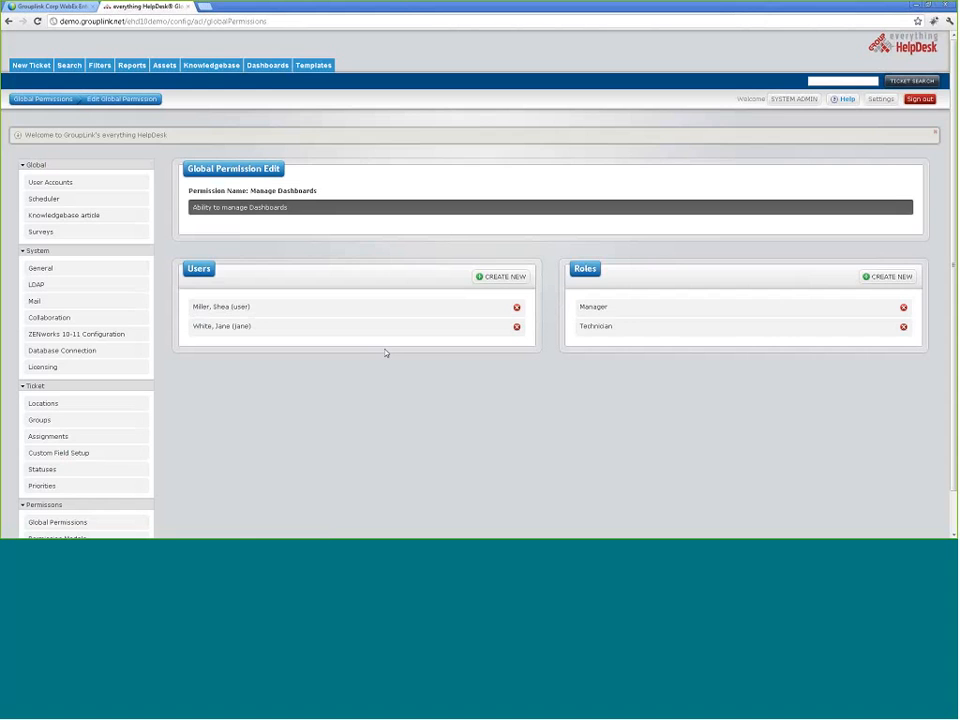
left_click(518, 309)
scroll(158, 466, "down", 1)
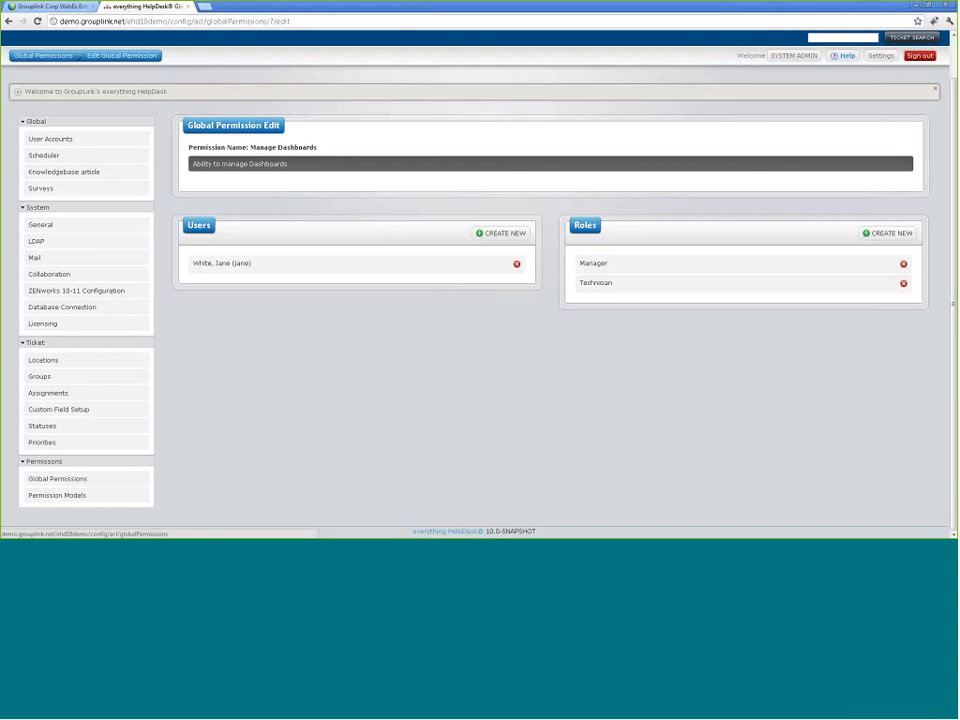
left_click(59, 57)
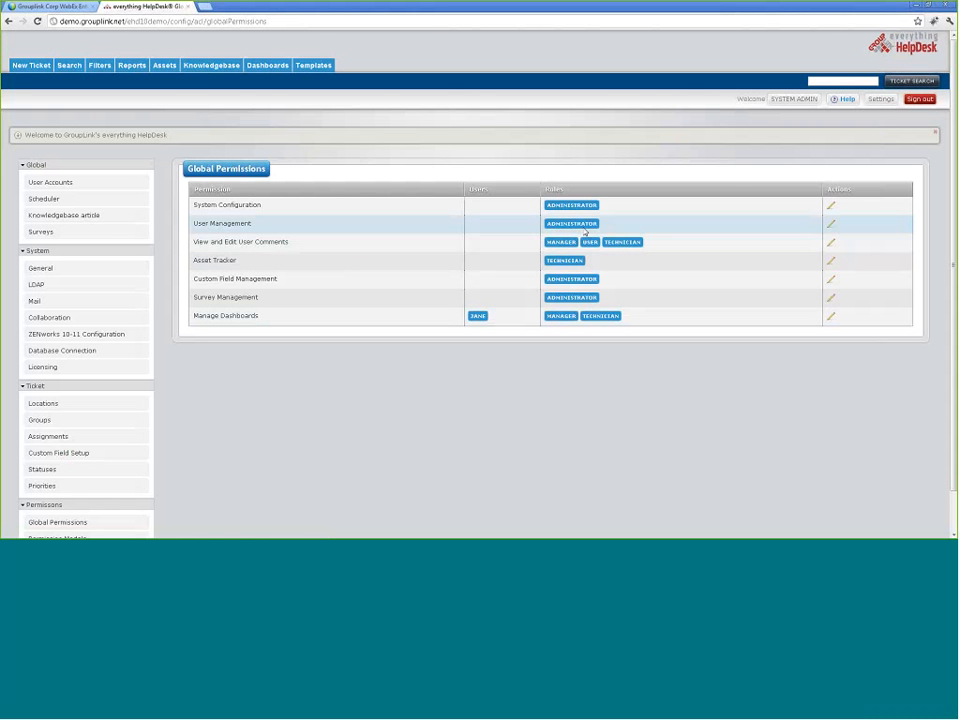
Step: Add the User role to the User Management permission and save
left_click(832, 226)
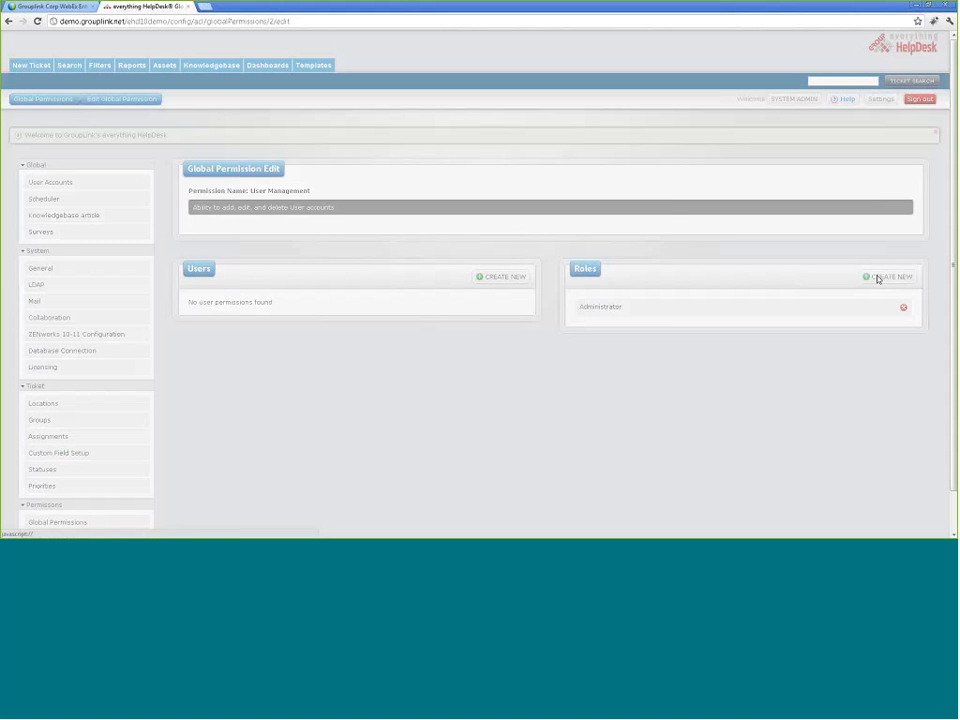
left_click(884, 276)
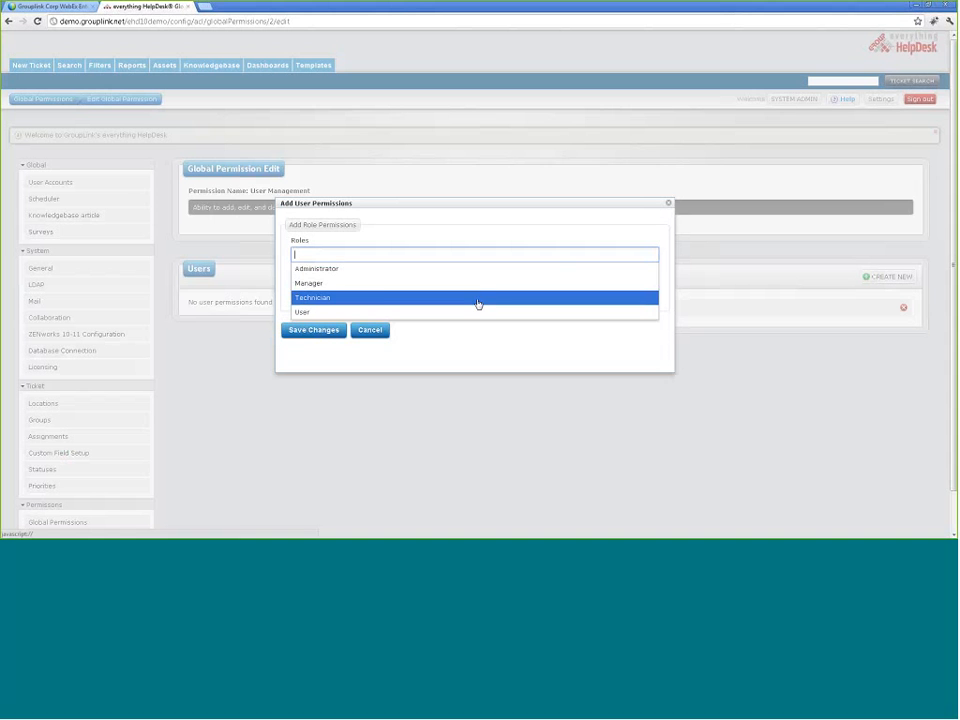
left_click(343, 313)
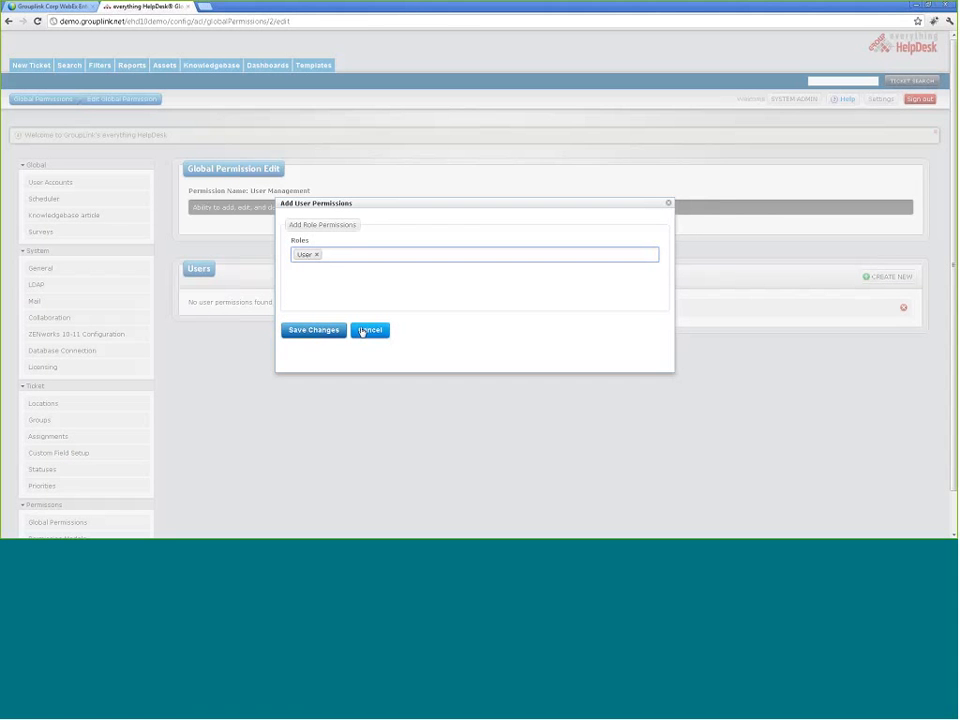
left_click(313, 330)
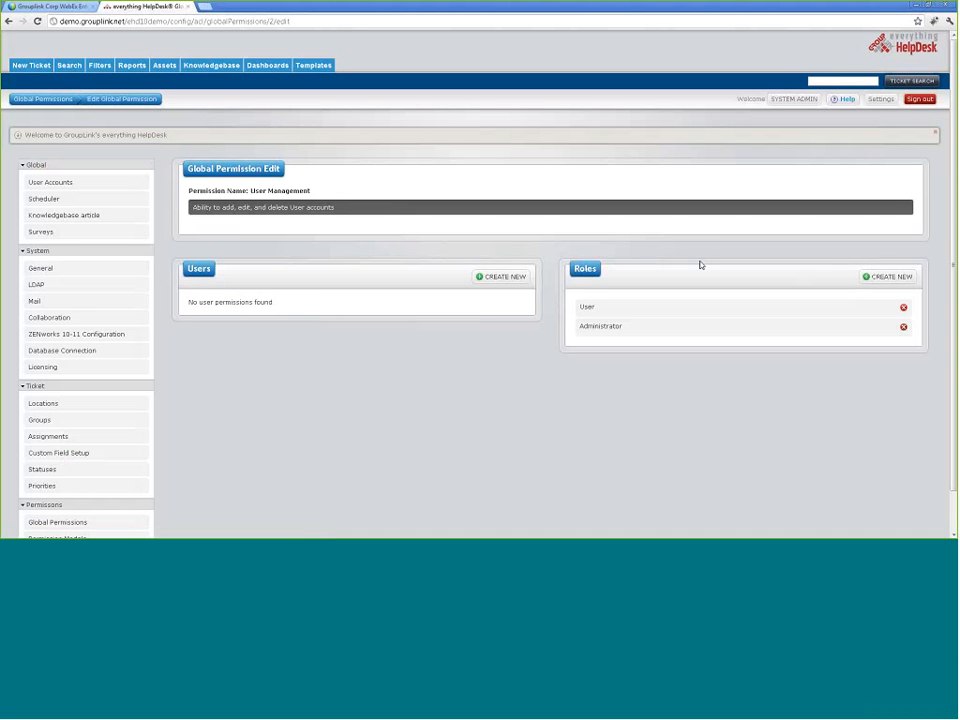
Step: Remove the User role from User Management again and open Permission Models
left_click(903, 307)
scroll(362, 324, "down", 1)
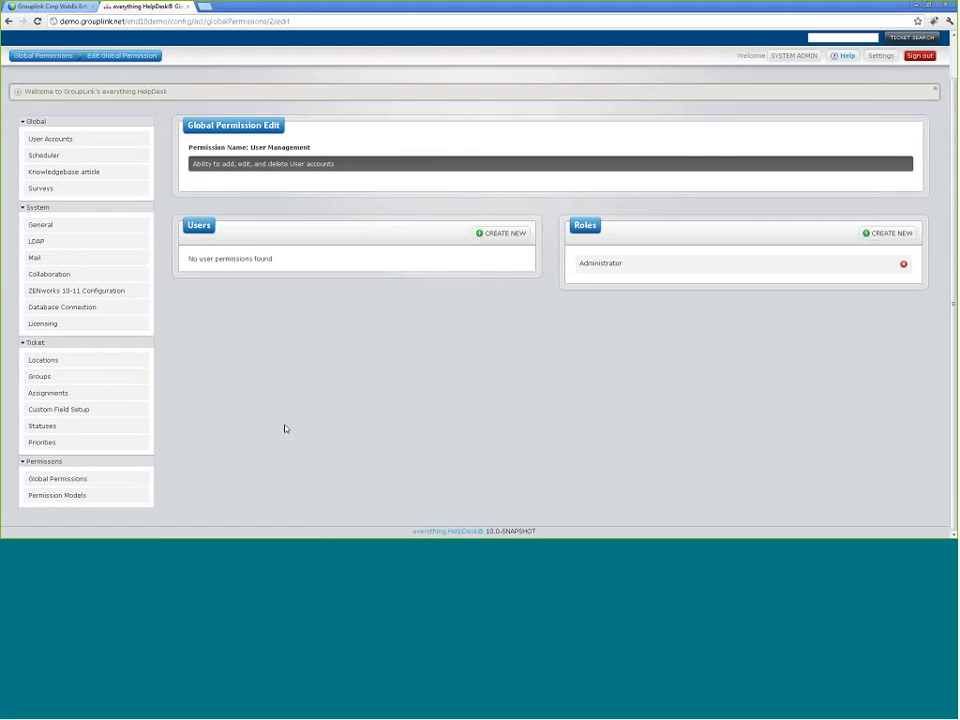
left_click(75, 480)
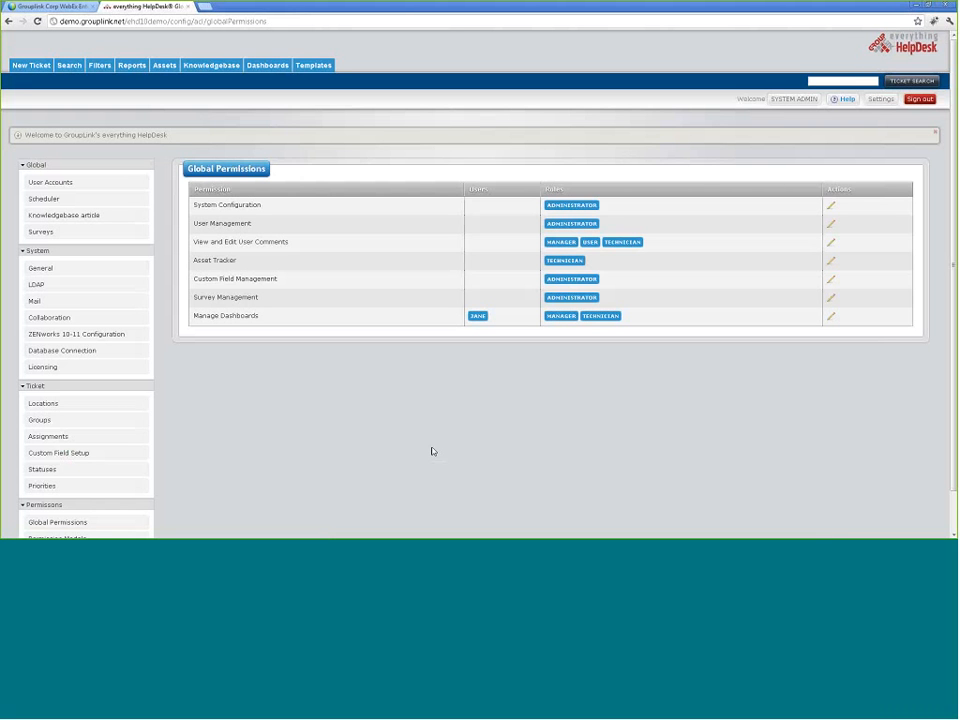
scroll(386, 403, "down", 1)
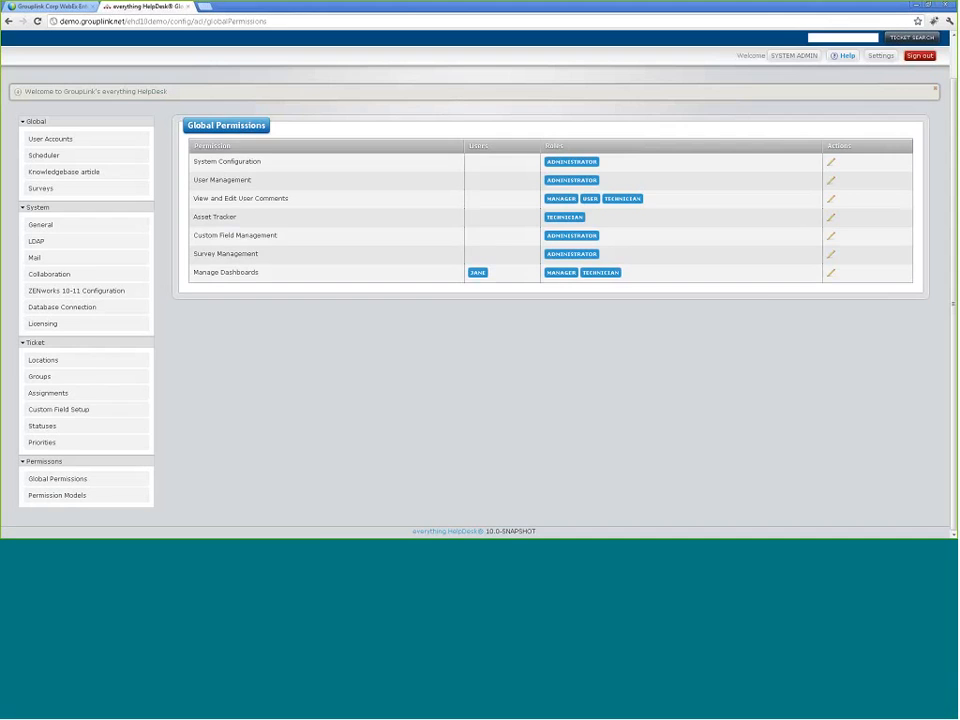
left_click(62, 495)
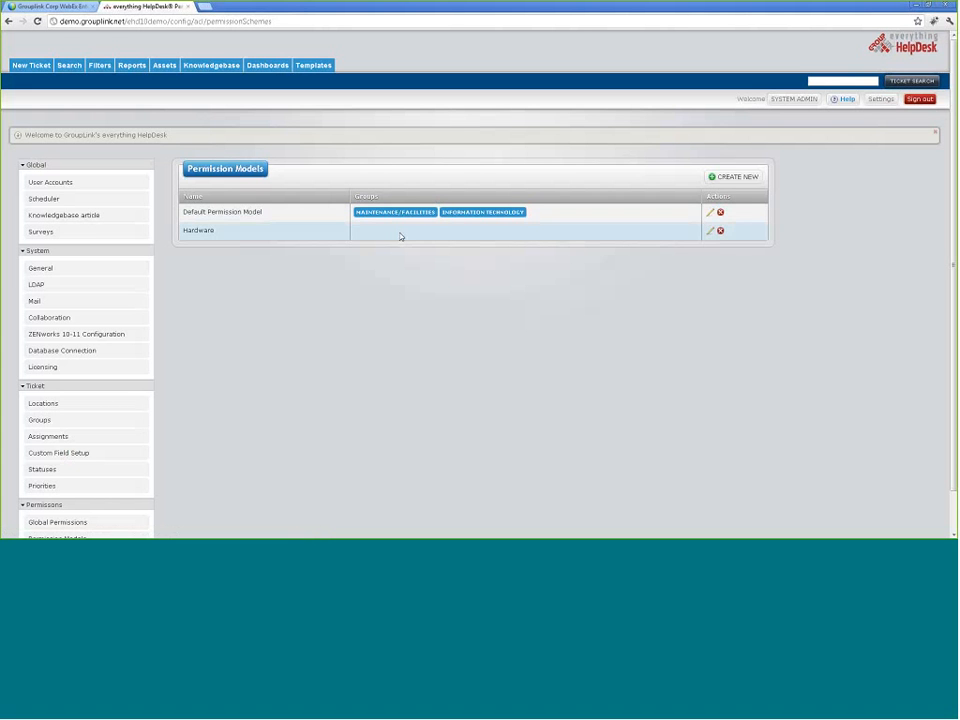
Step: Open the Default Permission Model and scroll through its settings
left_click(710, 214)
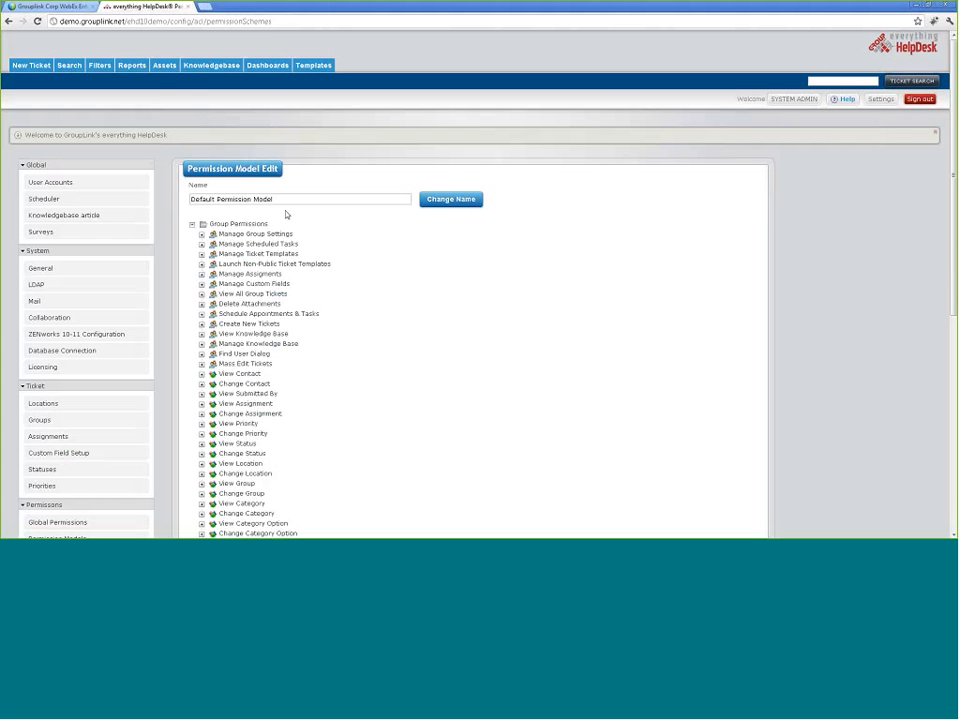
scroll(305, 230, "down", 3)
scroll(313, 259, "up", 3)
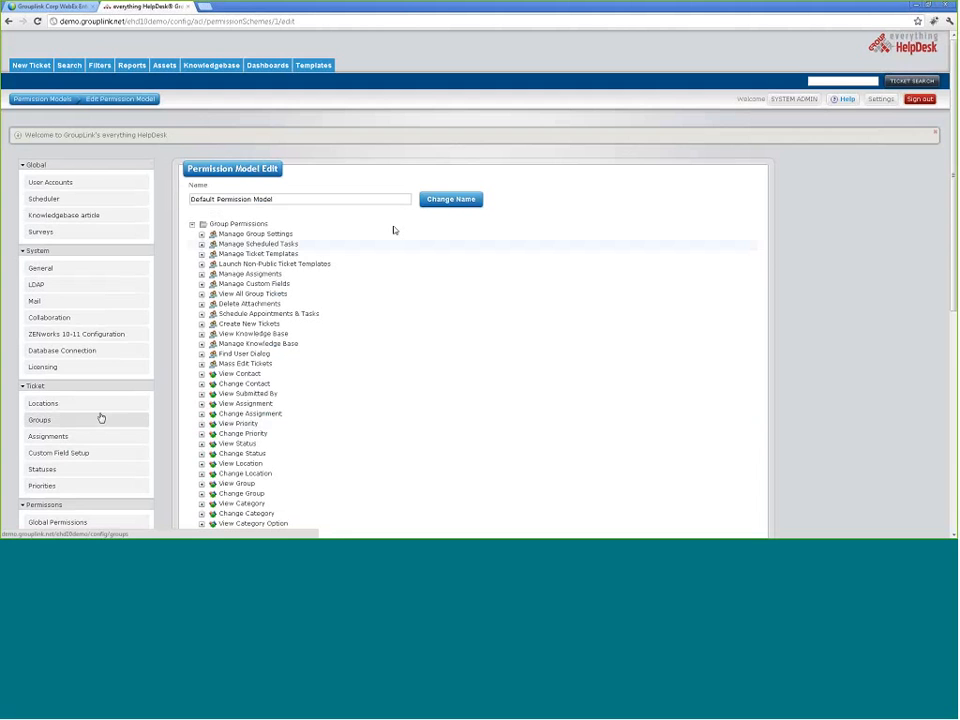
scroll(81, 428, "down", 3)
Step: Return to Permission Models and open the Maintenance/Facilities group's settings
left_click(57, 388)
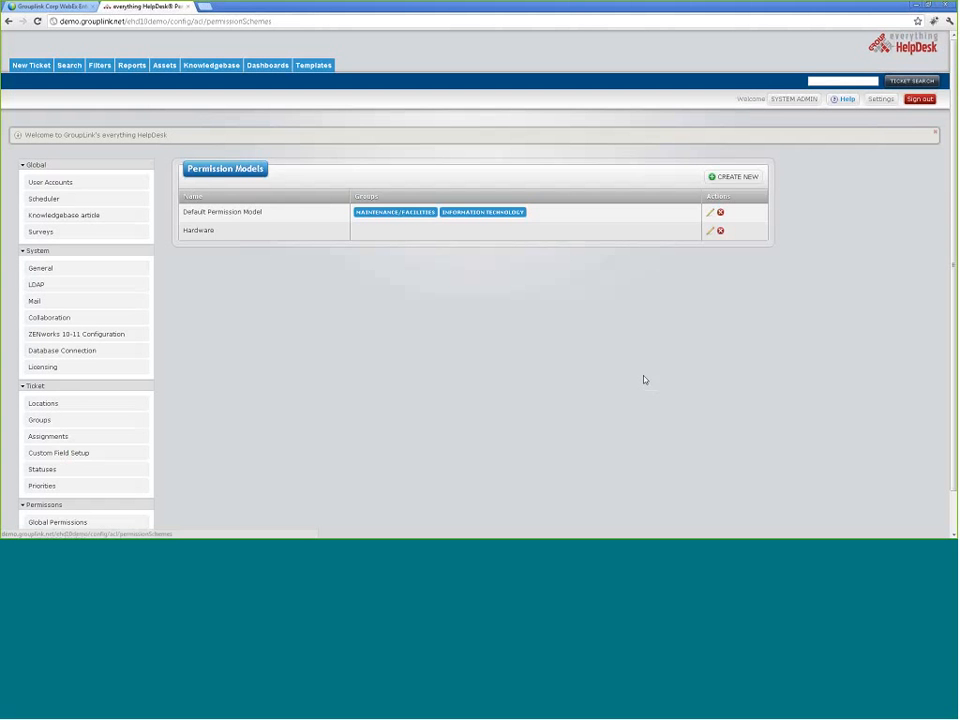
left_click(370, 214)
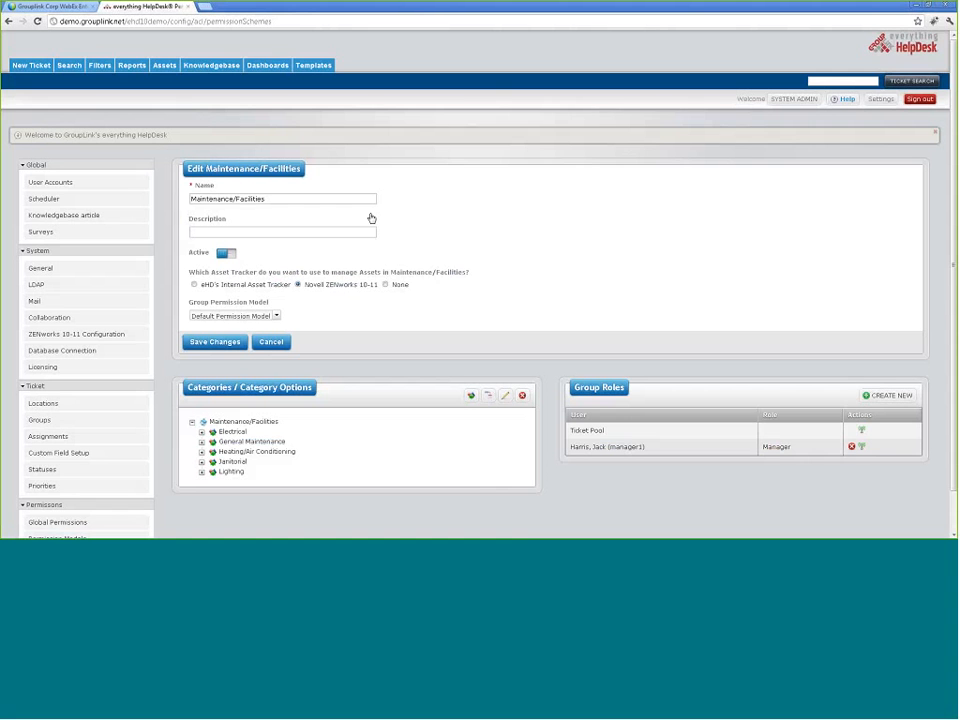
scroll(390, 320, "down", 1)
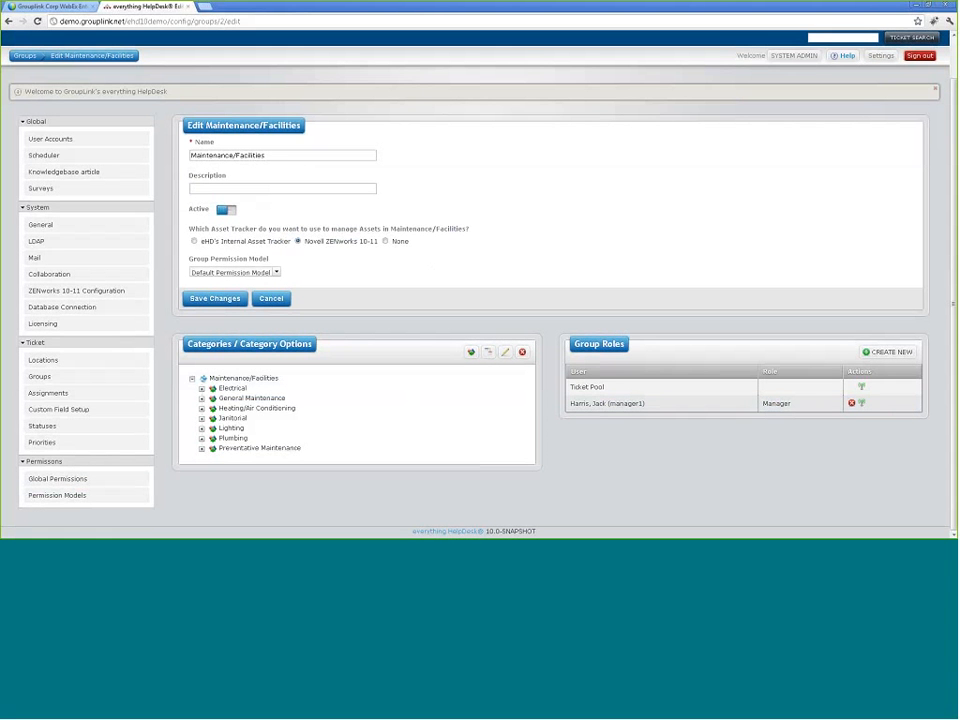
Step: Leave Maintenance/Facilities on Default Permission Model and go back to the Permission Models list
left_click(275, 273)
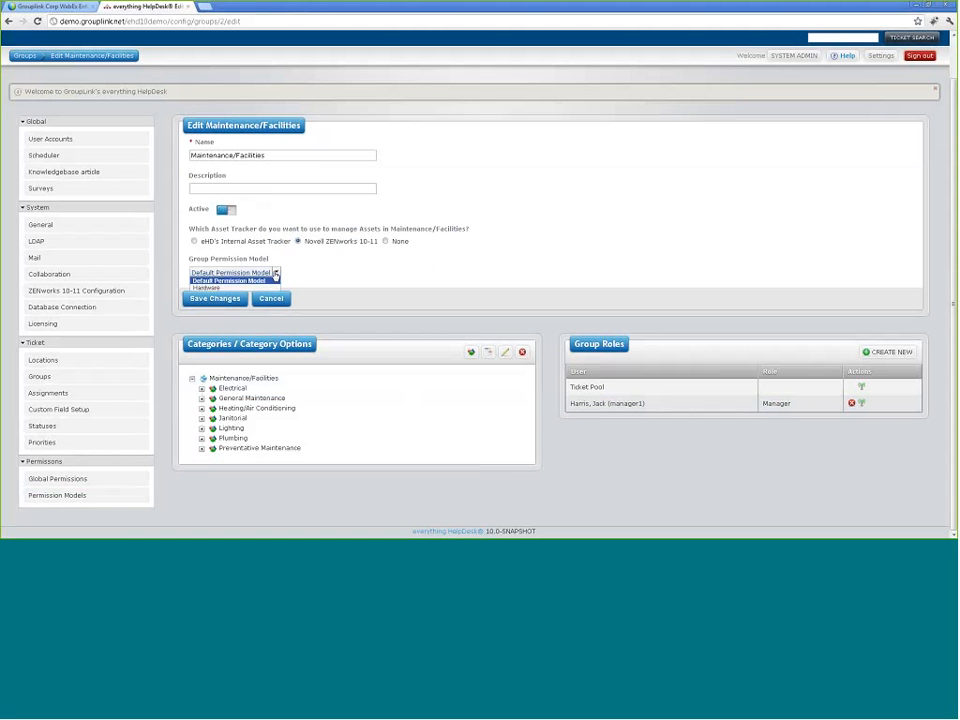
left_click(311, 270)
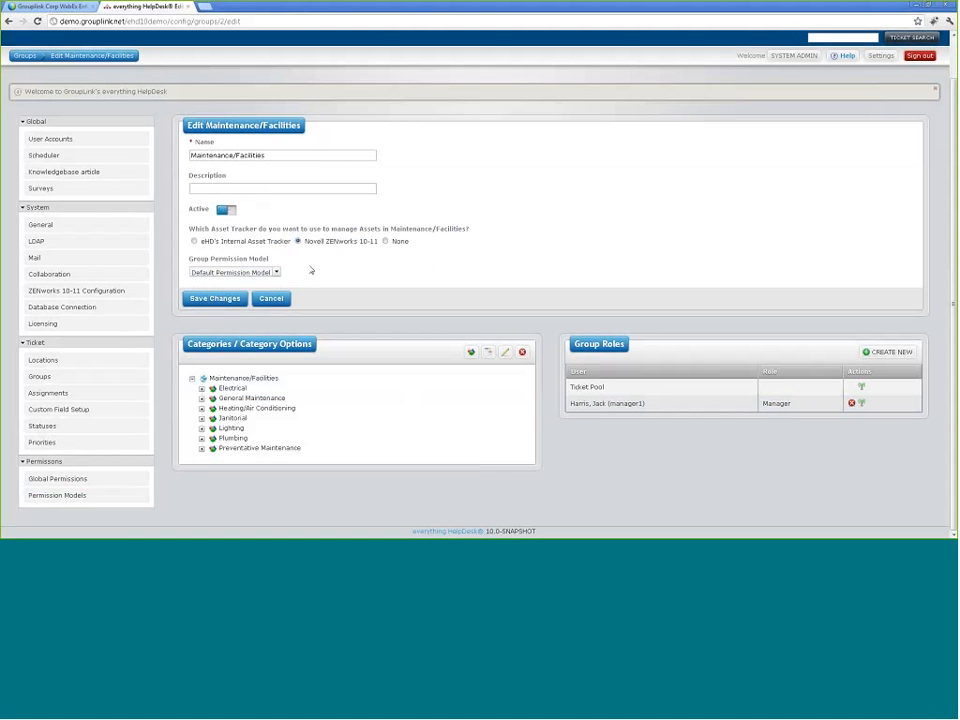
left_click(100, 495)
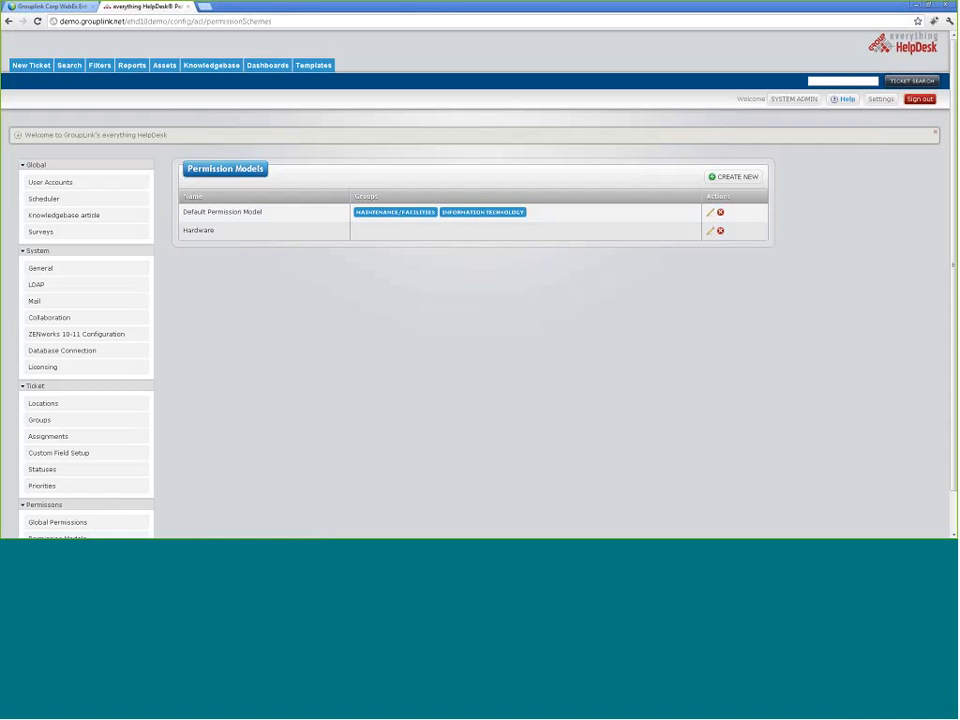
Step: Create and save a new permission model named 'Test'
left_click(718, 179)
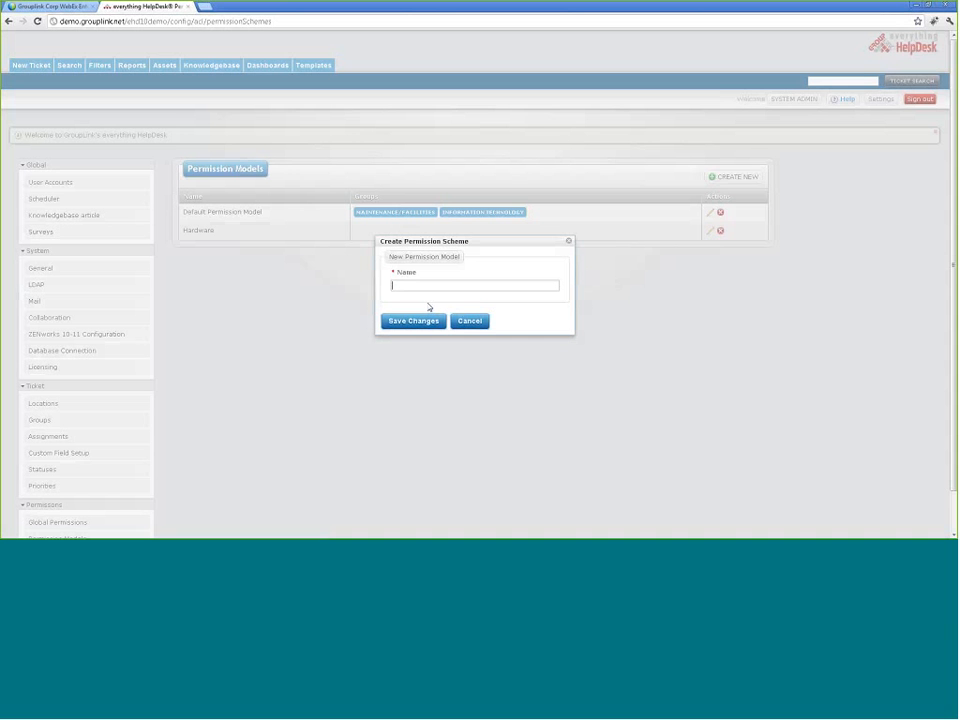
type("Trest")
key("BackSpace")
key("BackSpace")
key("BackSpace")
key("BackSpace")
type("est")
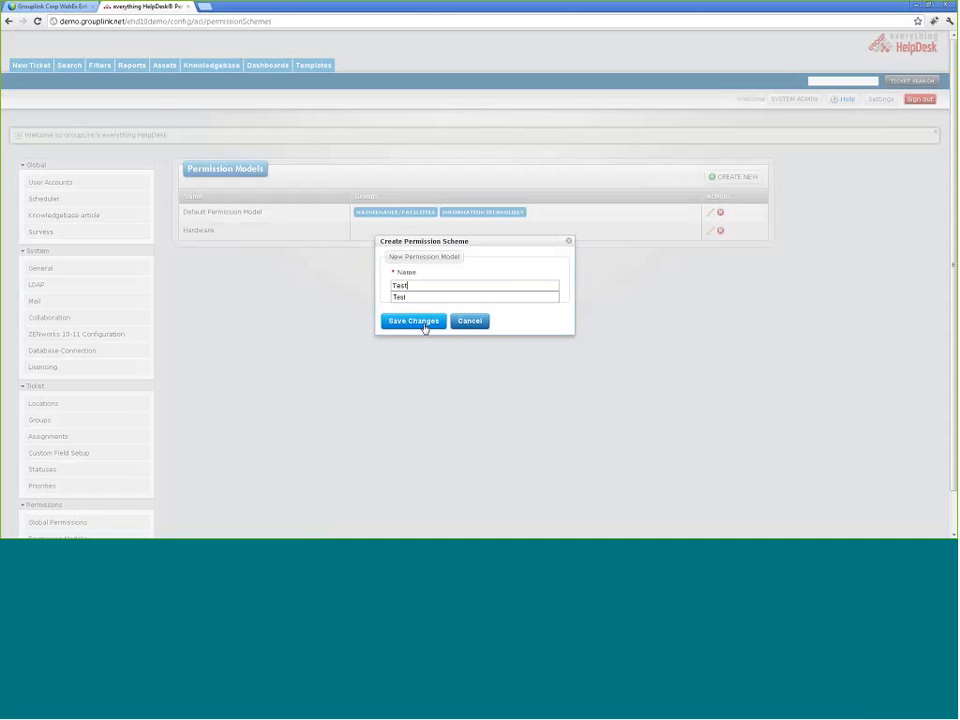
left_click(422, 322)
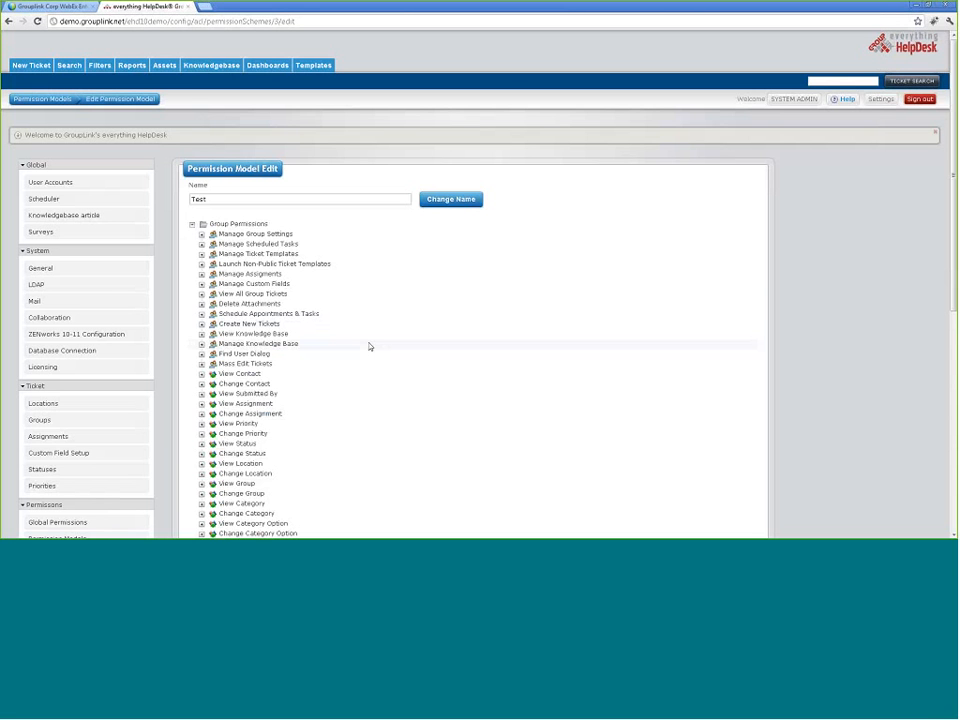
scroll(380, 362, "down", 3)
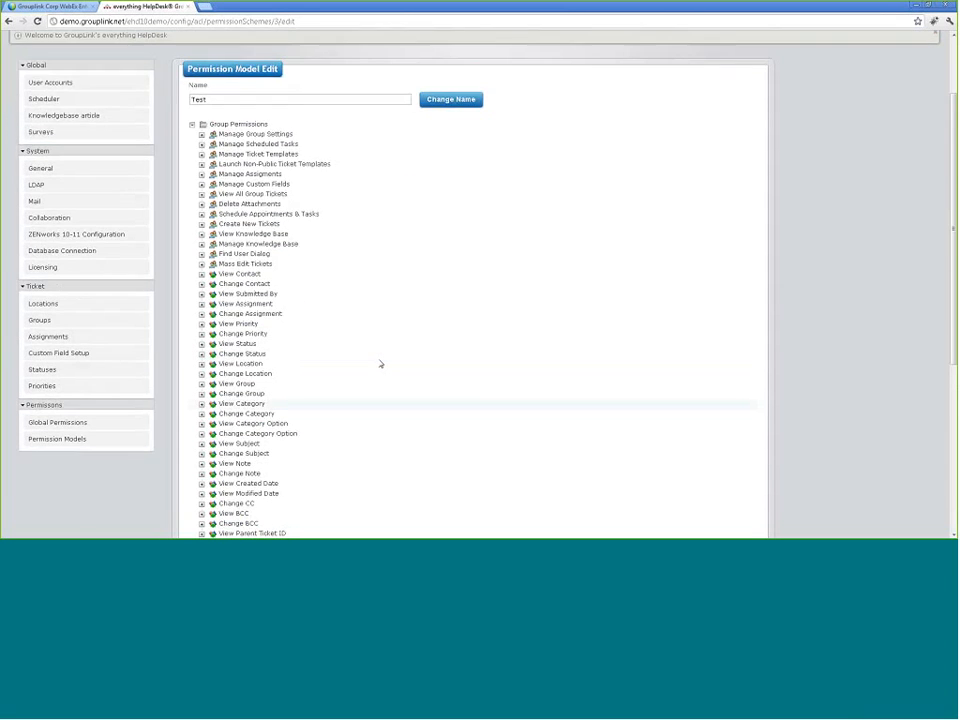
scroll(379, 363, "up", 3)
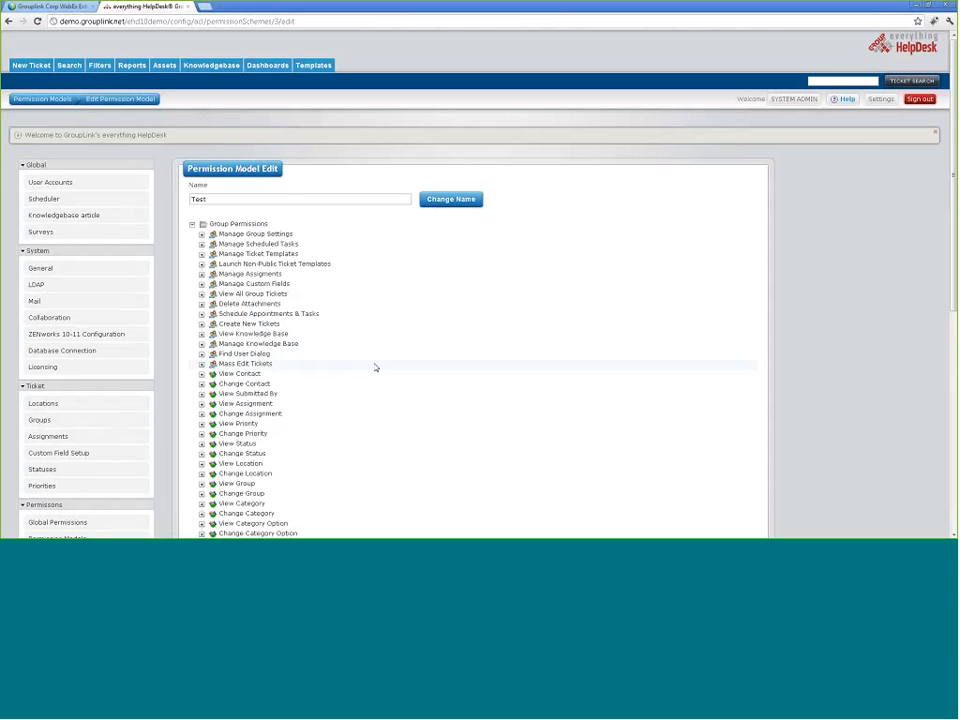
Step: Expand the Test model's Manage Group Settings permission and its Roles entry
scroll(375, 367, "down", 1)
scroll(370, 377, "down", 1)
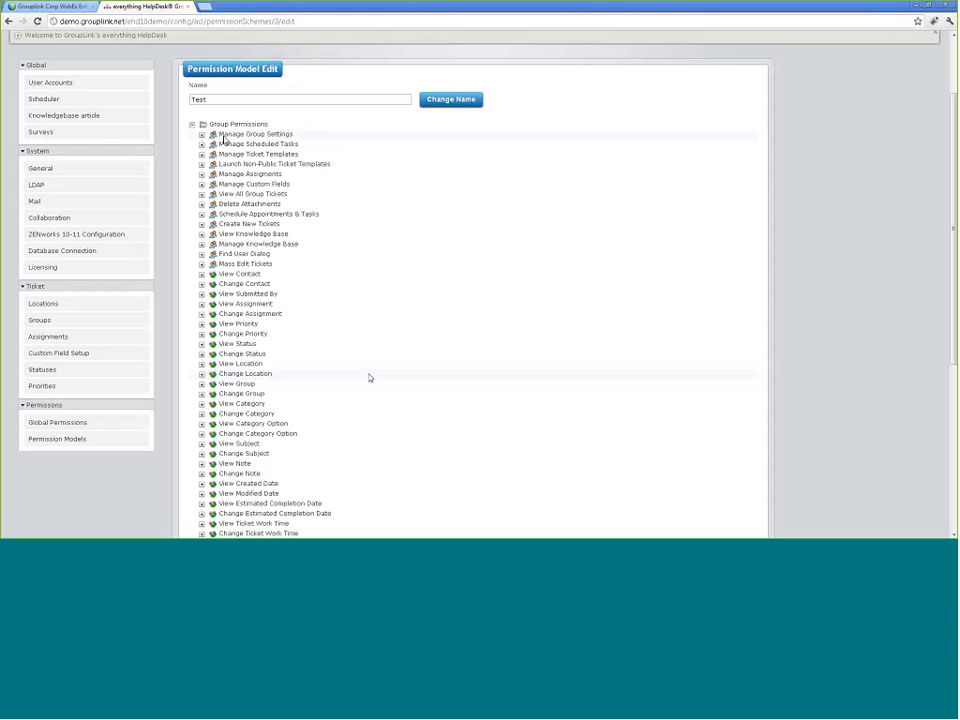
left_click(201, 135)
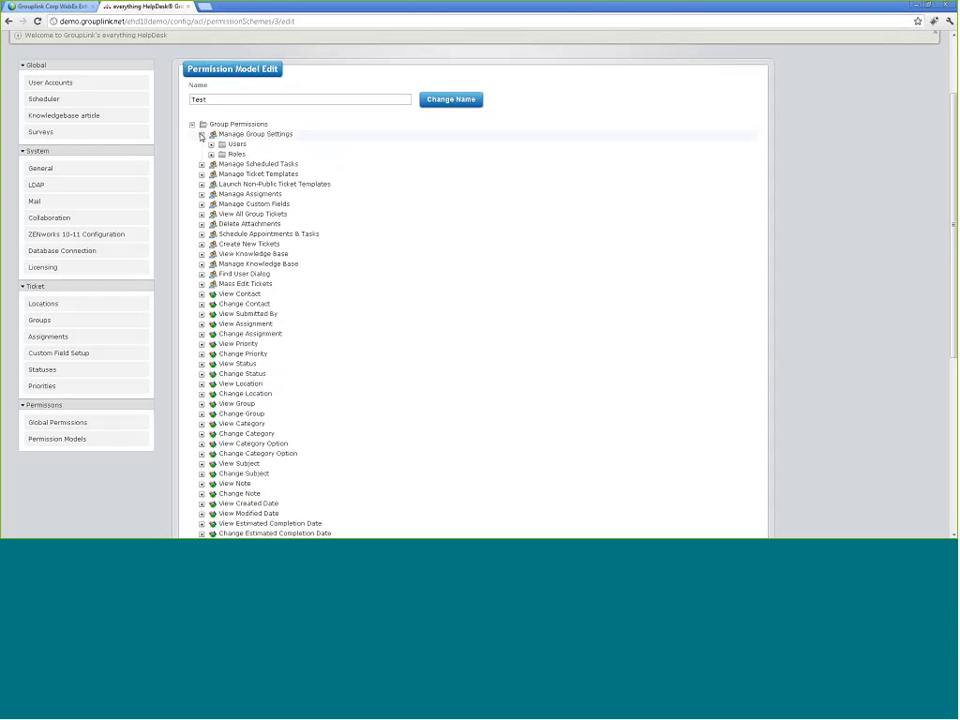
left_click(211, 155)
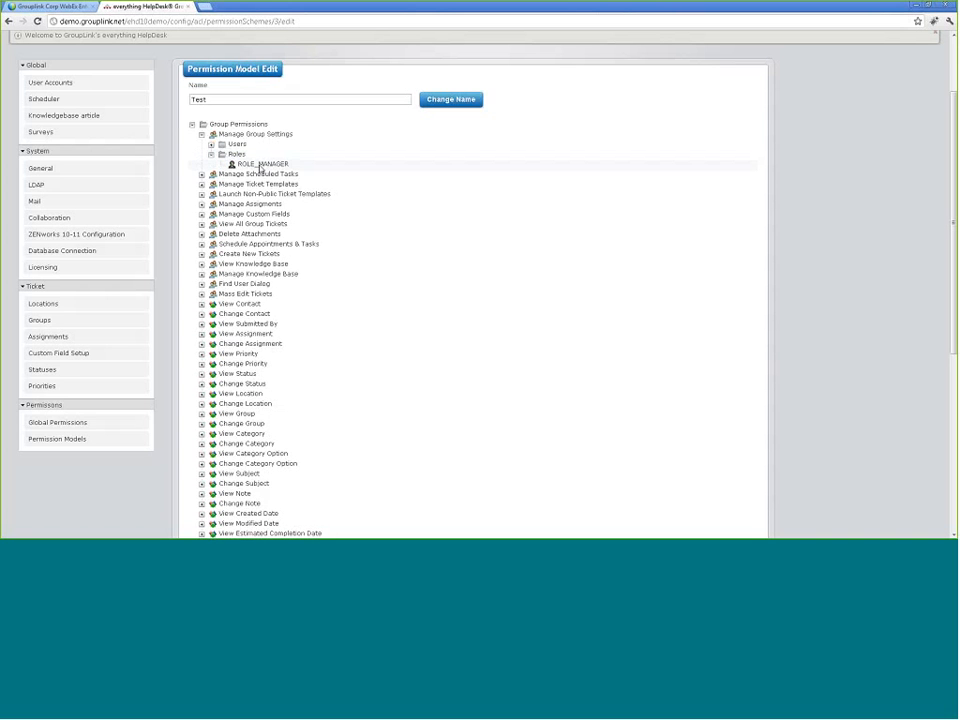
double_click(259, 167)
Step: Replace the Manager role with User for Manage Group Settings and save
left_click(487, 279)
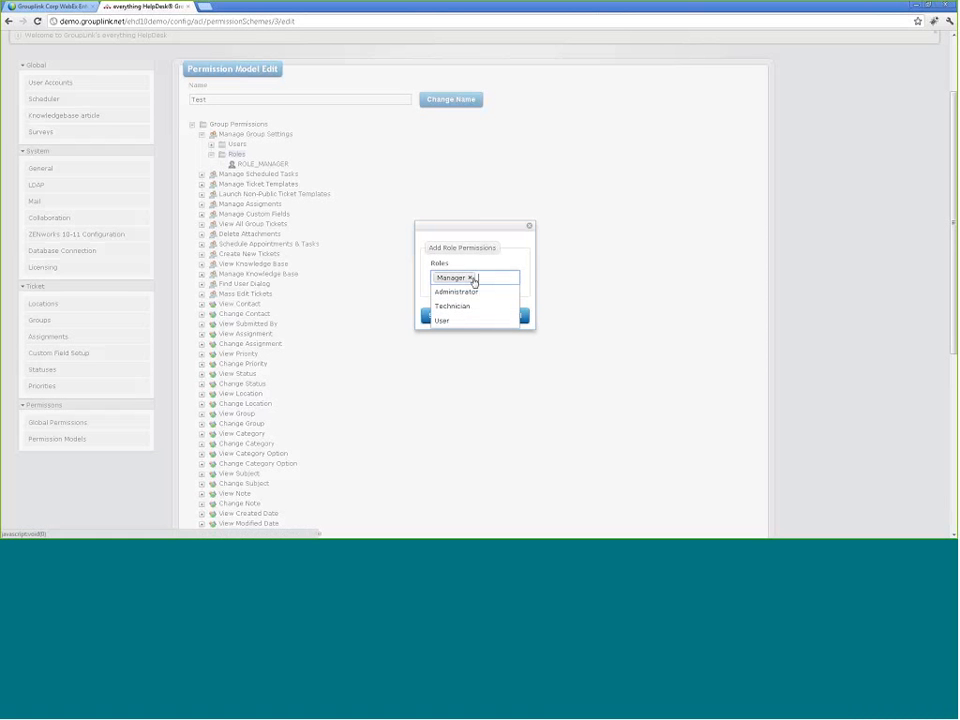
left_click(470, 279)
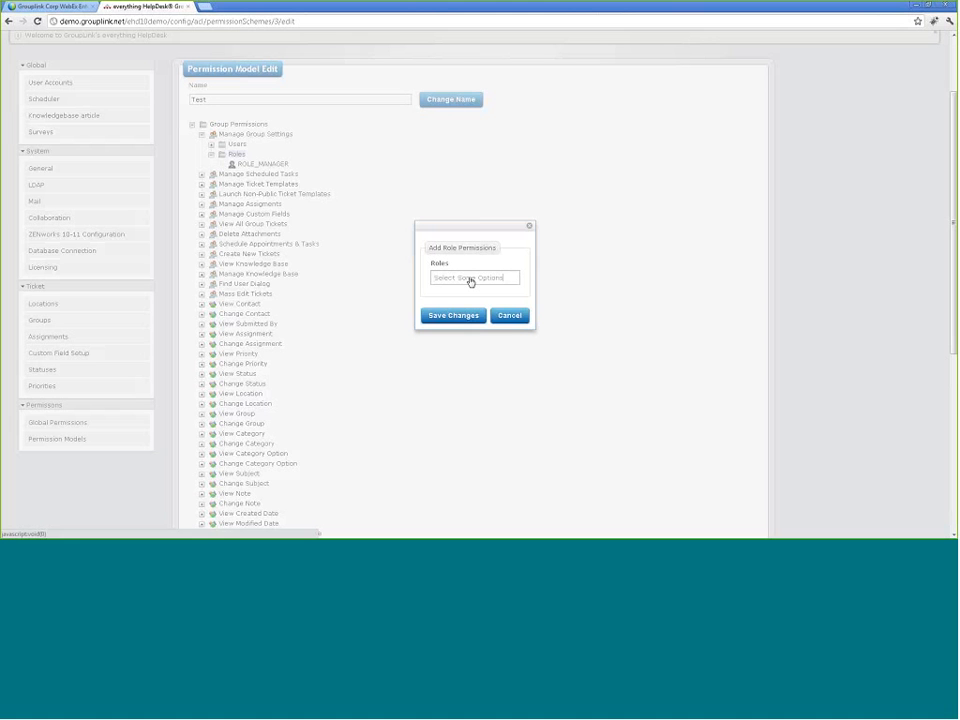
left_click(470, 279)
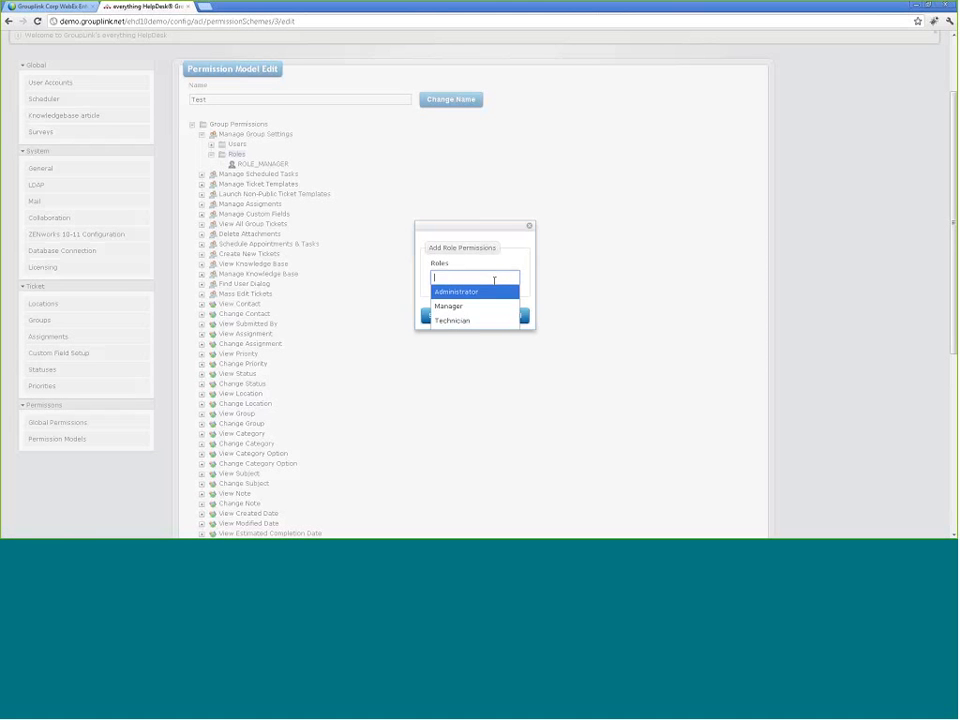
type("u")
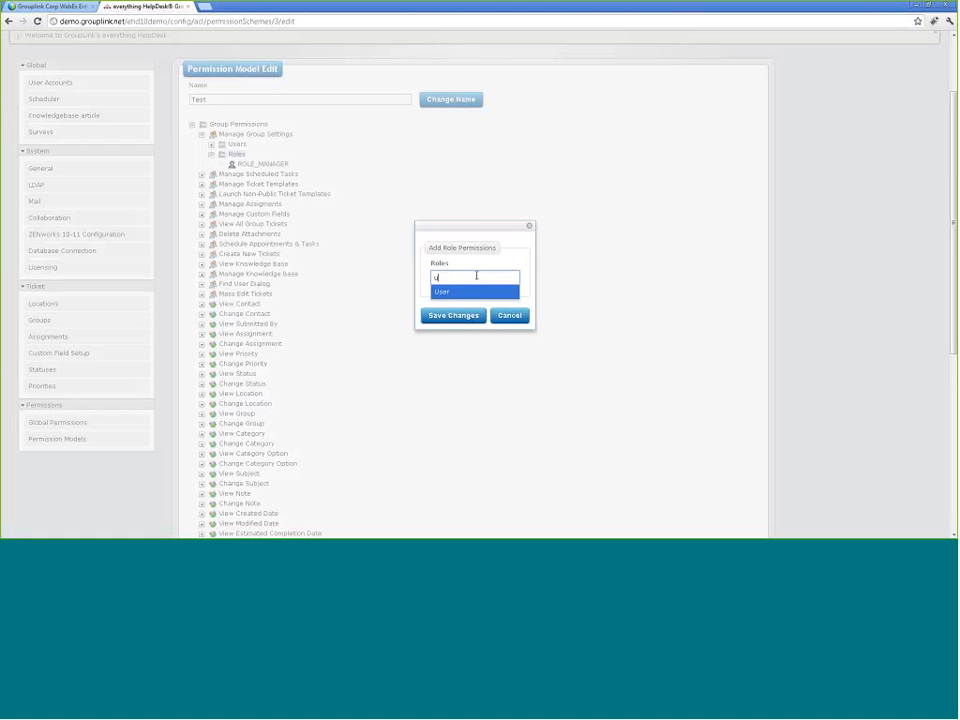
left_click(470, 290)
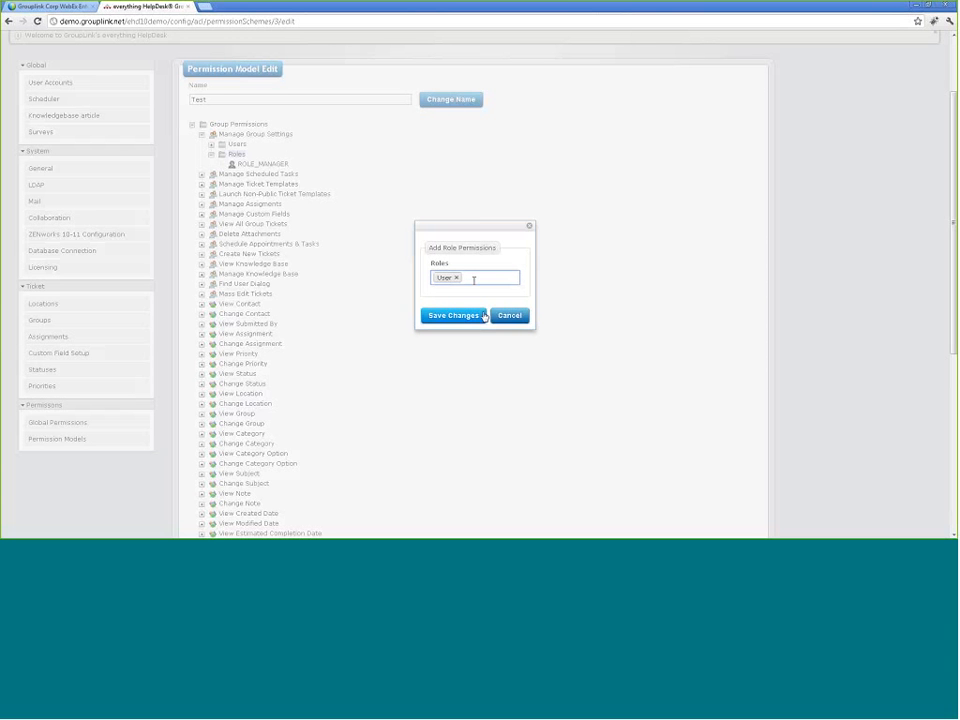
left_click(484, 315)
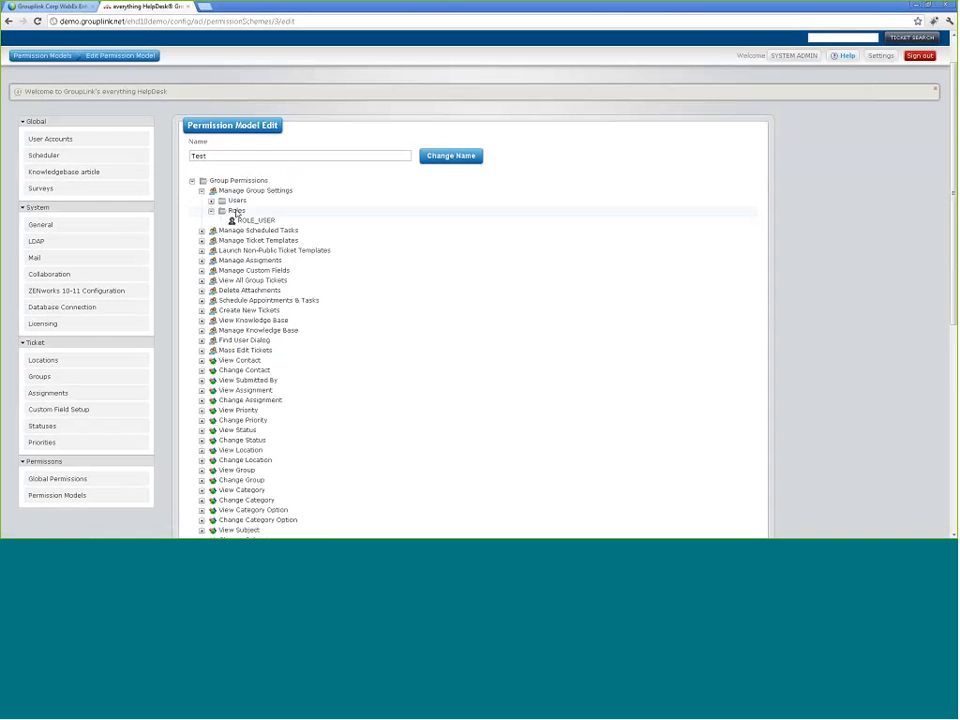
Step: Swap User back to the Manager role on Manage Group Settings and save
left_click(236, 212)
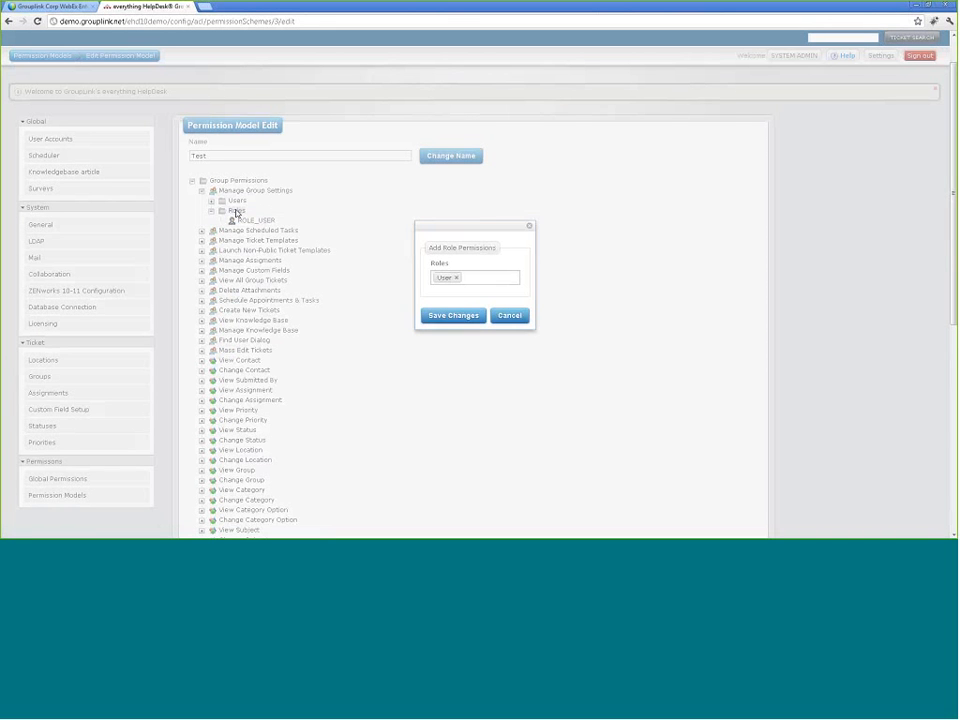
left_click(458, 278)
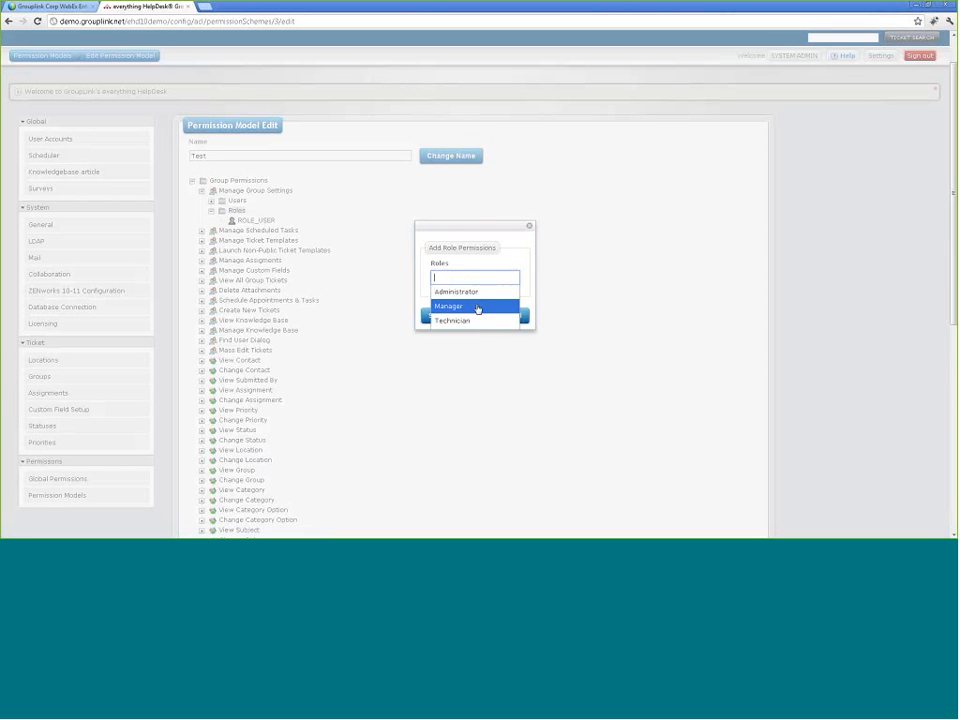
left_click(478, 309)
left_click(466, 315)
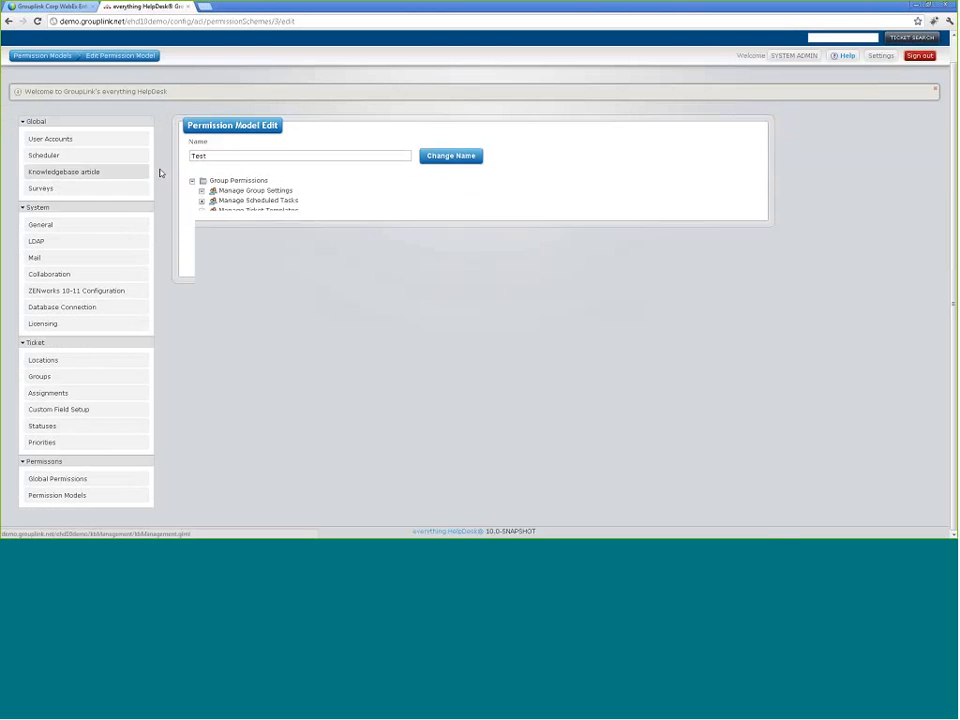
Step: Add an individual user to the Manage Group Settings permission and save
left_click(242, 202)
left_click(428, 279)
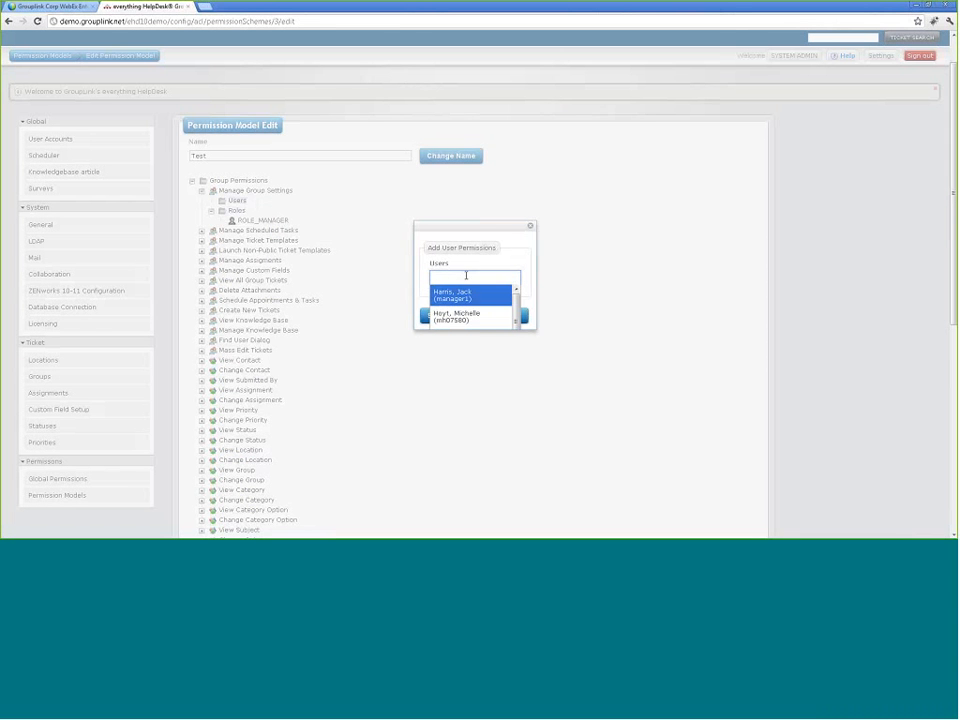
mouse_move(516, 316)
left_mouse_down()
mouse_move(535, 329)
mouse_move(517, 319)
left_mouse_up()
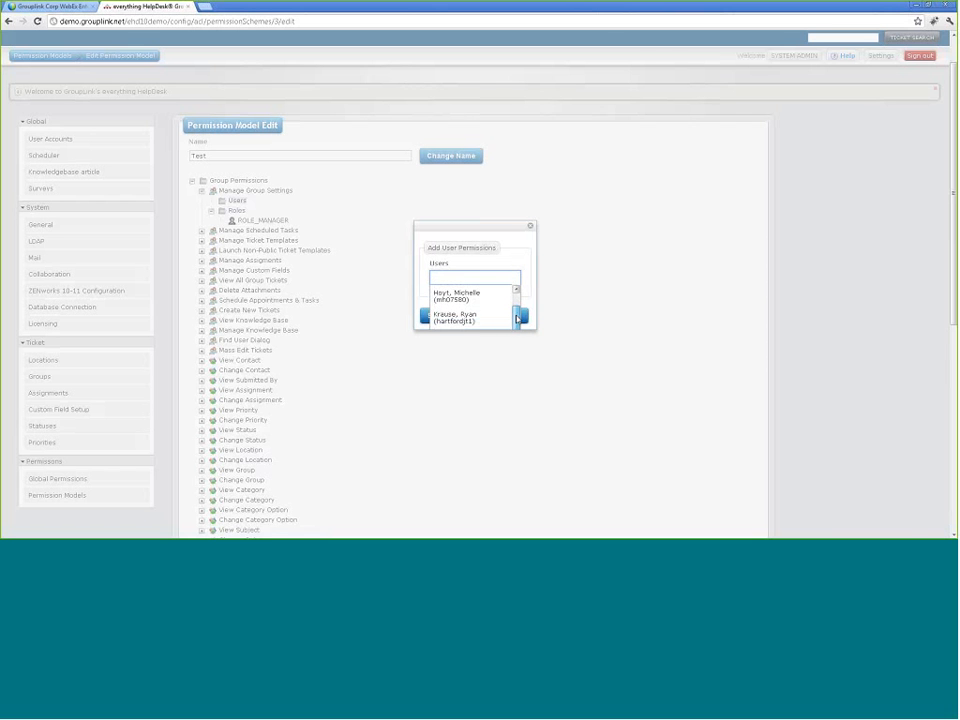
scroll(517, 319, "down", 1)
scroll(512, 308, "up", 1)
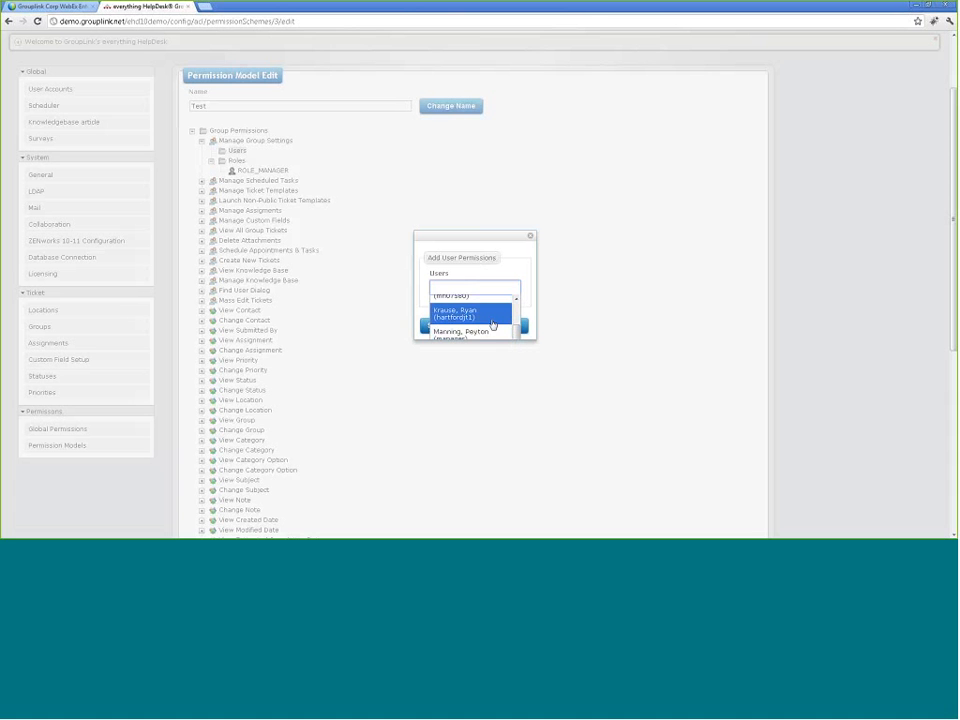
scroll(490, 320, "up", 1)
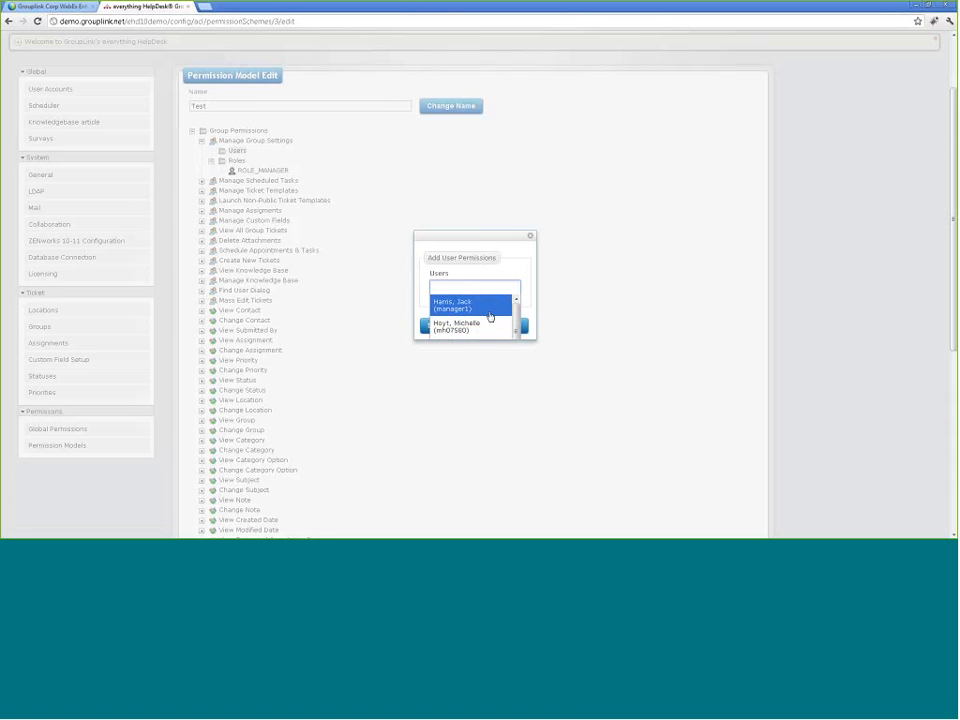
scroll(490, 317, "down", 1)
left_click(490, 315)
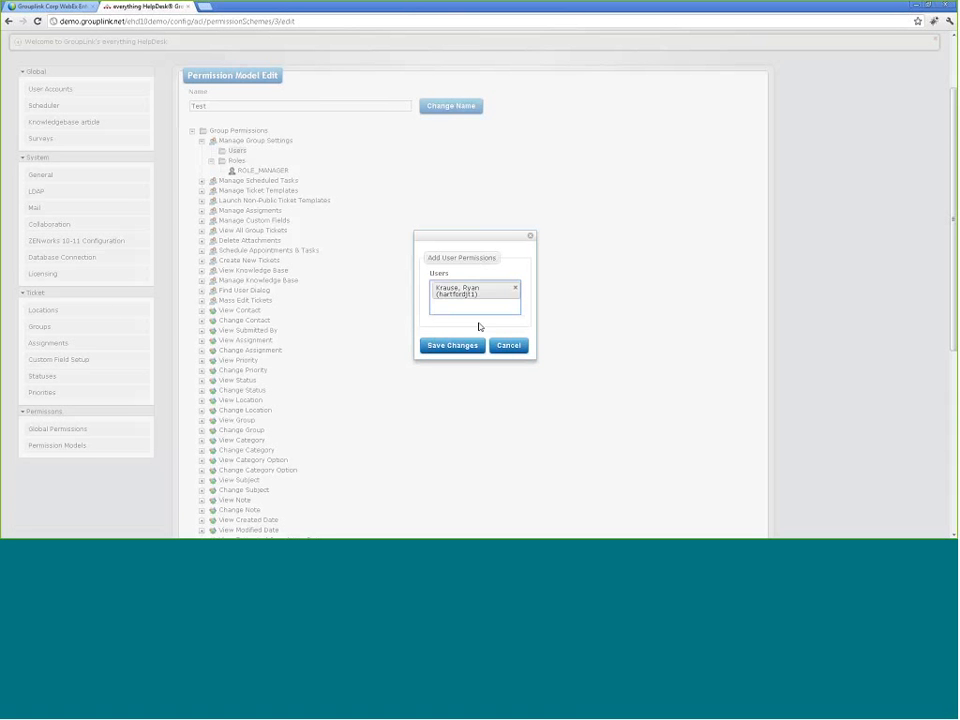
left_click(468, 346)
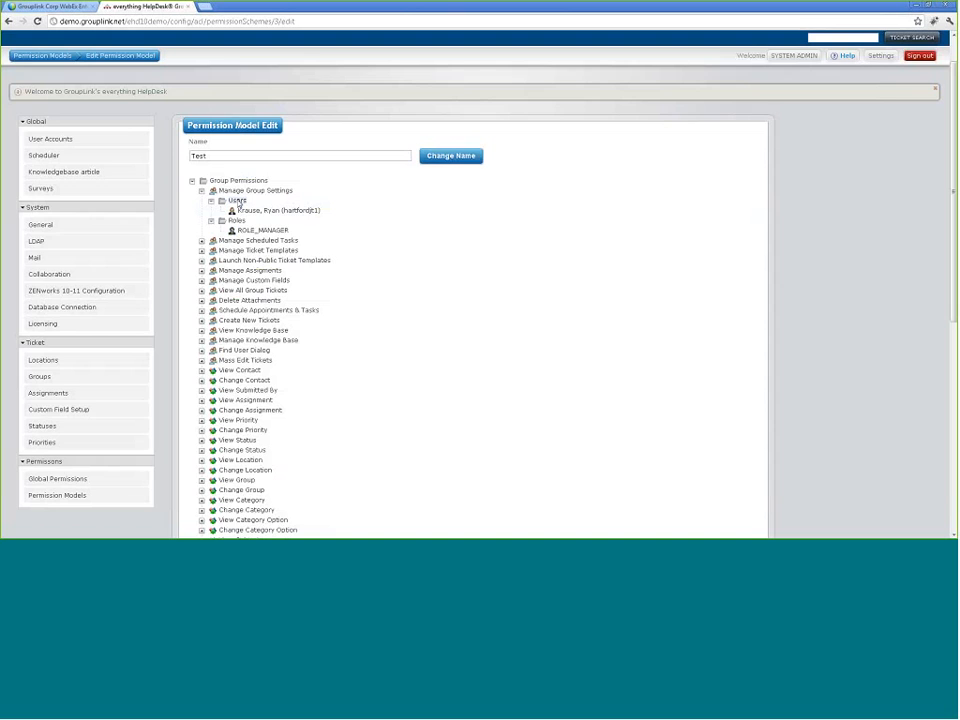
Step: Remove that user from Manage Group Settings, save, and collapse the branch
left_click(238, 202)
left_click(513, 280)
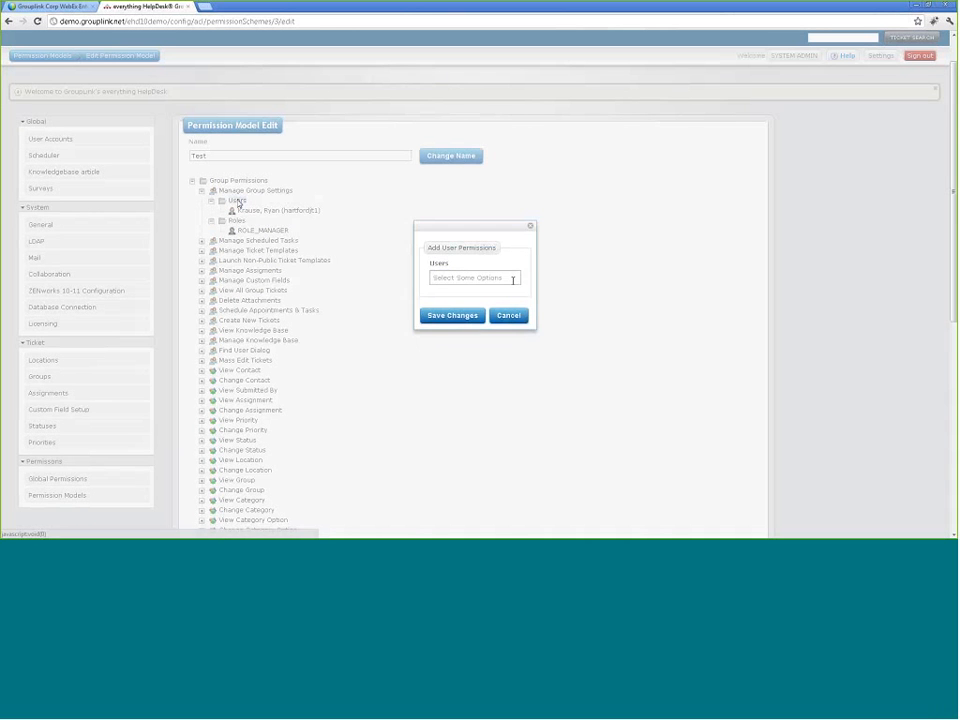
left_click(508, 315)
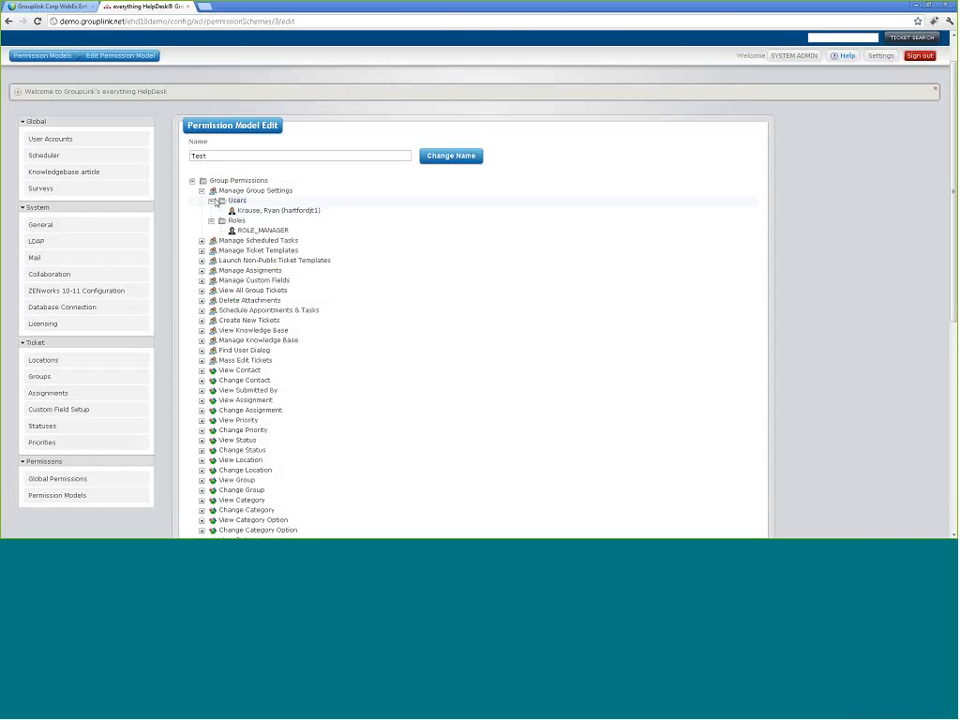
left_click(240, 203)
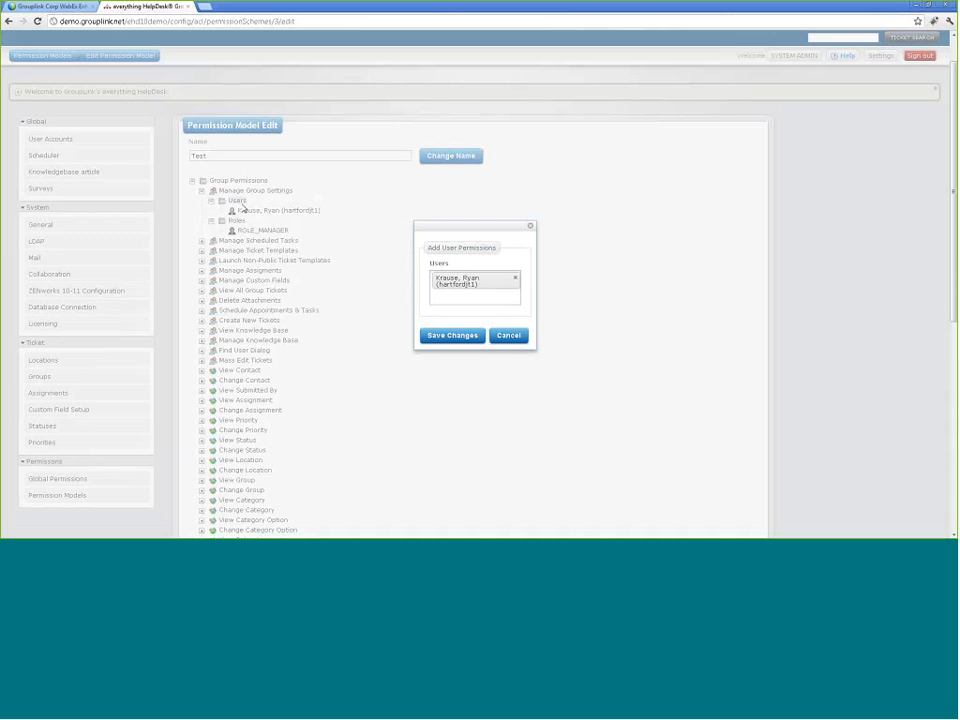
left_click(515, 278)
left_click(452, 315)
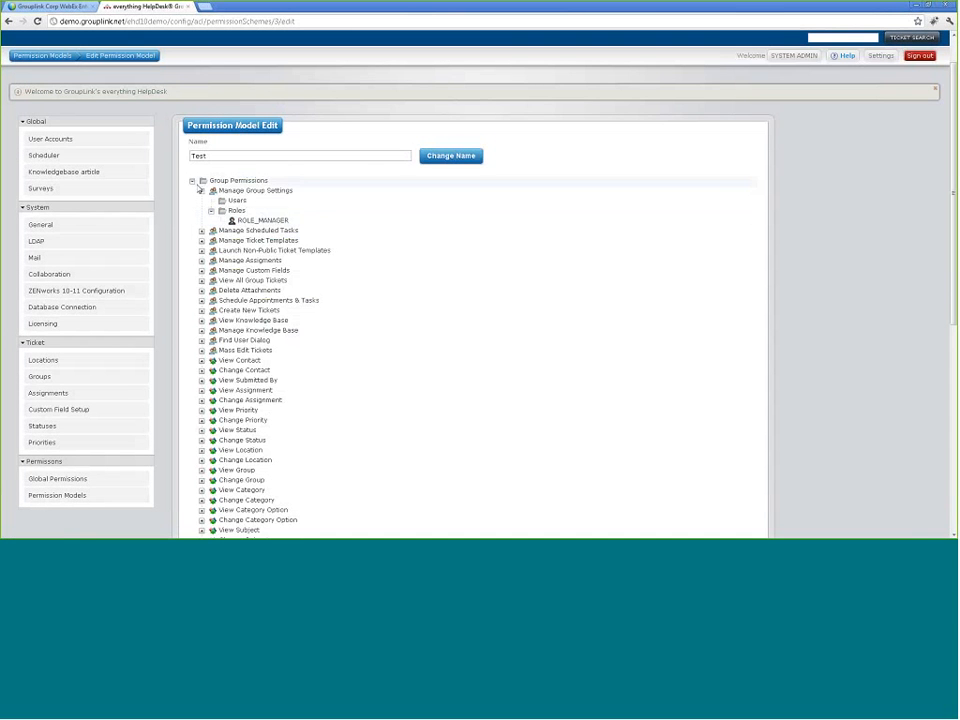
left_click(201, 191)
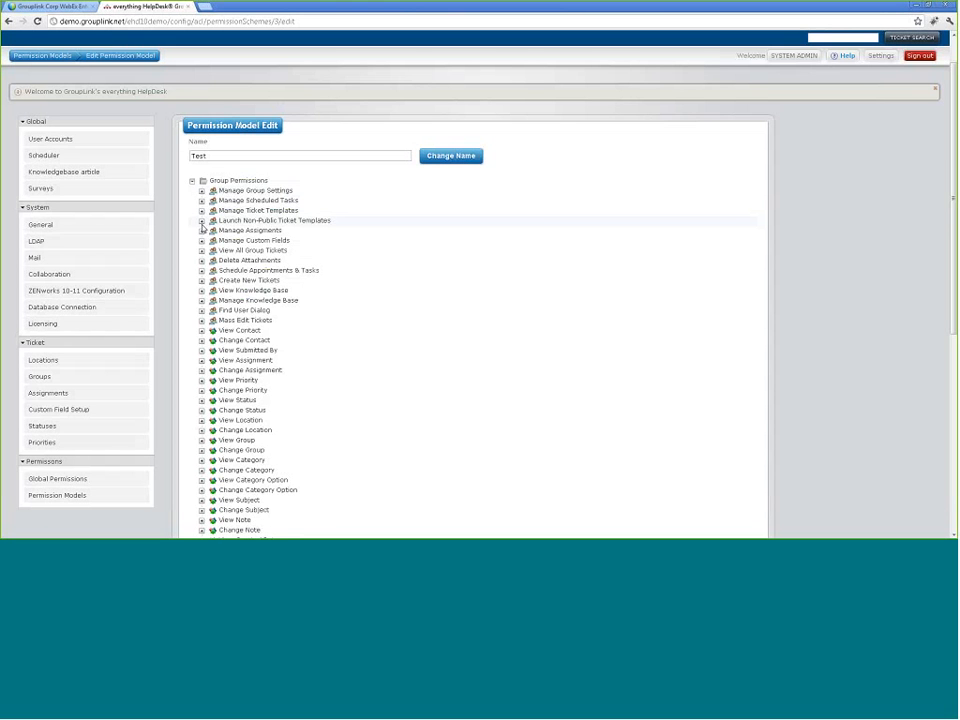
Step: Expand View Knowledge Base and its Roles to confirm ROLE_USER holds it, leaving roles unchanged
scroll(338, 279, "down", 1)
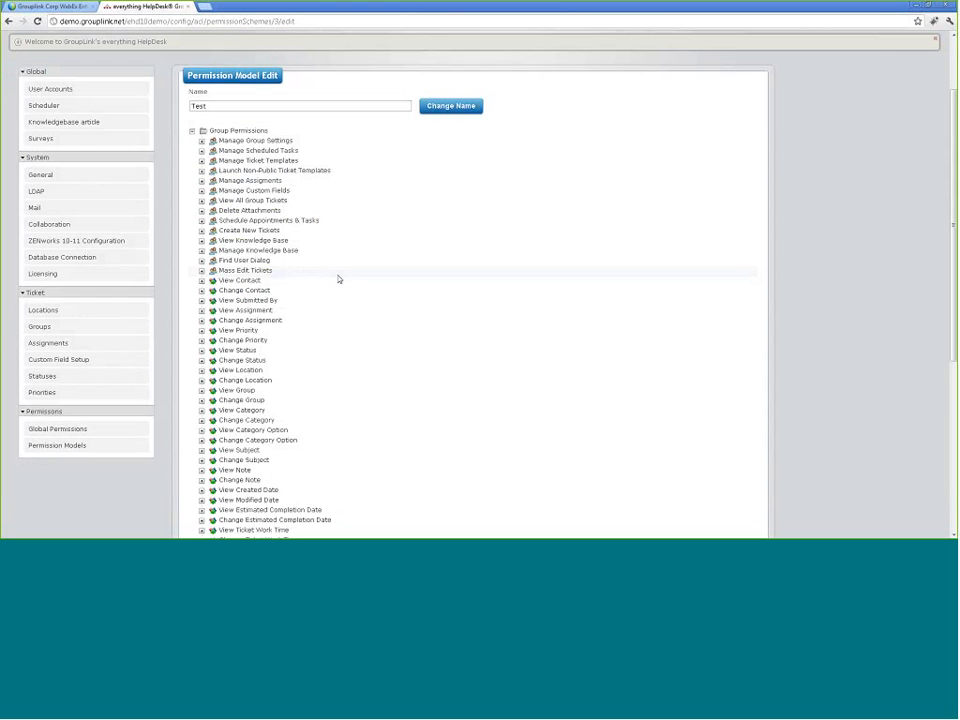
scroll(337, 282, "down", 1)
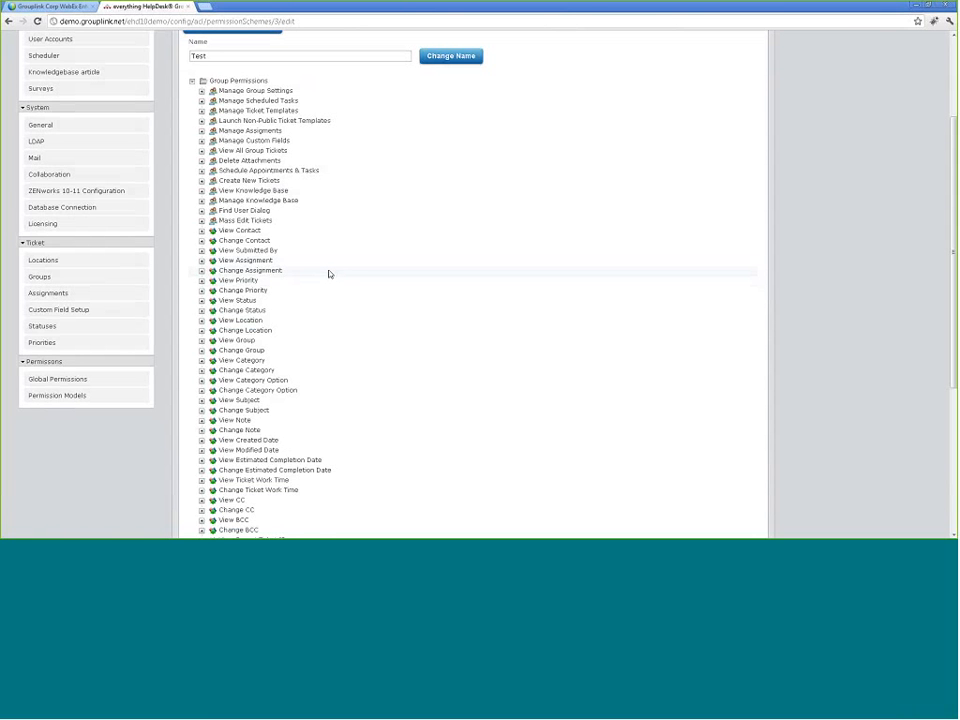
left_click(202, 191)
left_click(202, 191)
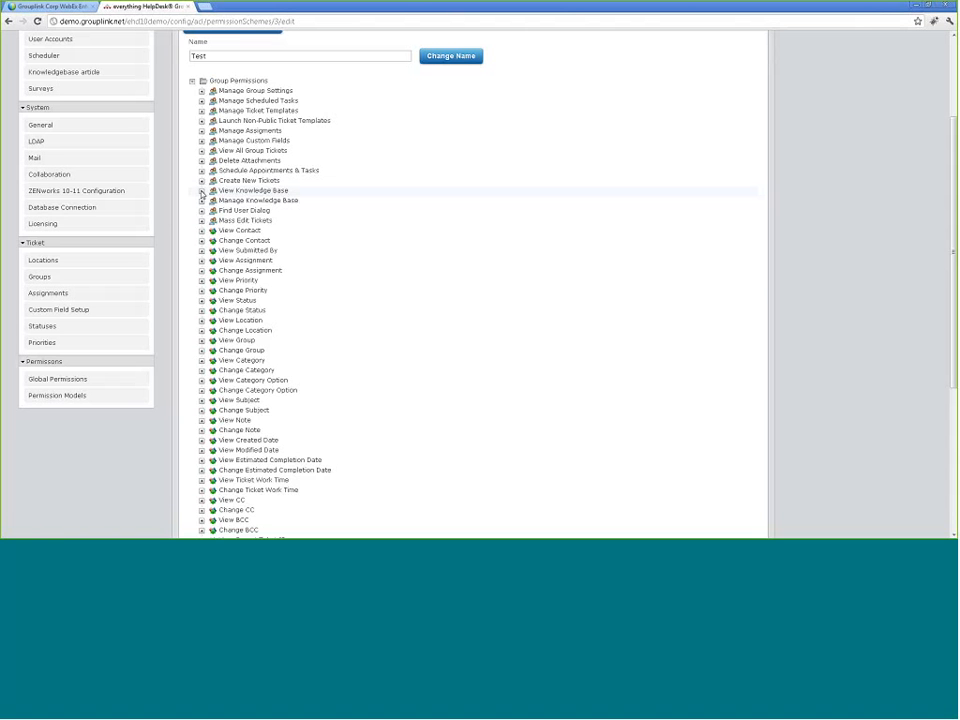
left_click(201, 191)
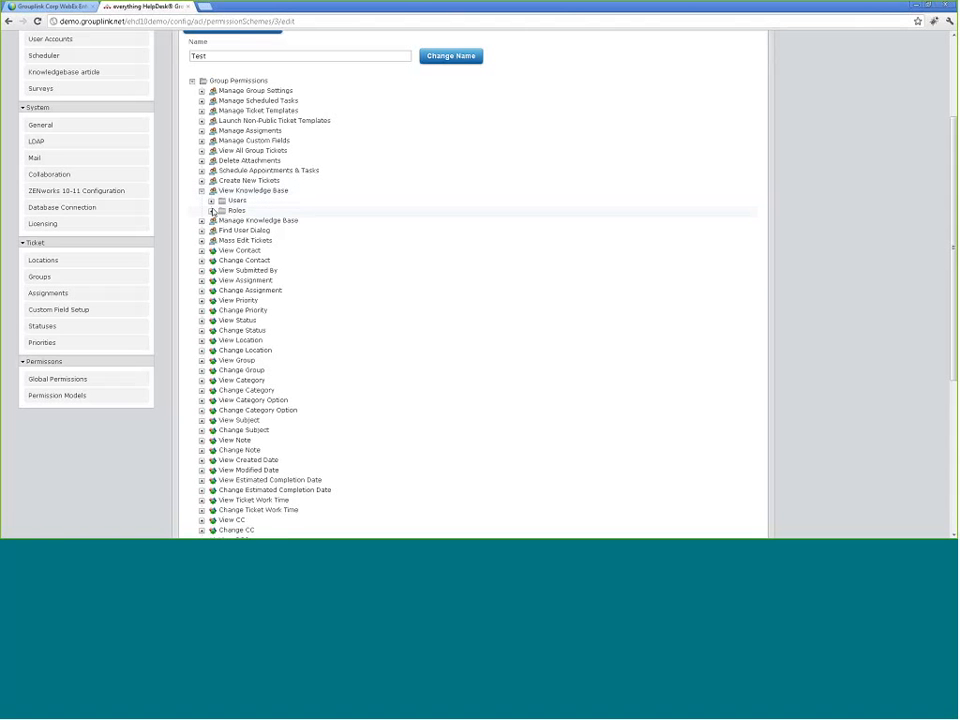
left_click(211, 211)
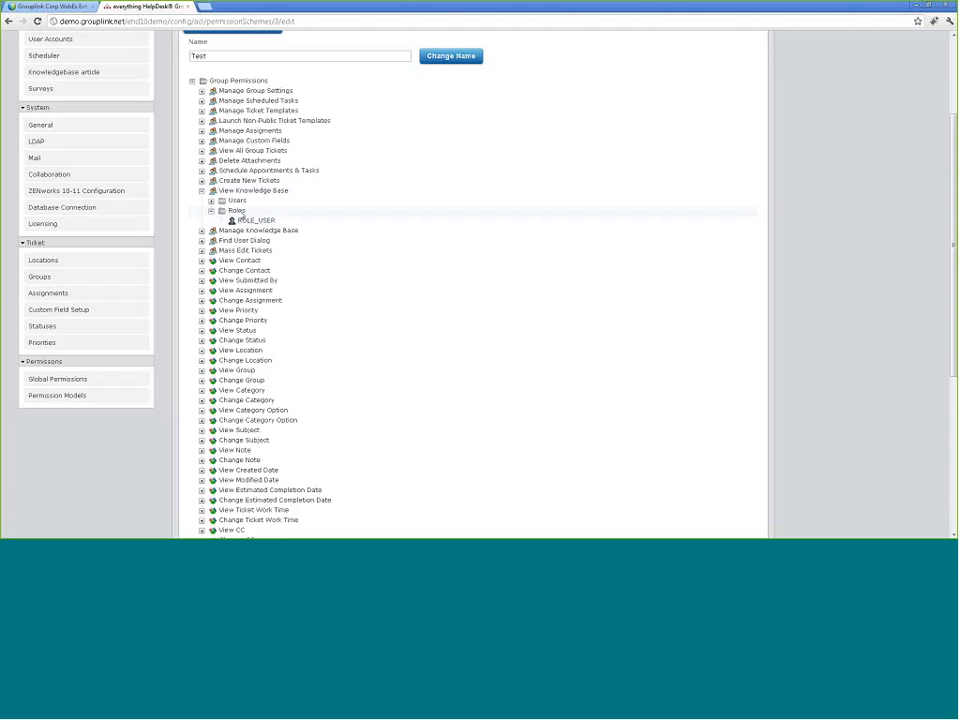
left_click(237, 211)
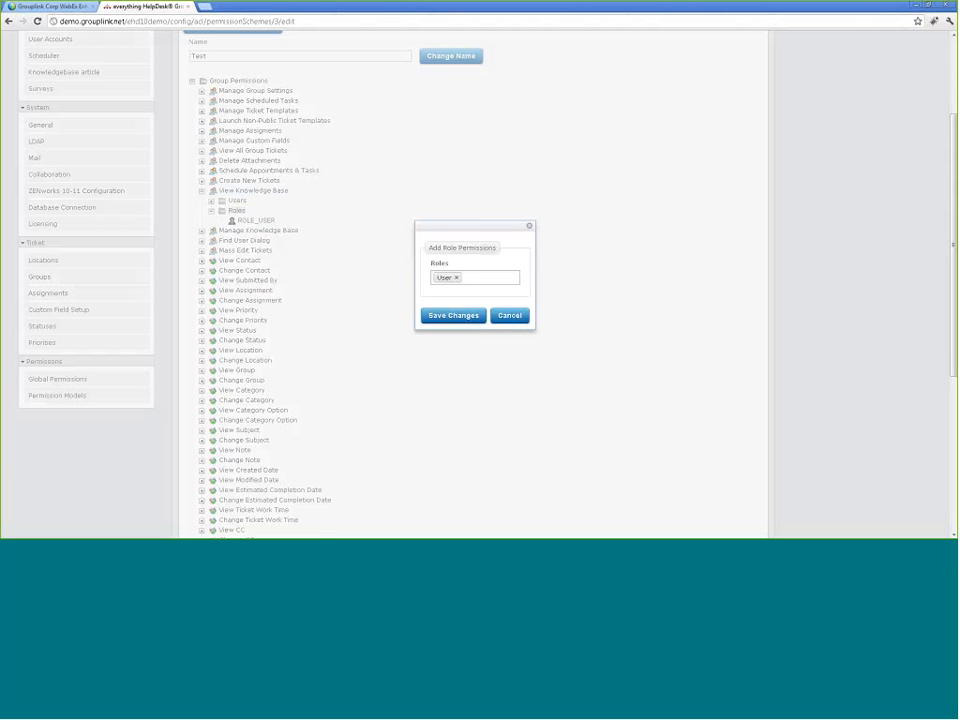
left_click(511, 318)
scroll(300, 250, "up", 2)
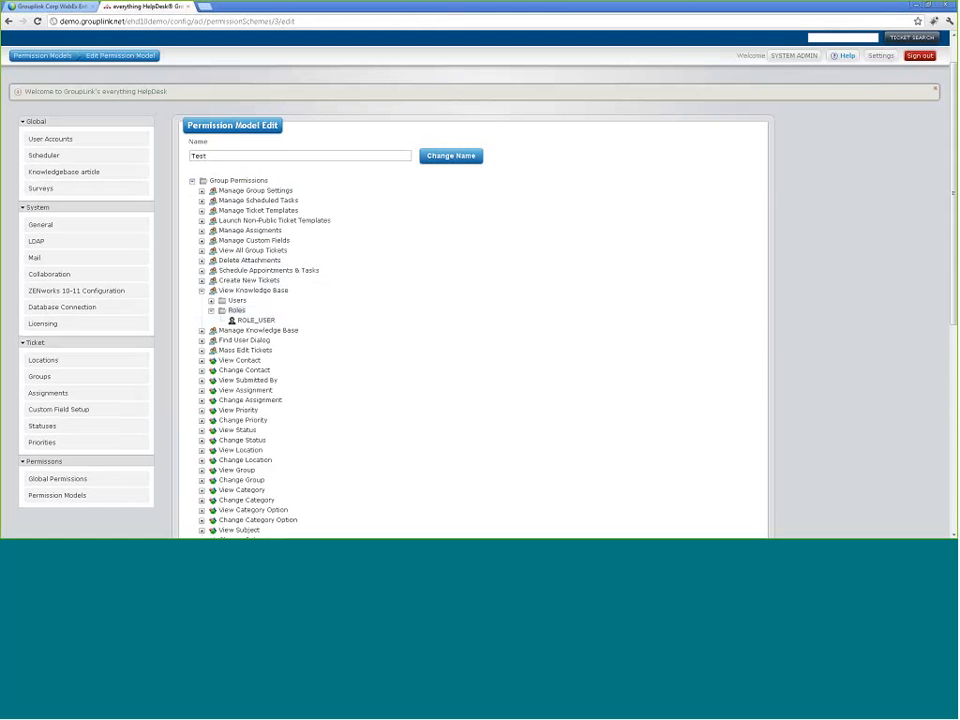
scroll(47, 461, "down", 1)
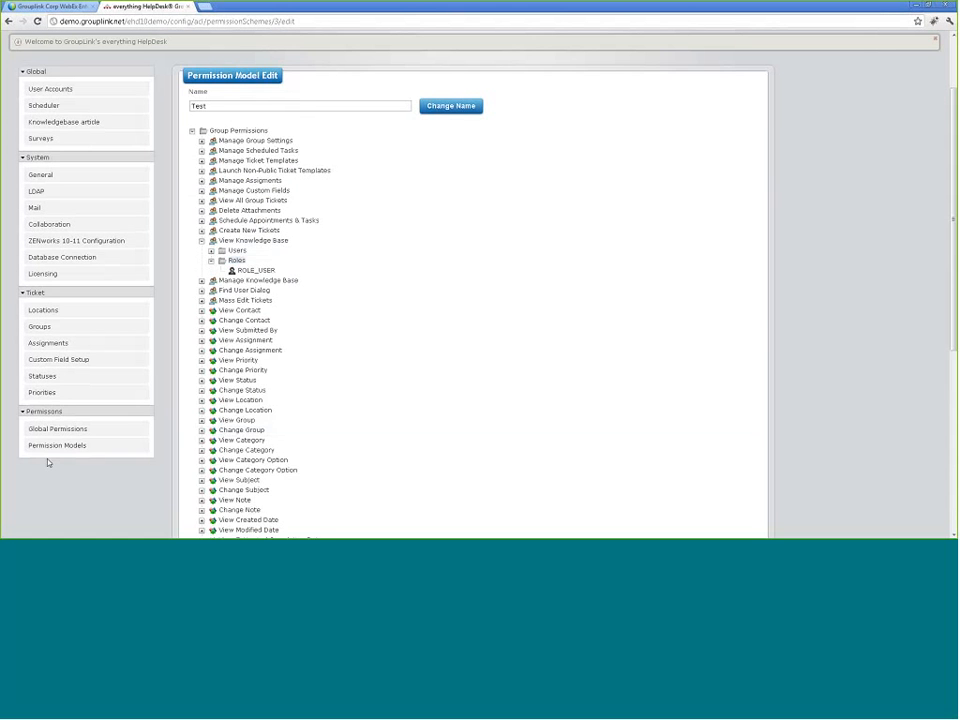
Step: Go back to the Permission Models list and reopen the Test model for editing
left_click(67, 447)
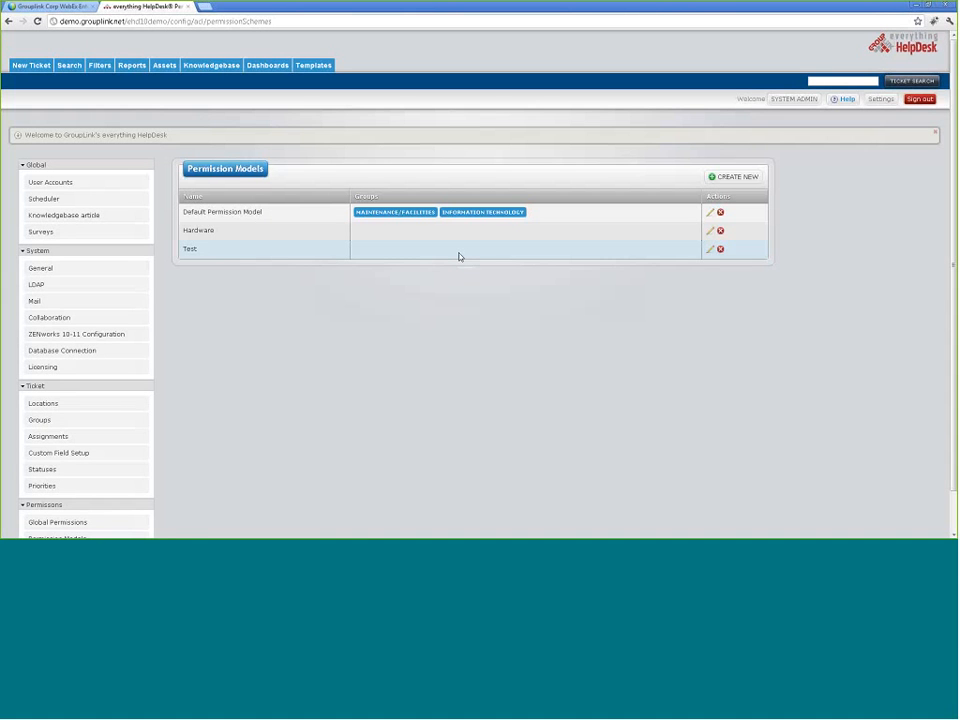
left_click(711, 249)
Step: Collapse View Knowledge Base and expand View All Group Tickets to show its Users and Roles
left_click(203, 334)
scroll(355, 395, "down", 1)
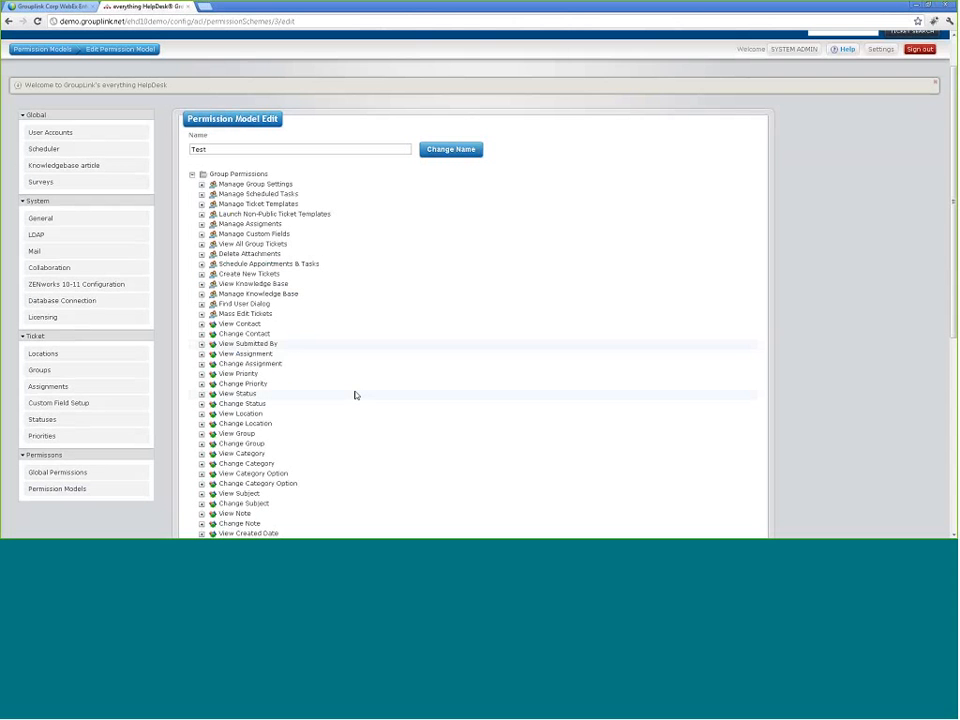
scroll(355, 395, "down", 1)
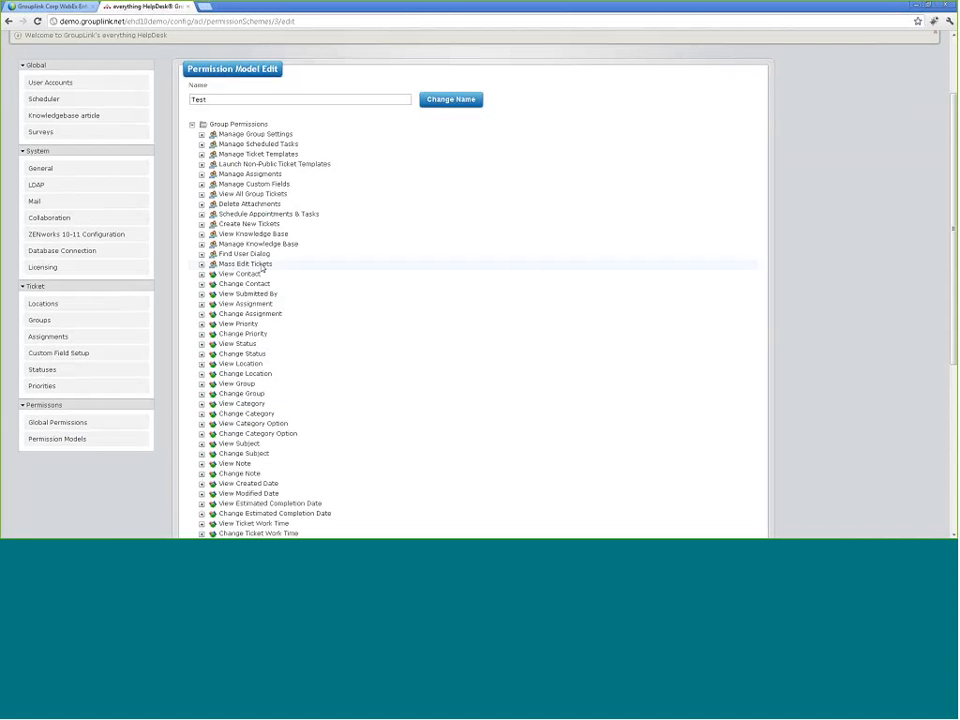
scroll(437, 335, "down", 1)
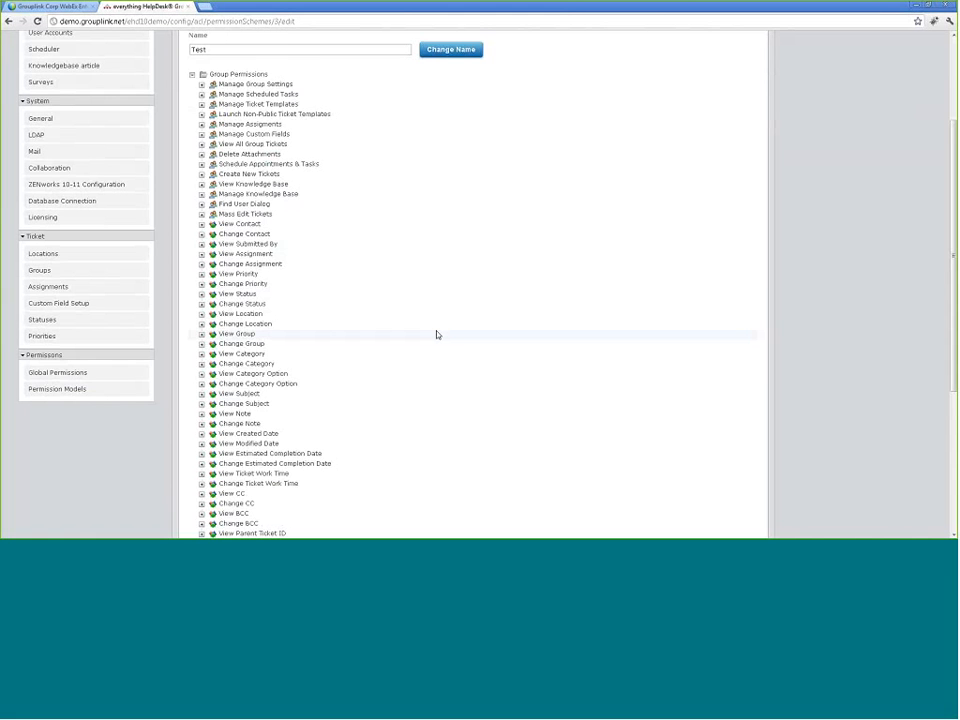
scroll(435, 335, "down", 1)
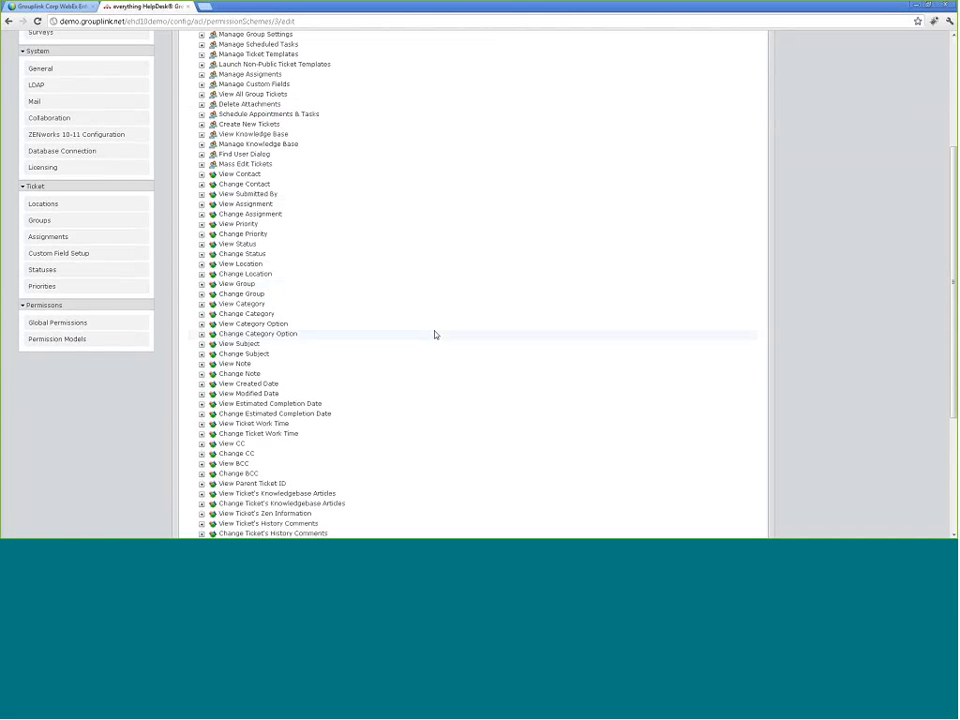
scroll(435, 335, "up", 2)
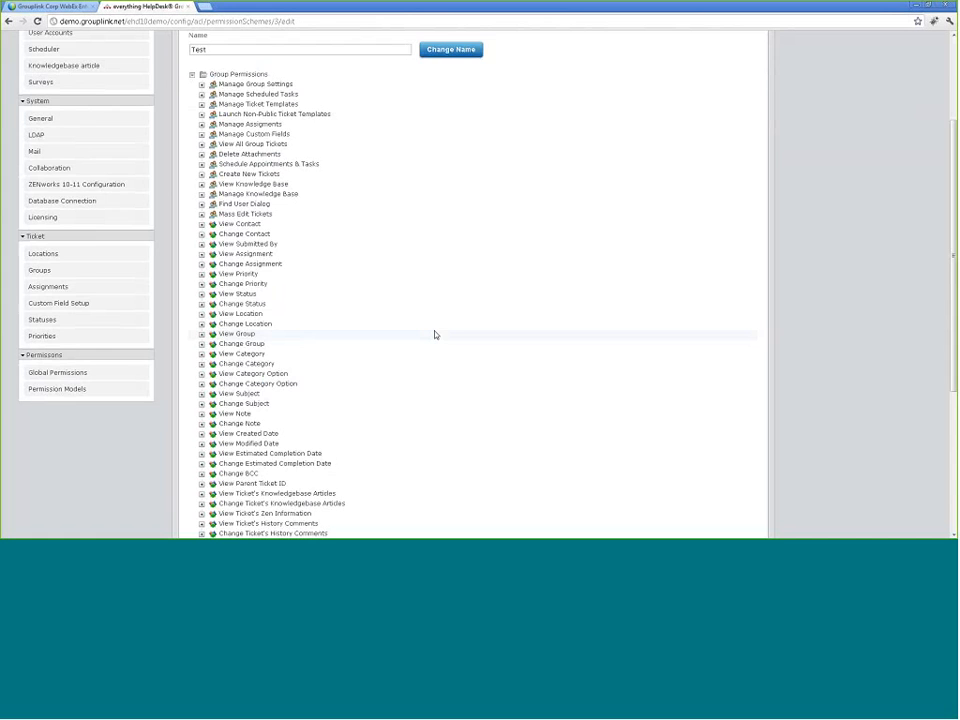
scroll(435, 335, "down", 1)
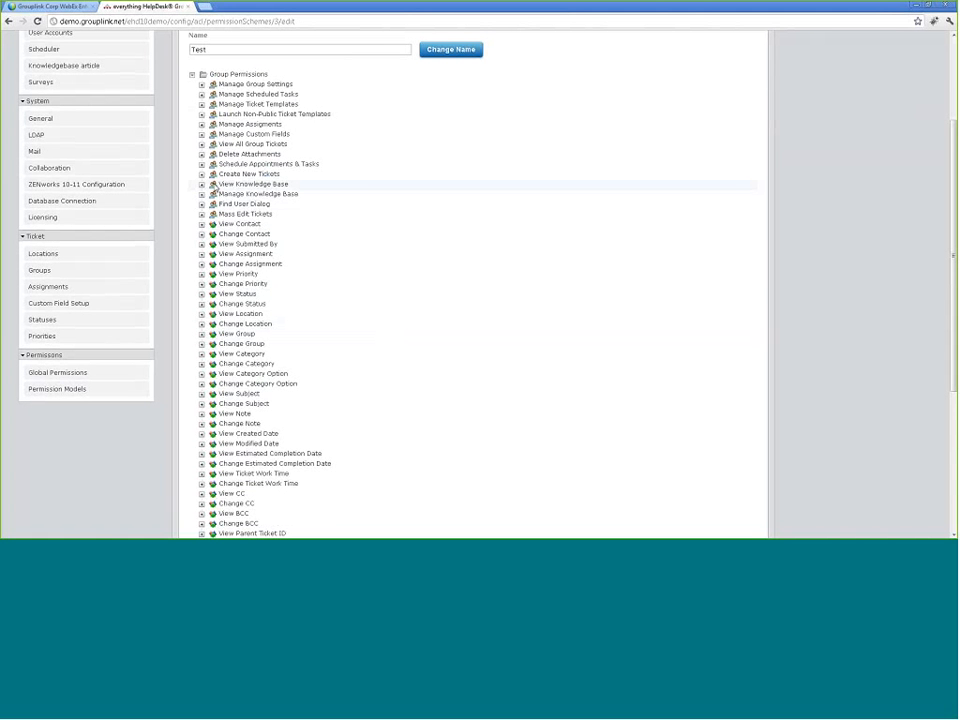
left_click(201, 144)
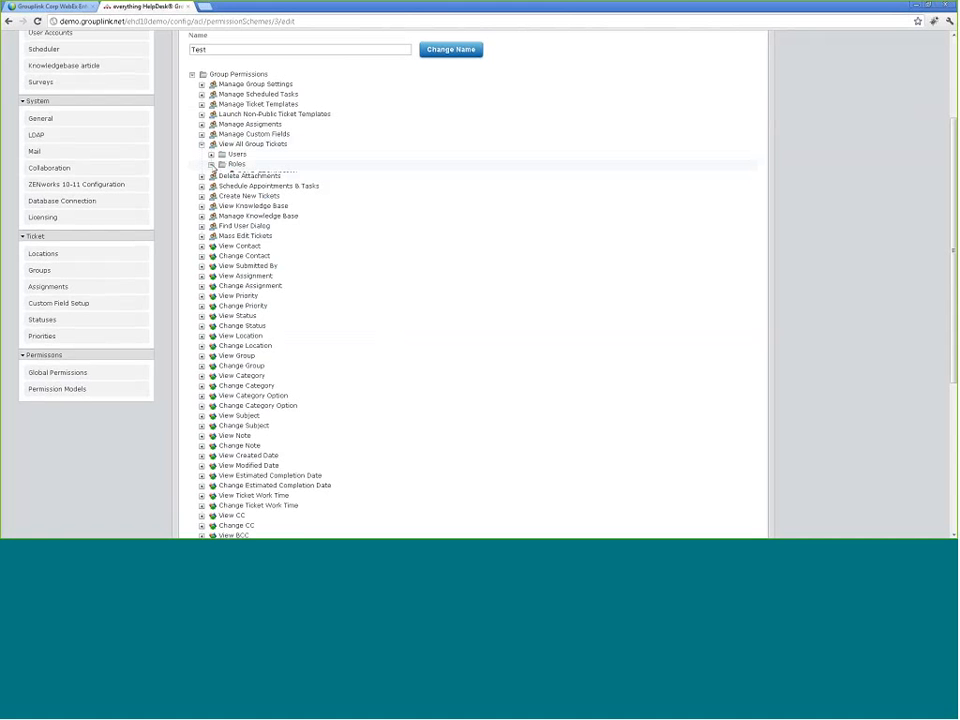
left_click(211, 164)
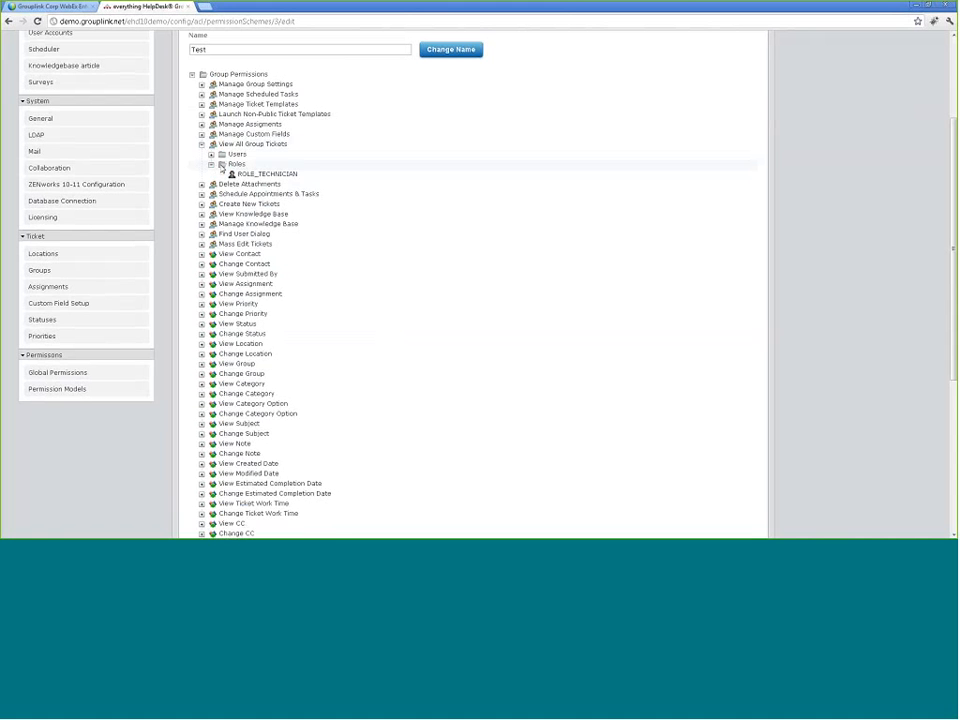
left_click(211, 165)
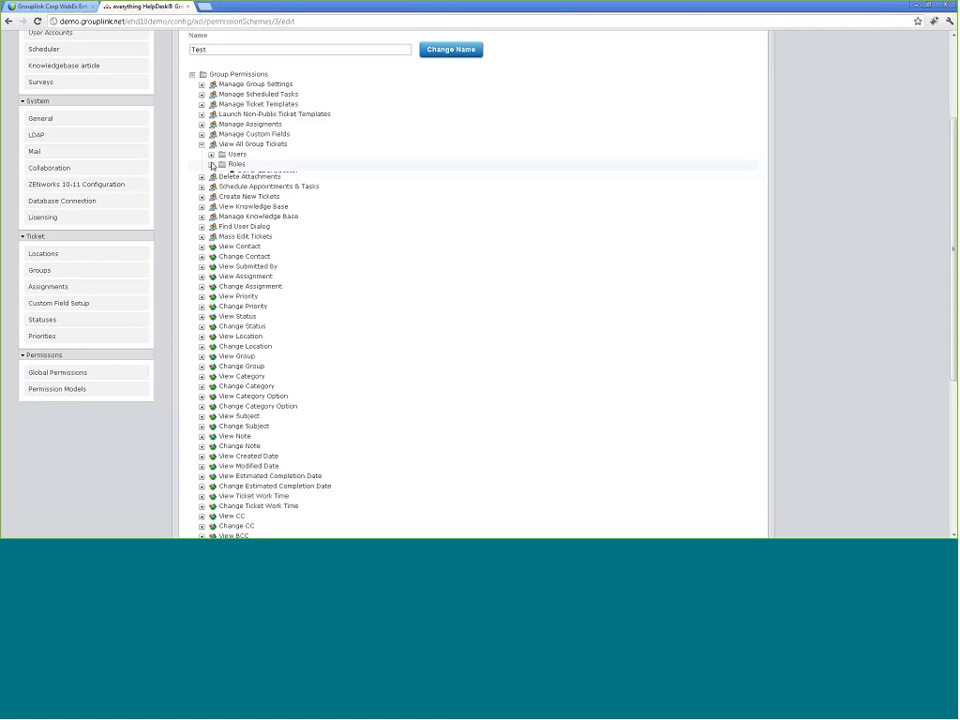
left_click(236, 156)
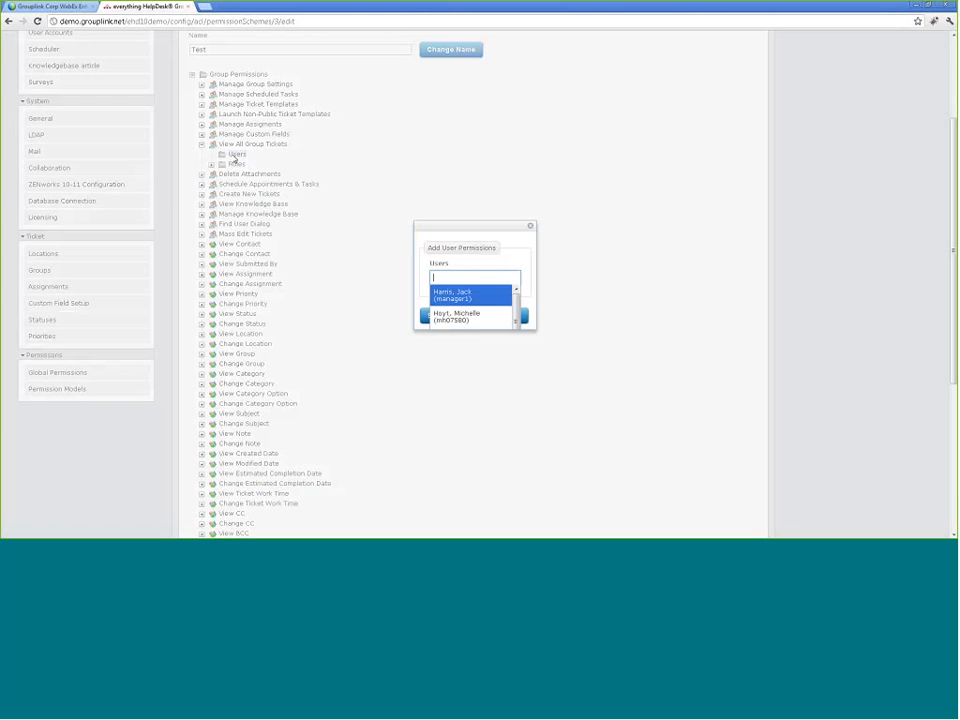
left_click(490, 315)
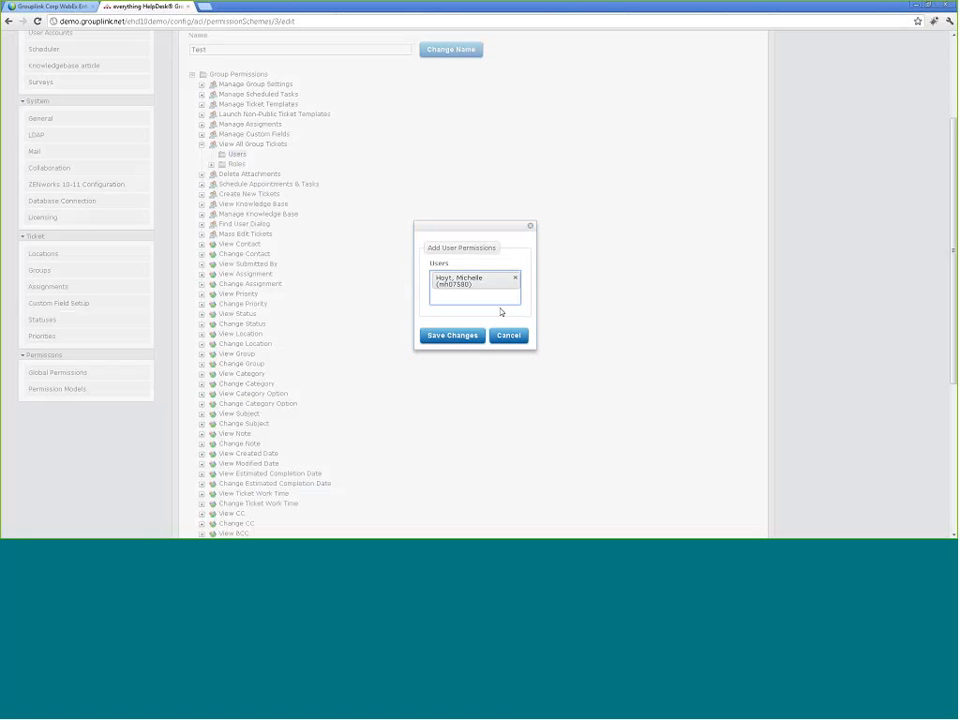
left_click(504, 338)
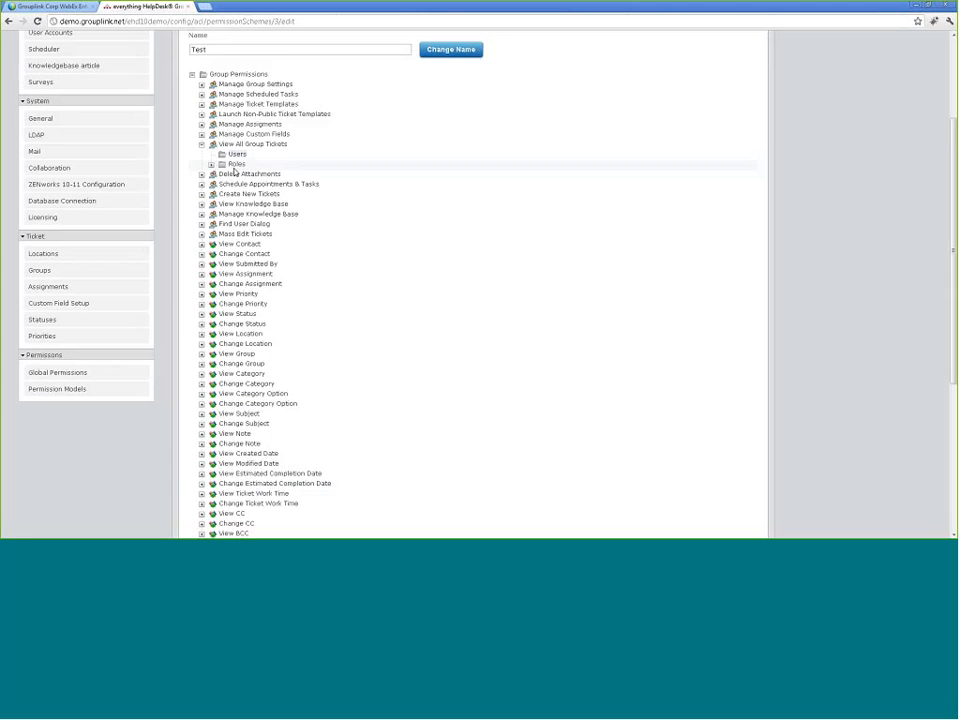
scroll(386, 343, "down", 1)
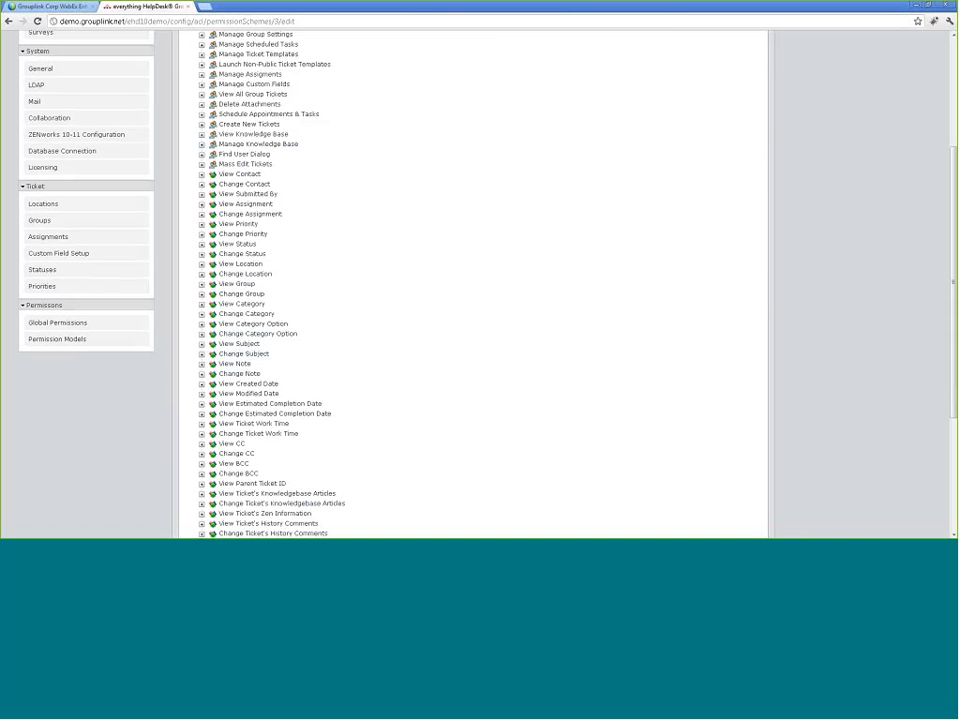
left_click(201, 274)
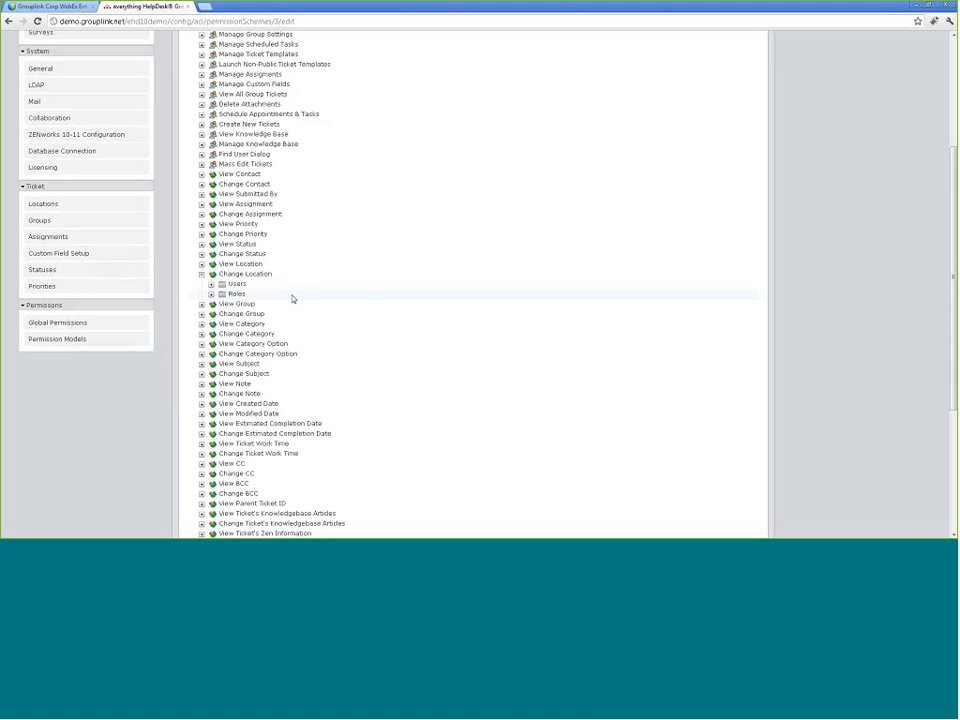
left_click(211, 294)
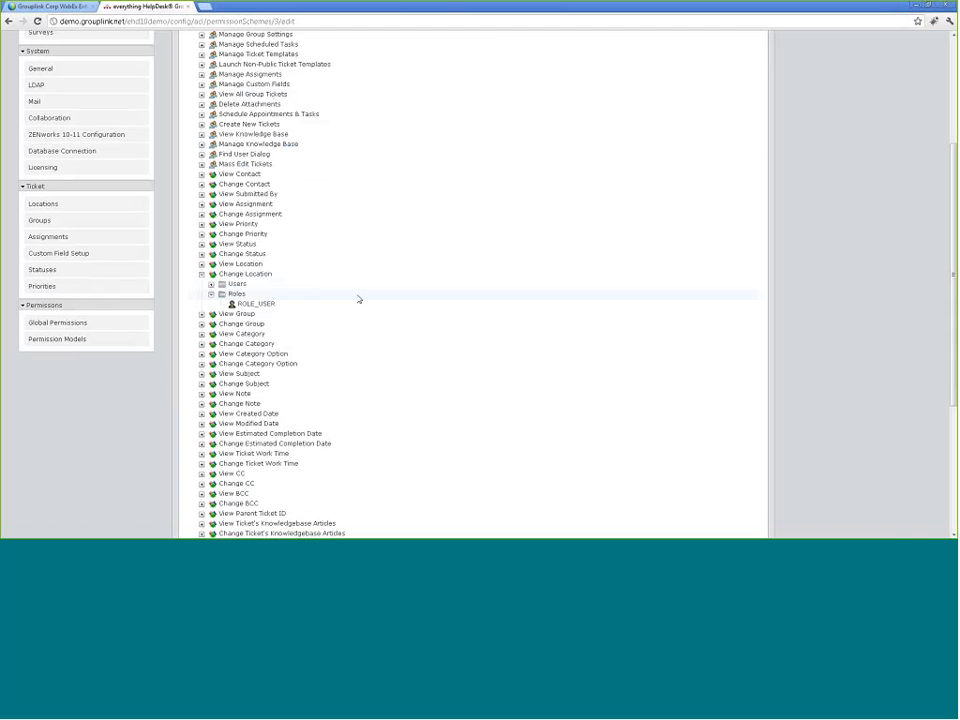
left_click(232, 295)
left_click(456, 277)
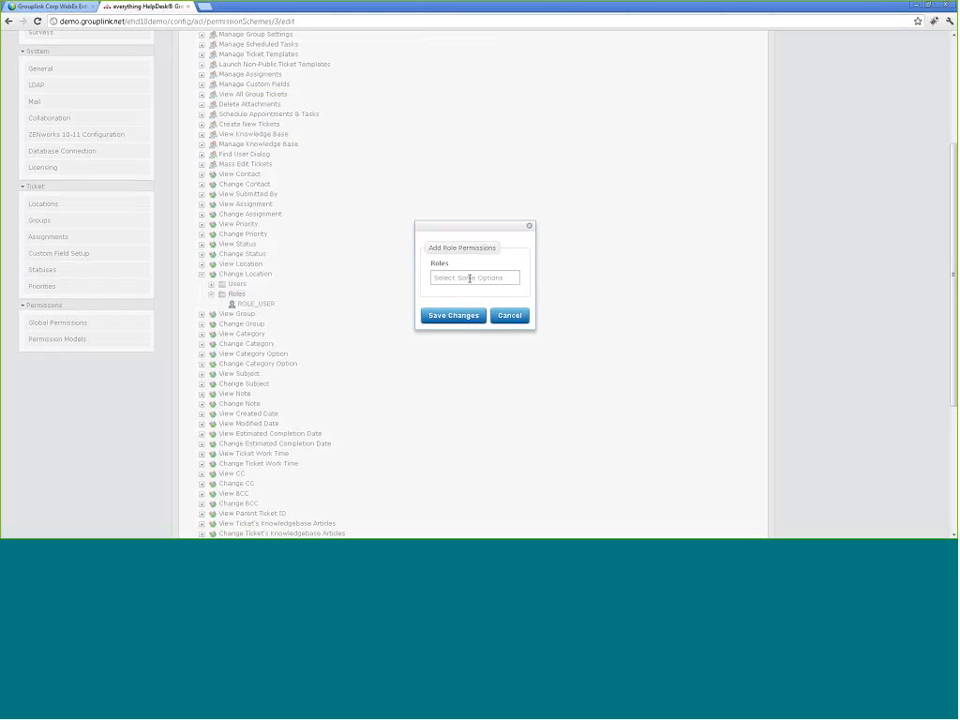
left_click(469, 278)
left_click(484, 321)
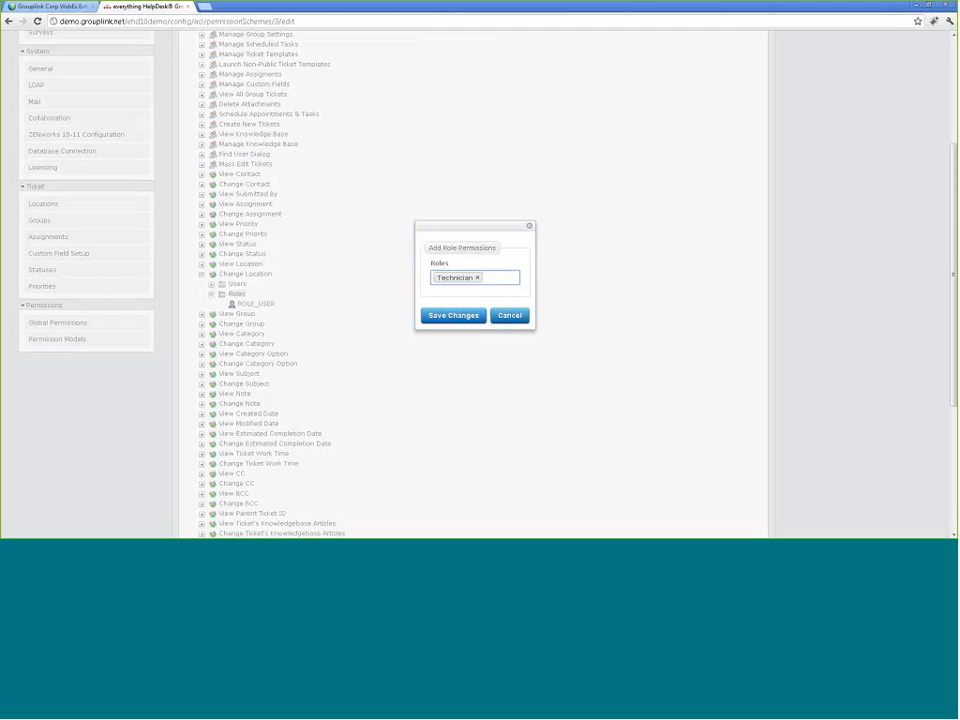
left_click(510, 318)
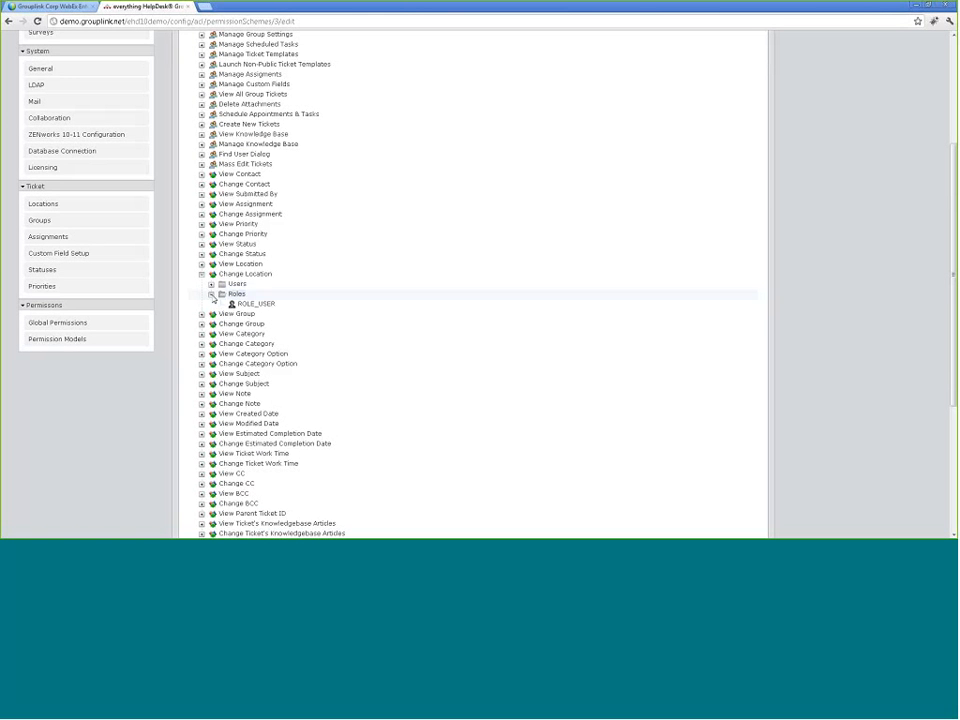
left_click(211, 294)
left_click(201, 274)
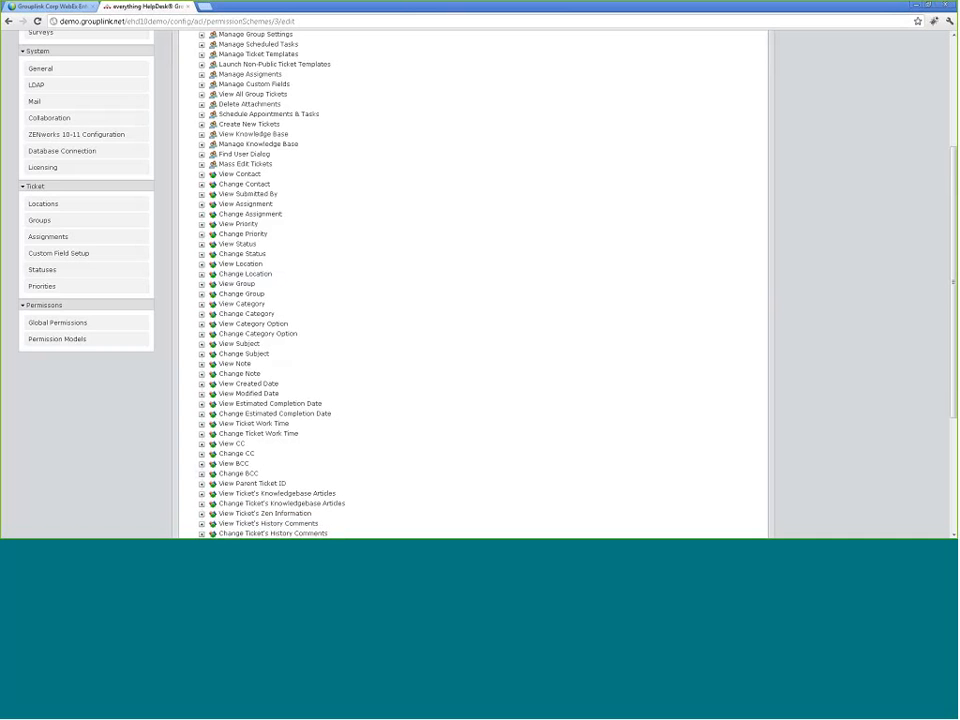
scroll(426, 342, "down", 1)
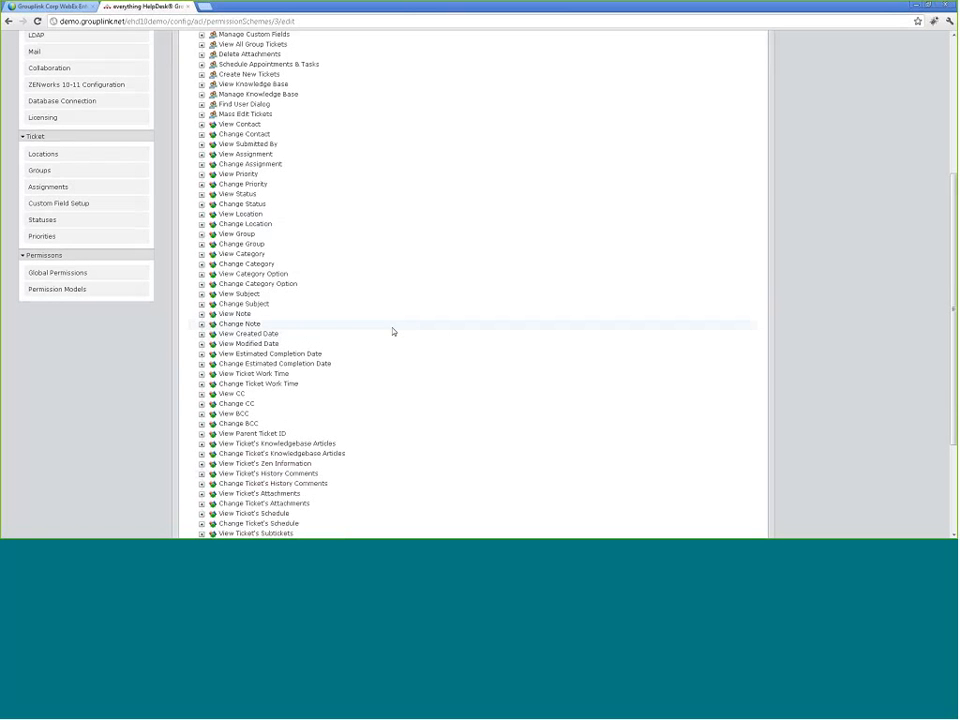
scroll(353, 277, "down", 1)
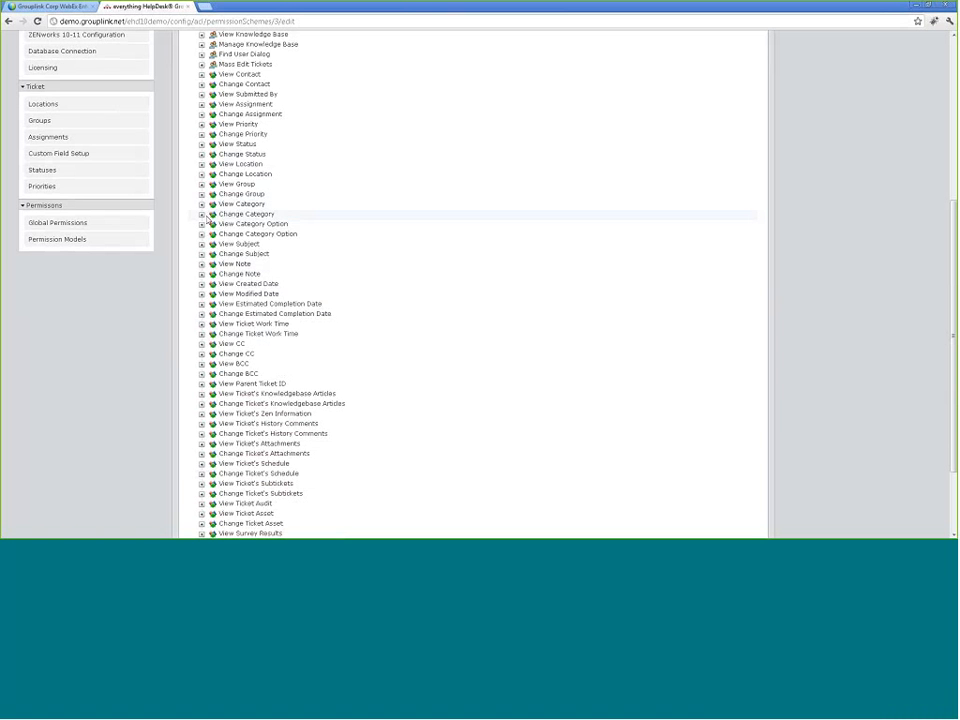
left_click(202, 226)
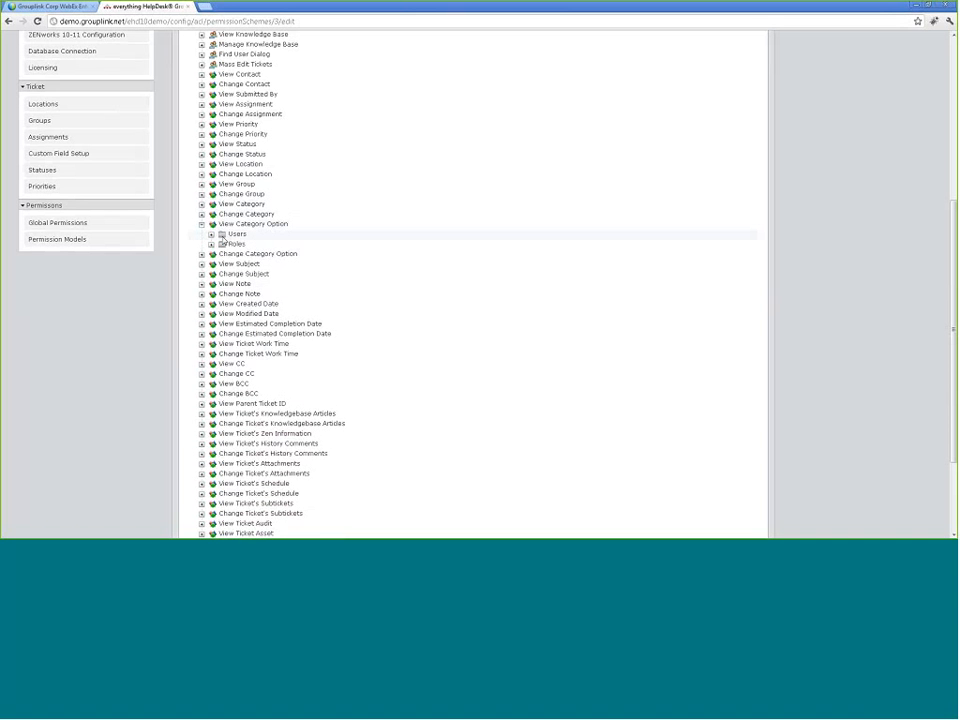
left_click(211, 244)
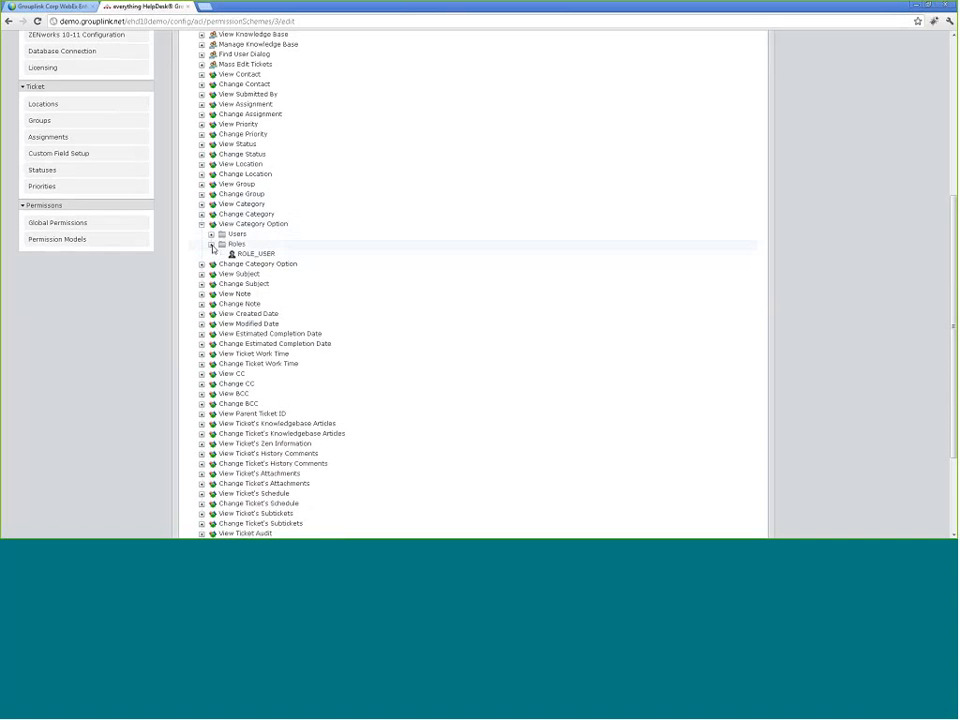
left_click(211, 244)
left_click(202, 225)
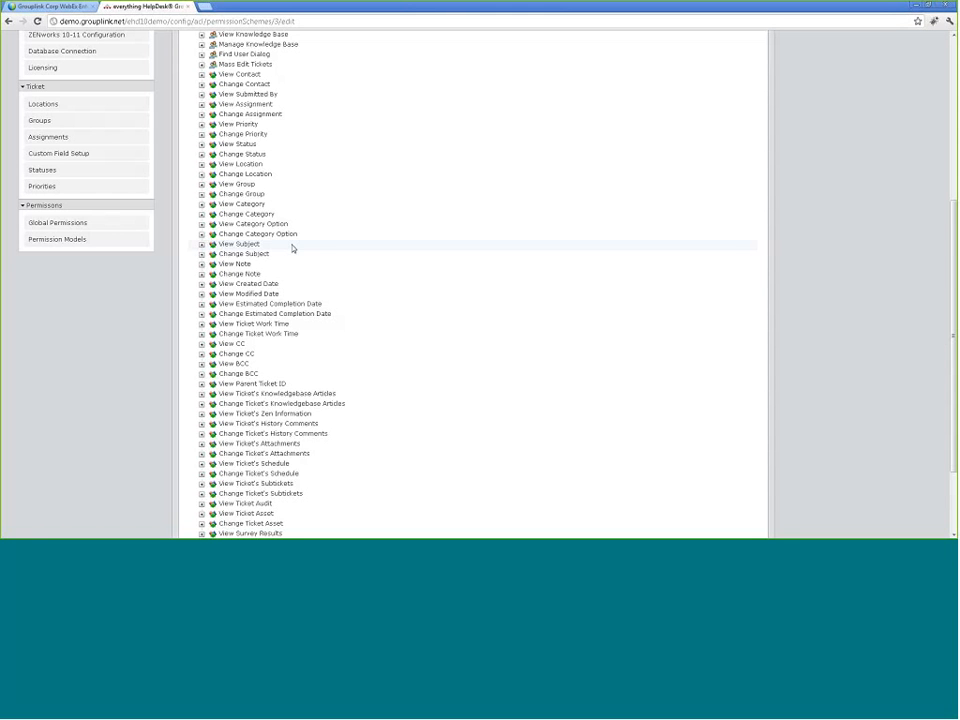
scroll(293, 248, "down", 3)
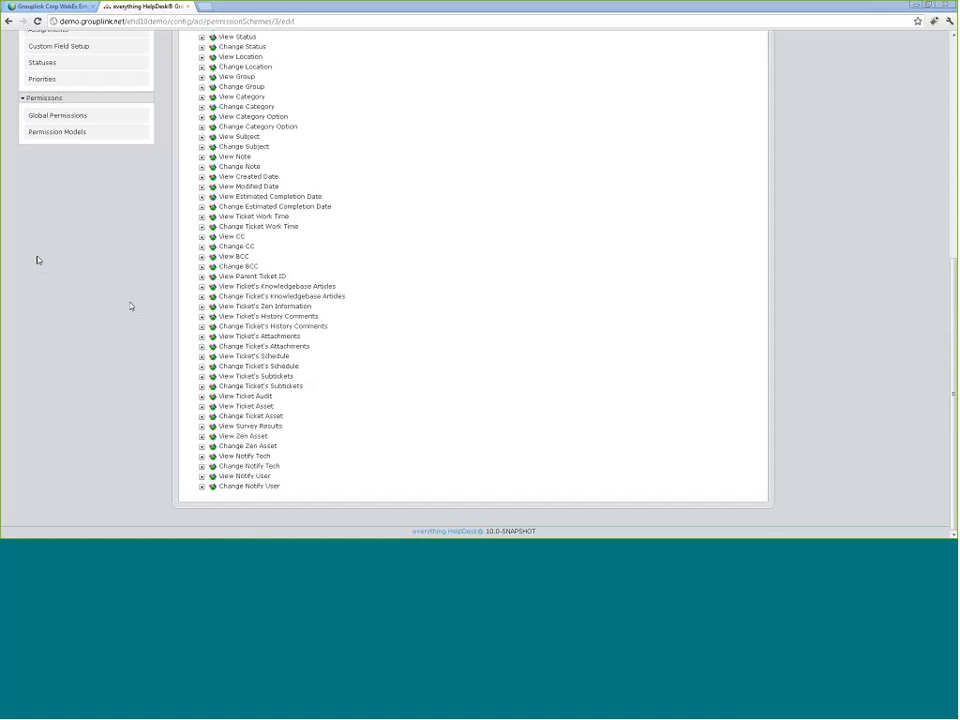
Step: Scroll up to the Group Permissions header and the 'Test' name field
scroll(123, 309, "up", 2)
scroll(123, 312, "up", 3)
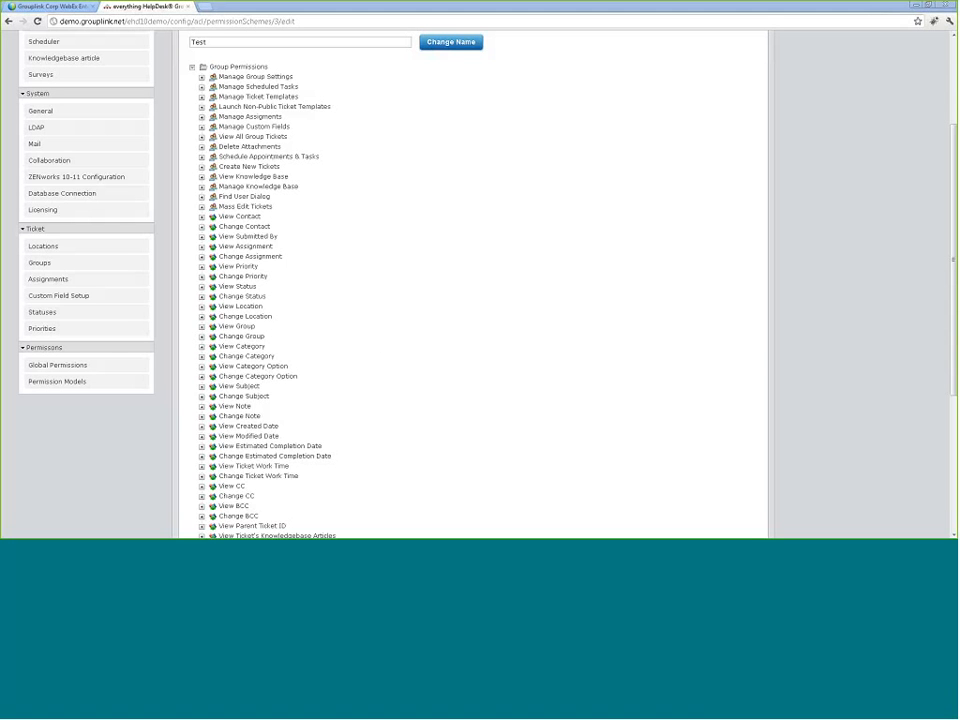
left_click(201, 187)
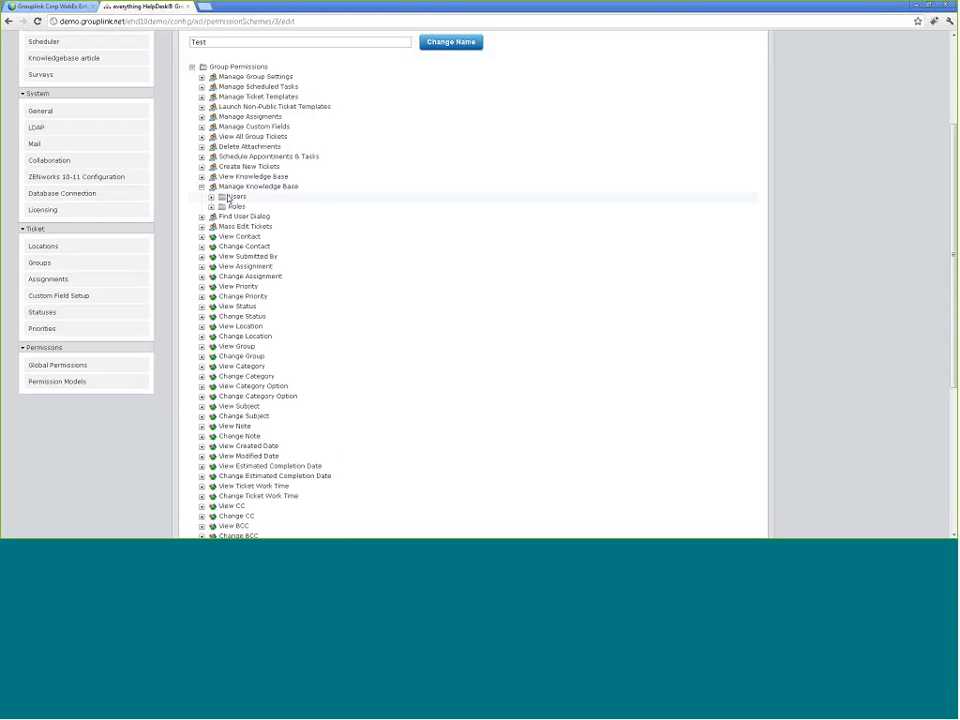
left_click(211, 207)
left_click(211, 207)
left_click(201, 187)
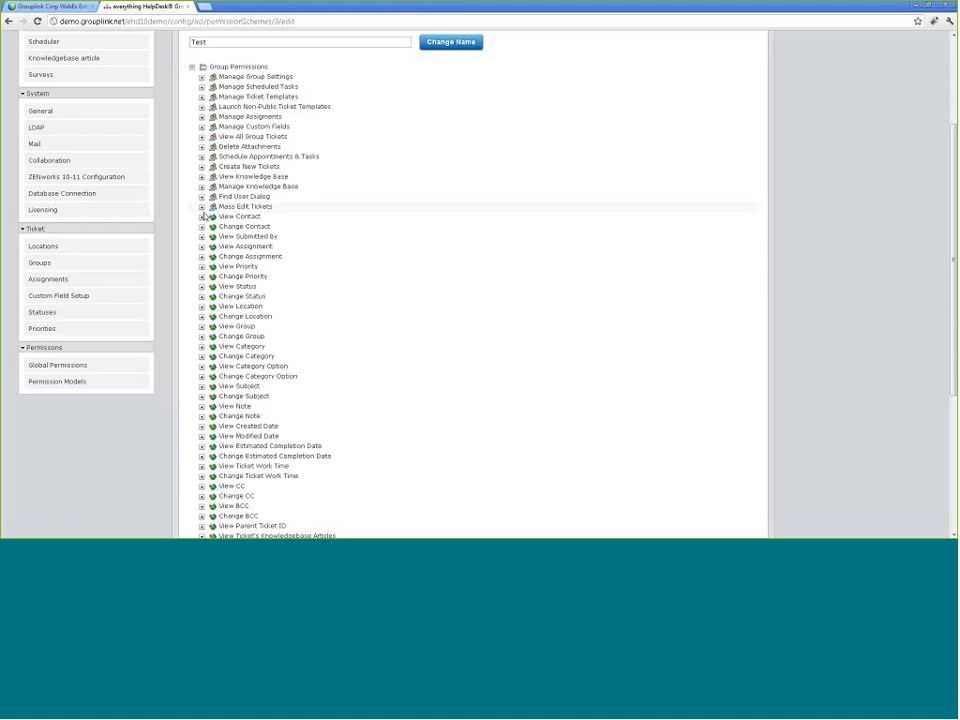